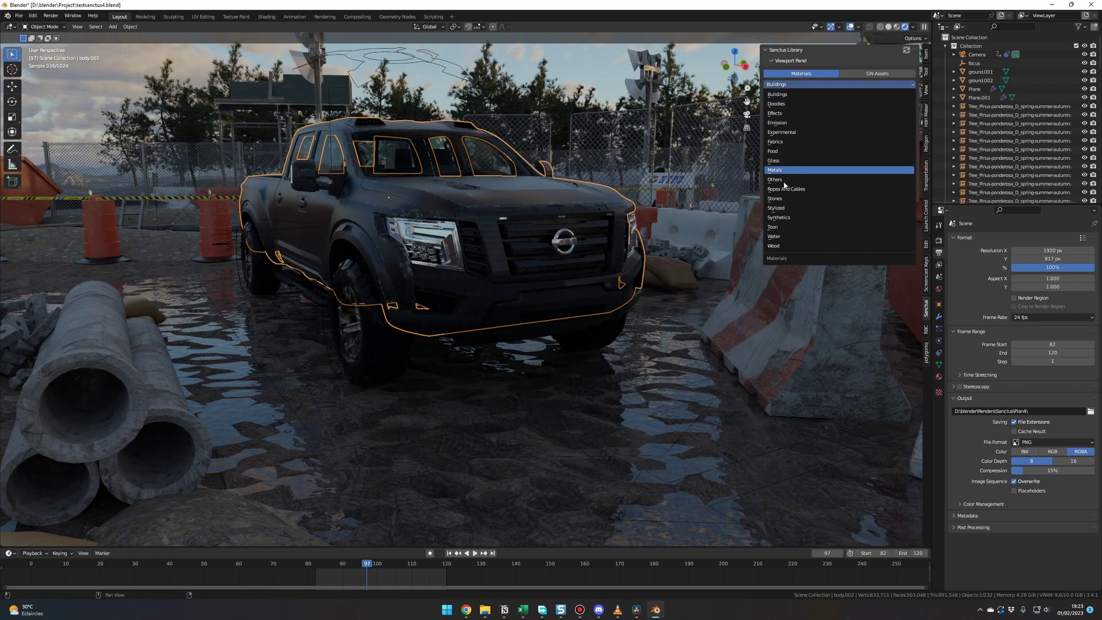
# Step: Browse the Stylized and Metals categories in the Sanctus Library
pyautogui.click(785, 216)
pyautogui.click(838, 84)
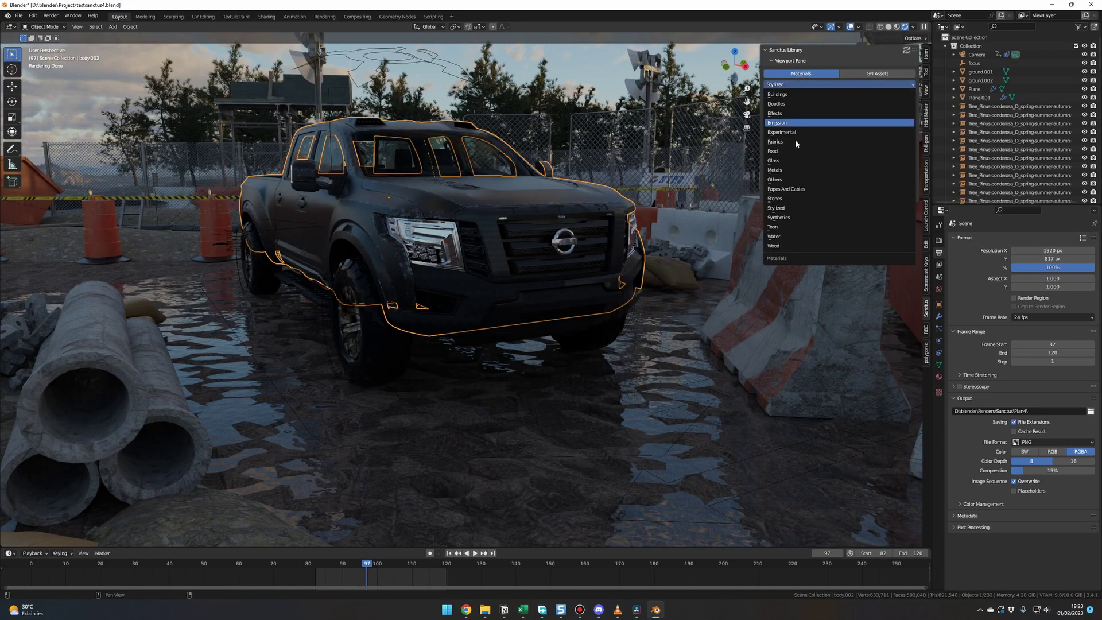
pyautogui.click(826, 172)
pyautogui.click(826, 134)
pyautogui.click(838, 84)
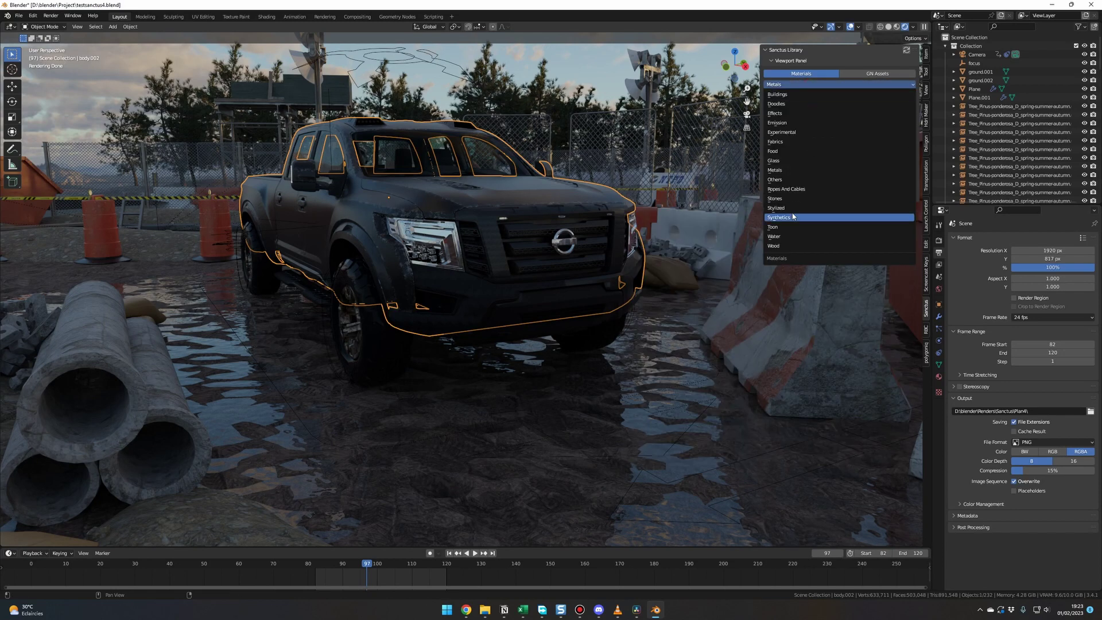
# Step: Apply the Synthetics Car Paint 2_04 material to the truck
pyautogui.click(790, 217)
pyautogui.click(814, 85)
pyautogui.click(779, 217)
pyautogui.click(838, 123)
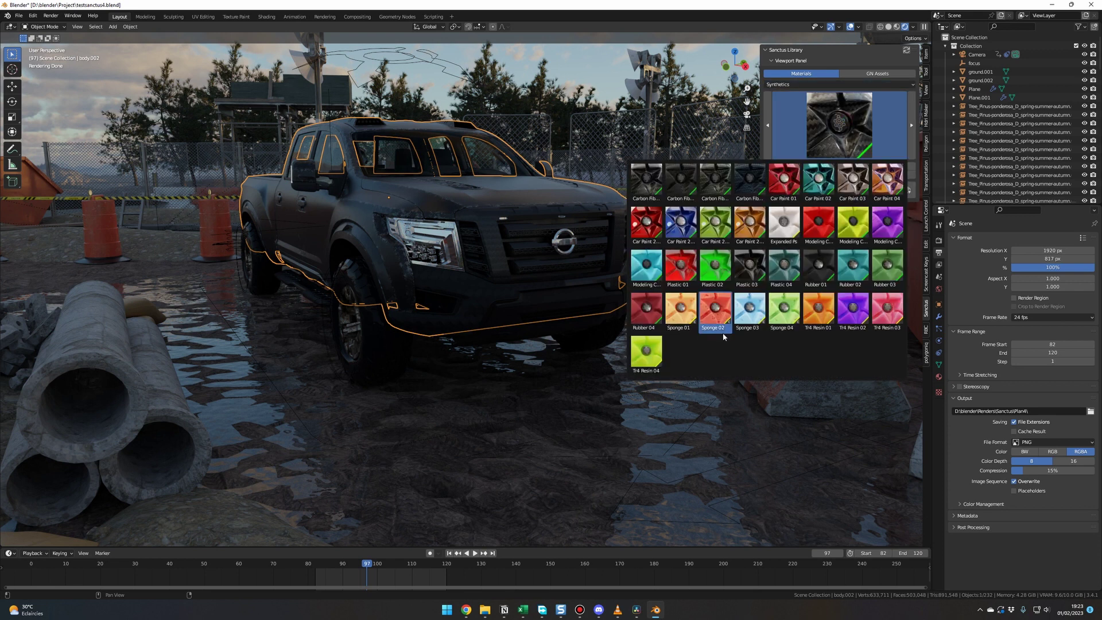
pyautogui.click(750, 224)
pyautogui.click(839, 166)
# Step: Orbit the view around the orange truck toward the barriers and bricks
pyautogui.moveTo(436, 344)
pyautogui.mouseDown(button='middle')
pyautogui.moveTo(520, 371)
pyautogui.moveTo(546, 404)
pyautogui.moveTo(446, 394)
pyautogui.moveTo(466, 393)
pyautogui.mouseUp(button='middle')
pyautogui.click(529, 416)
pyautogui.scroll(5, 532, 405)
pyautogui.scroll(-5, 538, 405)
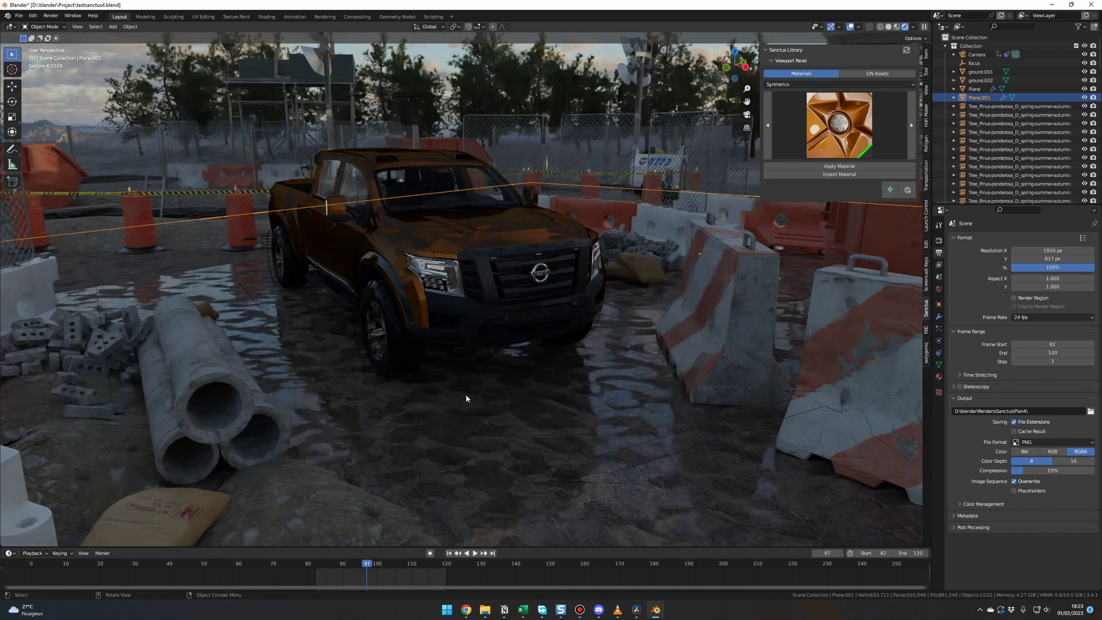
pyautogui.moveTo(593, 262); pyautogui.dragTo(688, 172, button='middle')
# Step: Apply the Metals rusty_metal_01 material to the truck body
pyautogui.click(839, 125)
pyautogui.click(838, 84)
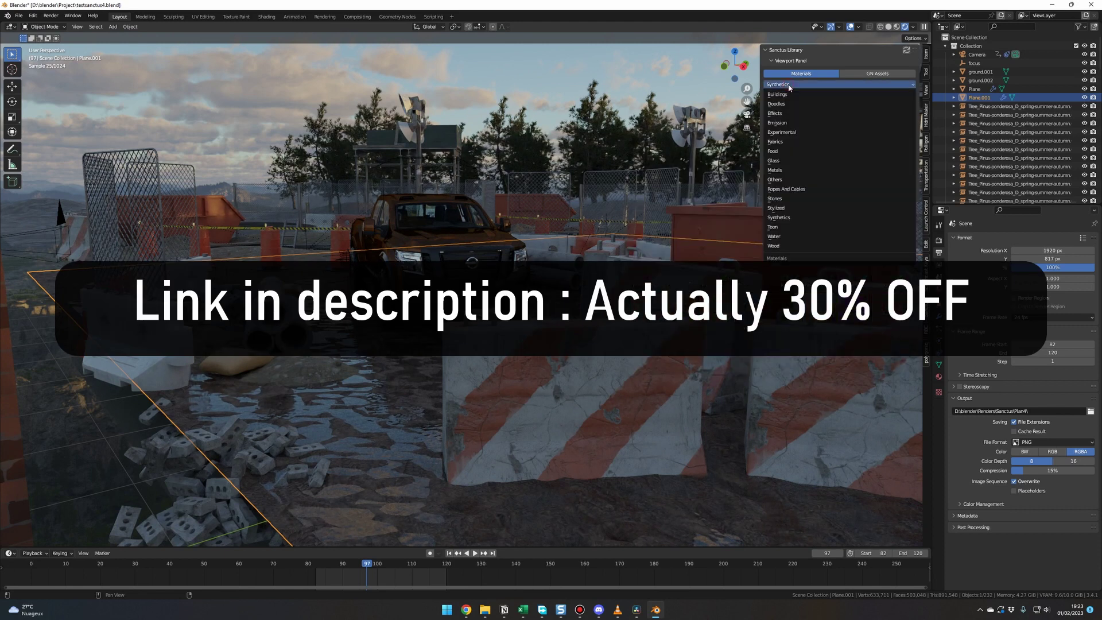
pyautogui.click(787, 170)
pyautogui.click(681, 403)
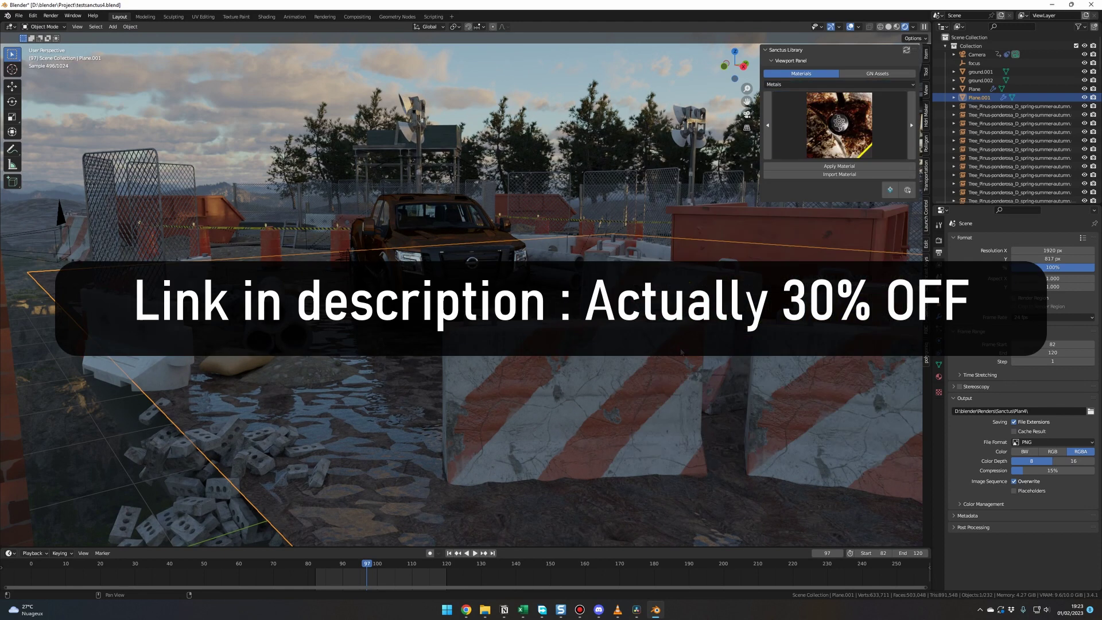
pyautogui.click(829, 167)
pyautogui.scroll(5, 572, 245)
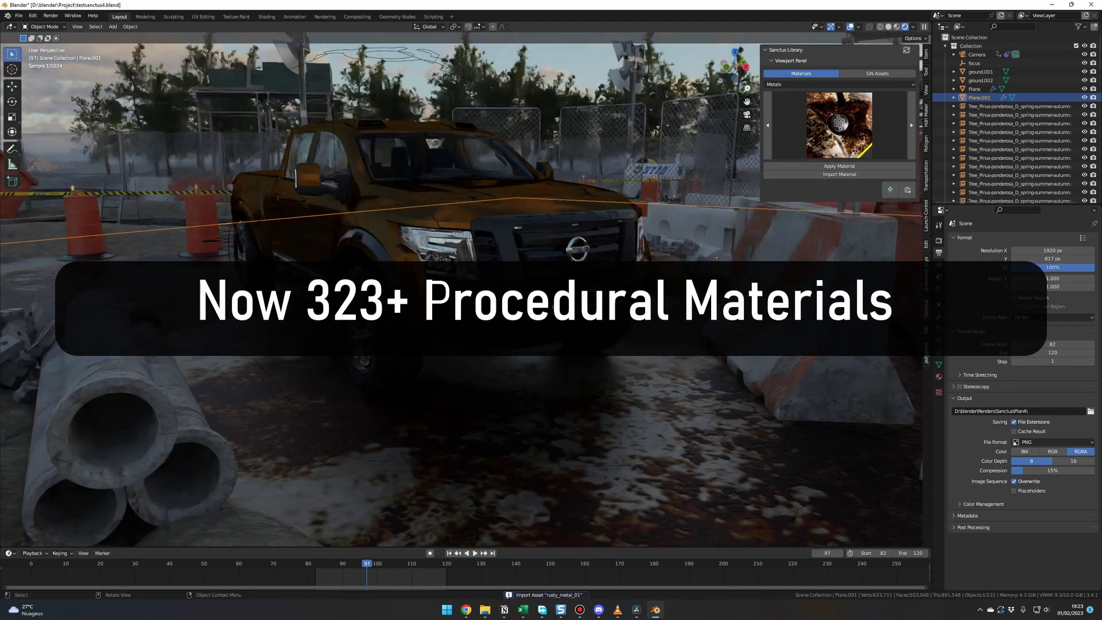
pyautogui.click(572, 245)
pyautogui.click(800, 166)
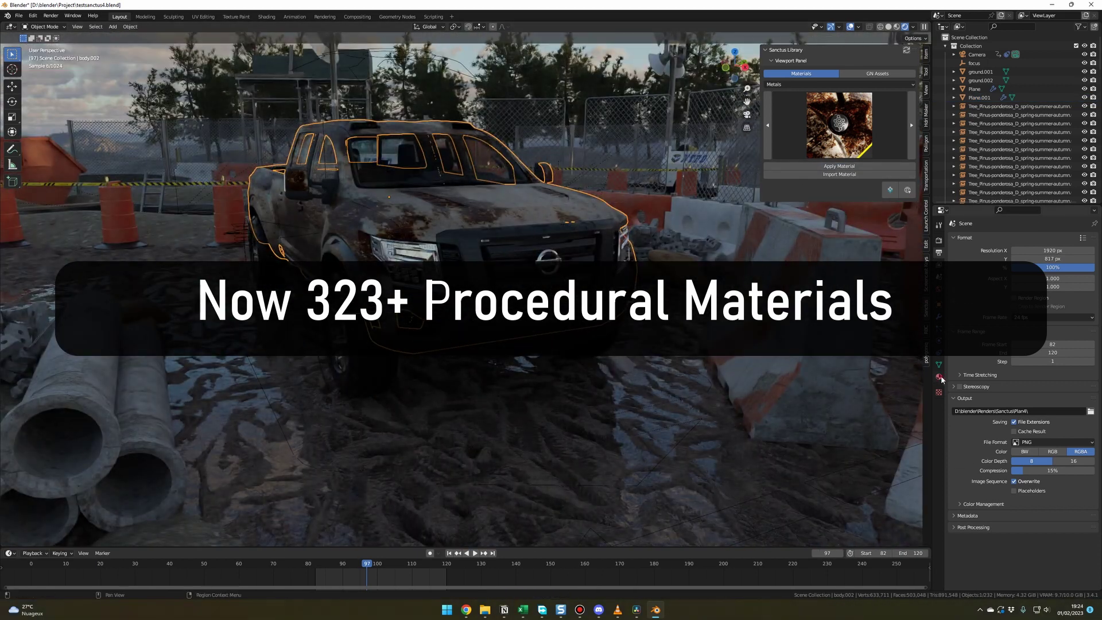
# Step: Lower the rust Value to 0.164 and set all aspect ratio values to 0.100
pyautogui.click(939, 376)
pyautogui.moveTo(1037, 379); pyautogui.dragTo(1027, 379)
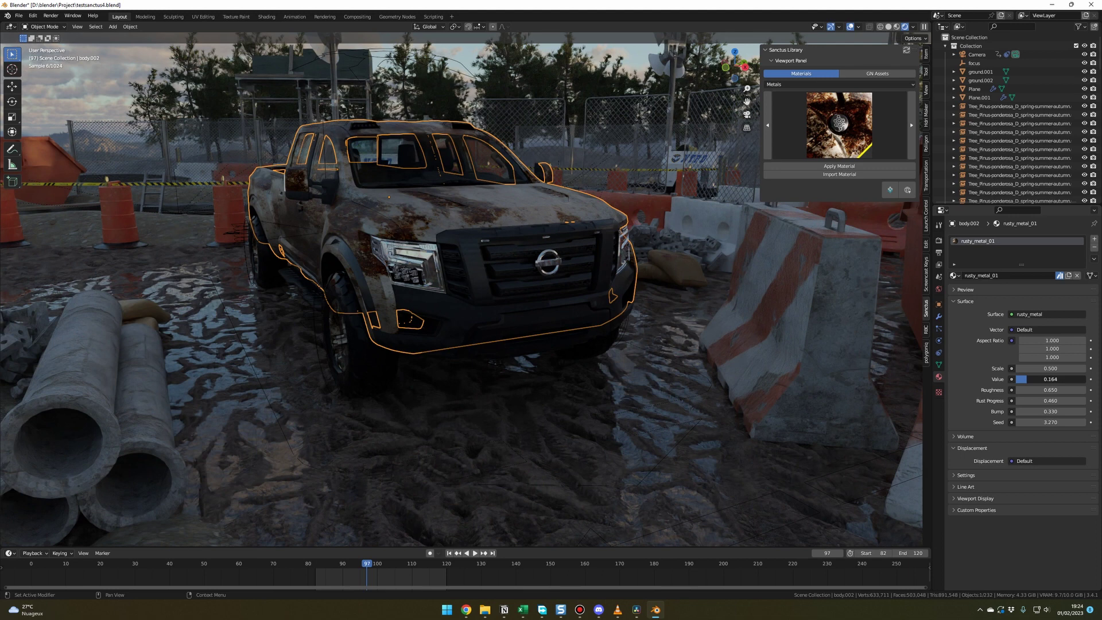
pyautogui.press('BackSpace')
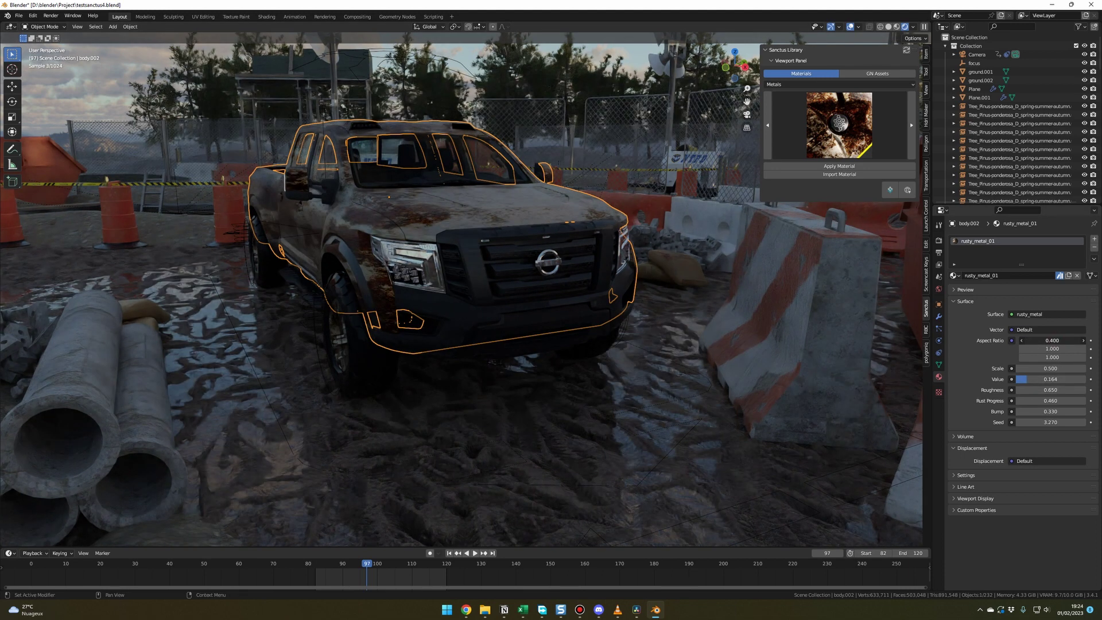
pyautogui.keyDown('ctrl'); pyautogui.scroll(-6, 1052, 348); pyautogui.keyUp('ctrl')
pyautogui.keyDown('ctrl'); pyautogui.scroll(-2, 1052, 357); pyautogui.keyUp('ctrl')
pyautogui.keyDown('ctrl'); pyautogui.scroll(-3, 1050, 368); pyautogui.keyUp('ctrl')
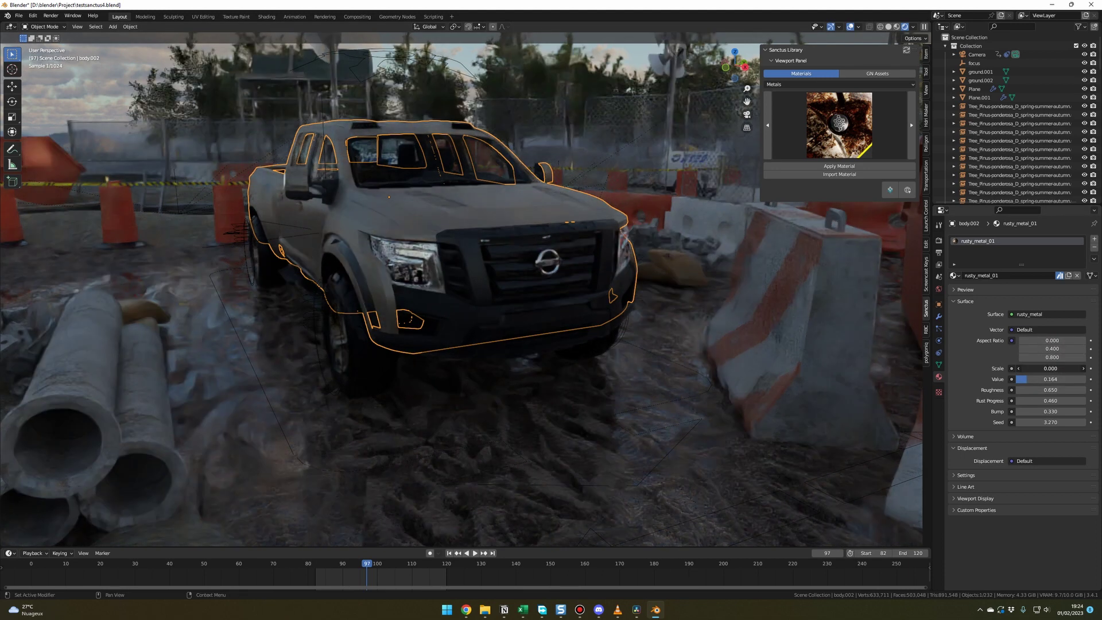
pyautogui.keyDown('ctrl'); pyautogui.scroll(-2, 1050, 368); pyautogui.keyUp('ctrl')
pyautogui.moveTo(1049, 341); pyautogui.dragTo(1061, 368)
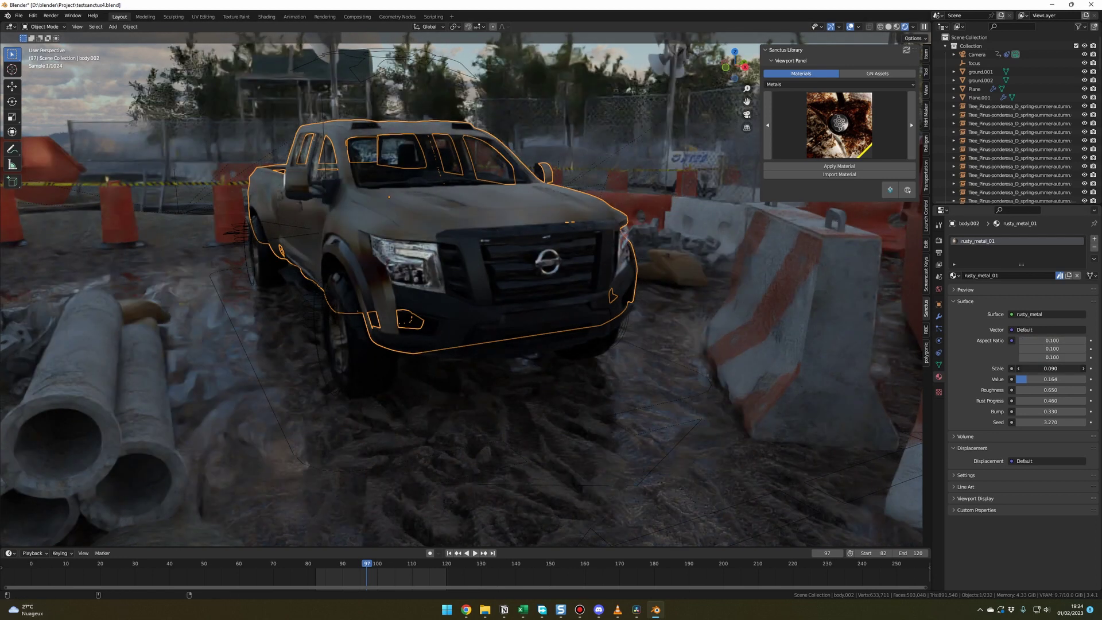
# Step: Apply the Metals Gold Polished material to the truck body
pyautogui.moveTo(573, 332); pyautogui.dragTo(845, 207, button='middle')
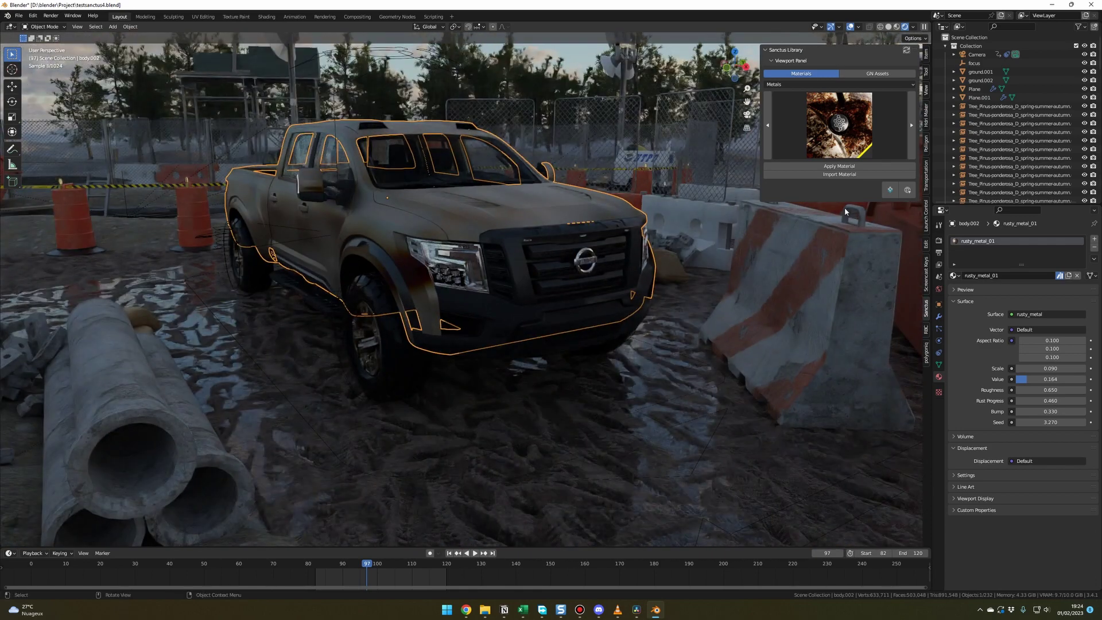
pyautogui.click(834, 133)
pyautogui.click(682, 267)
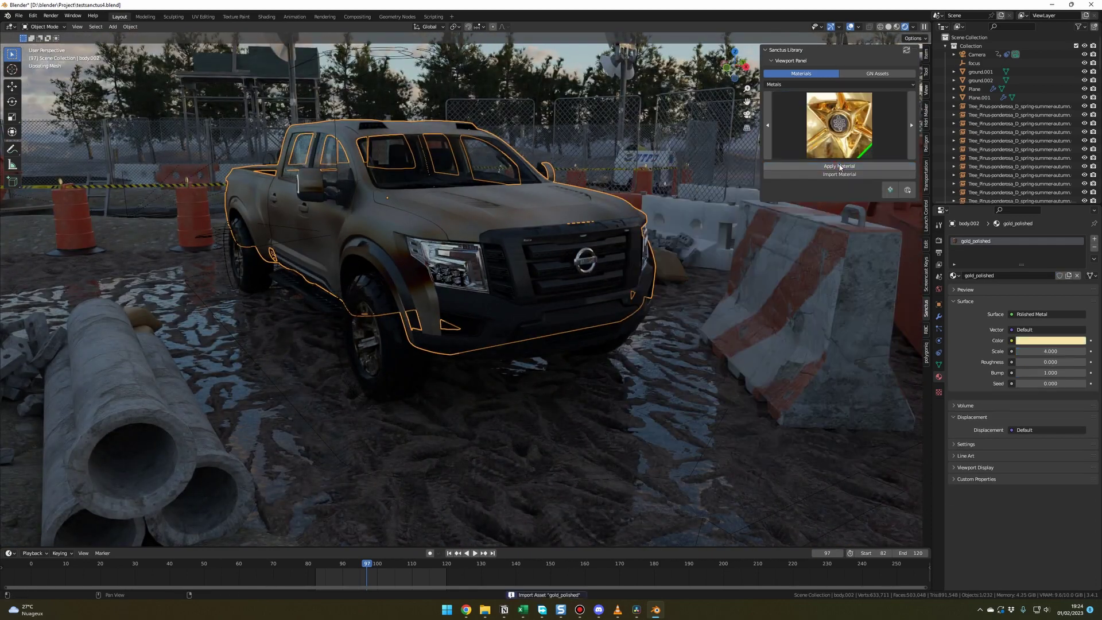
pyautogui.click(601, 315)
pyautogui.moveTo(601, 314); pyautogui.dragTo(681, 348, button='middle')
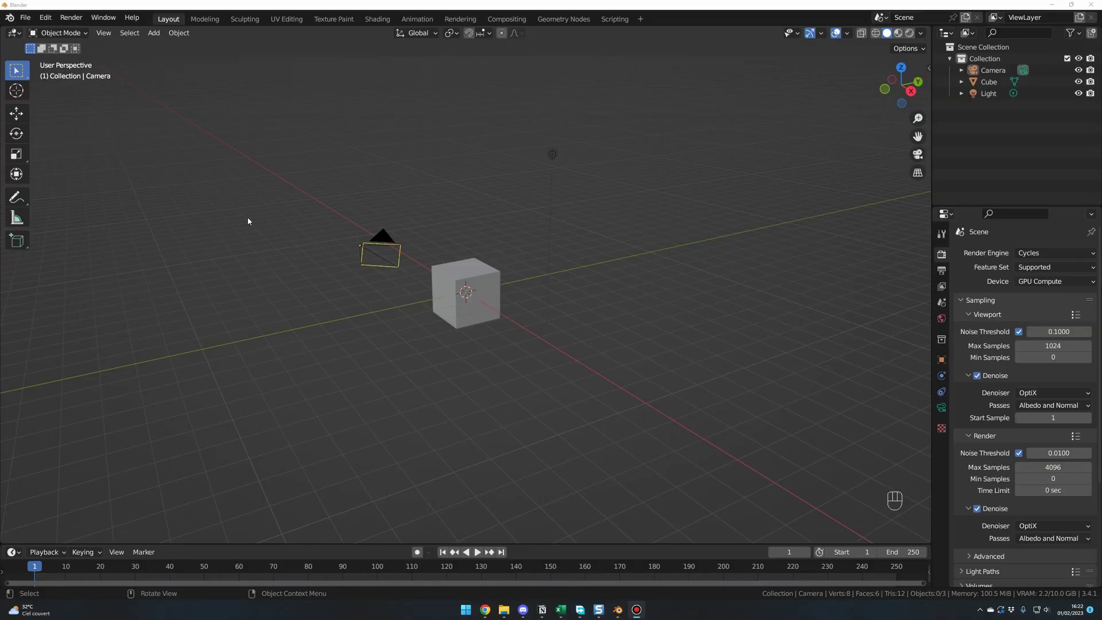
# Step: Install the Sanctus-Library-v2.2.zip add-on from the Plugins folder in Preferences > Add-ons
pyautogui.click(26, 17)
pyautogui.moveTo(45, 17)
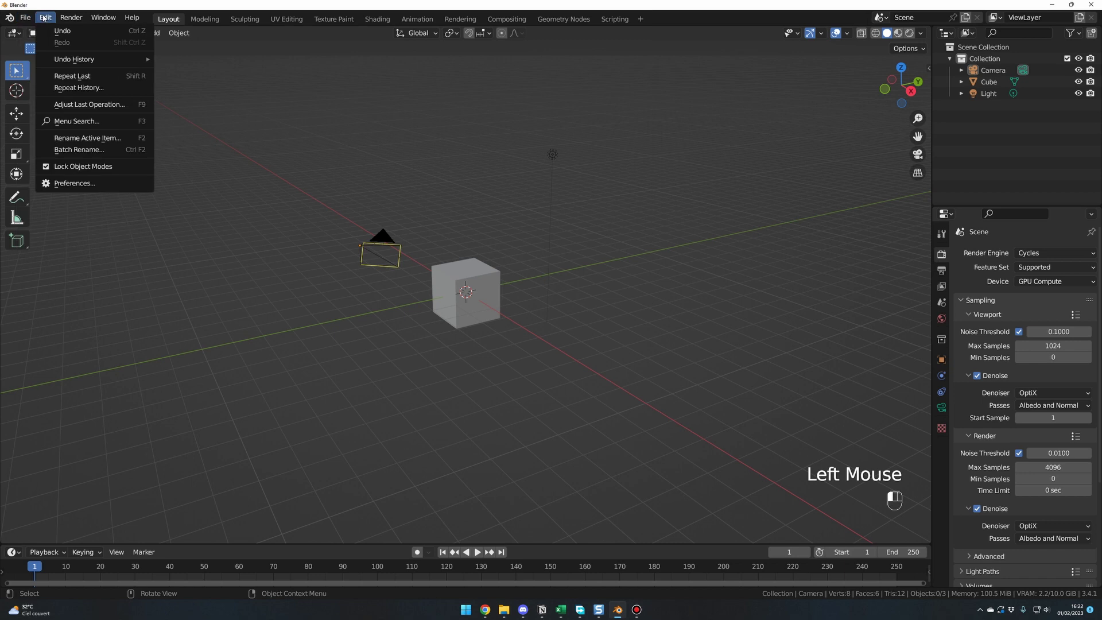
pyautogui.click(72, 182)
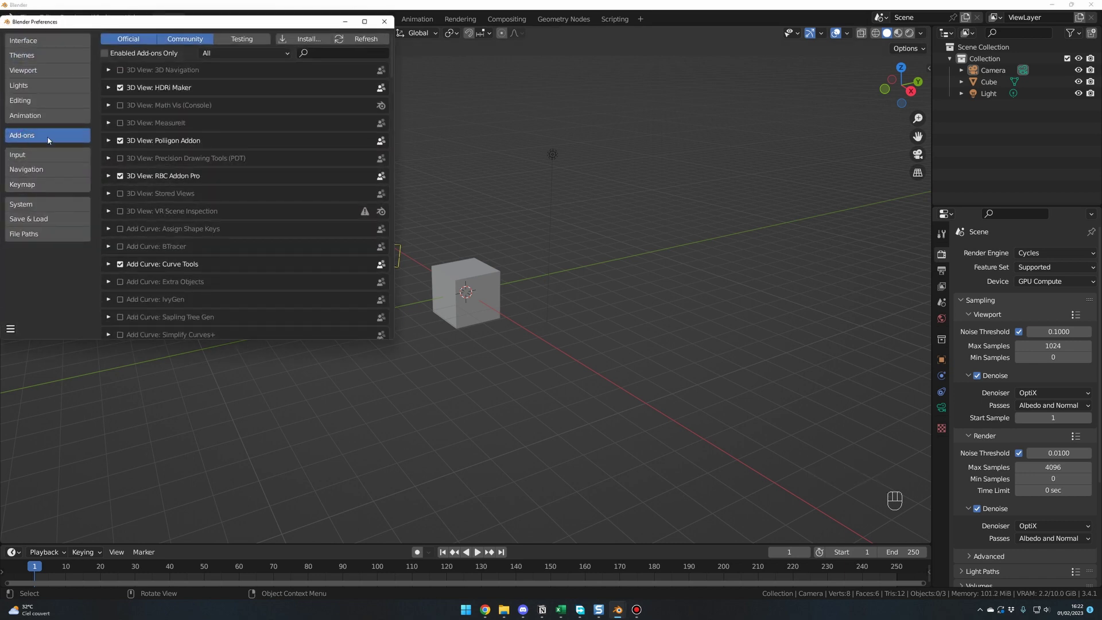
pyautogui.click(301, 39)
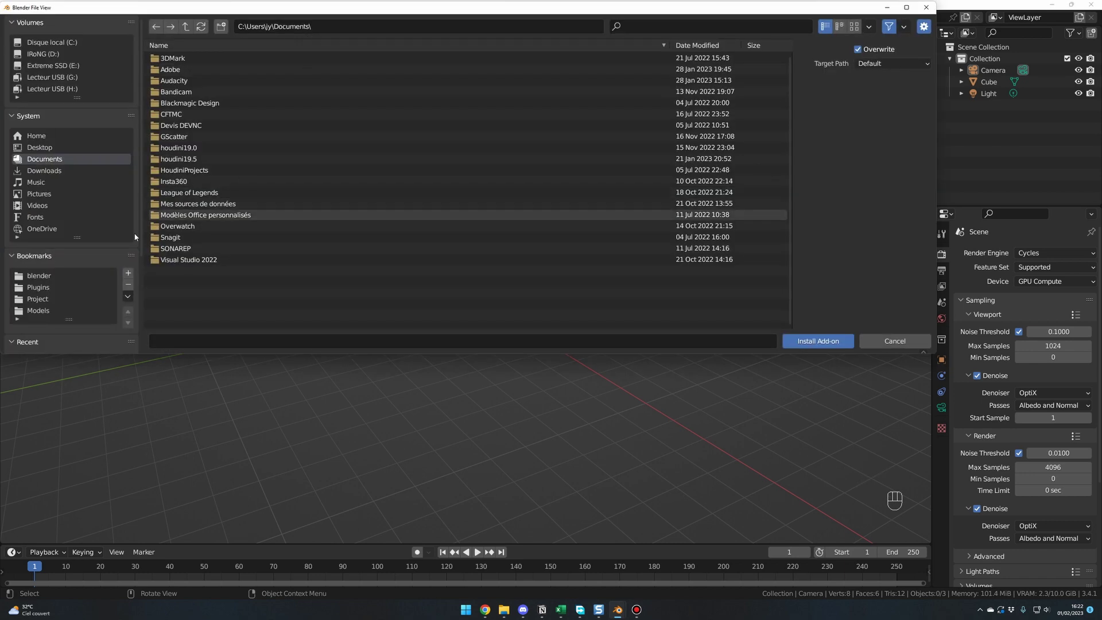
pyautogui.click(38, 287)
pyautogui.scroll(-10, 248, 273)
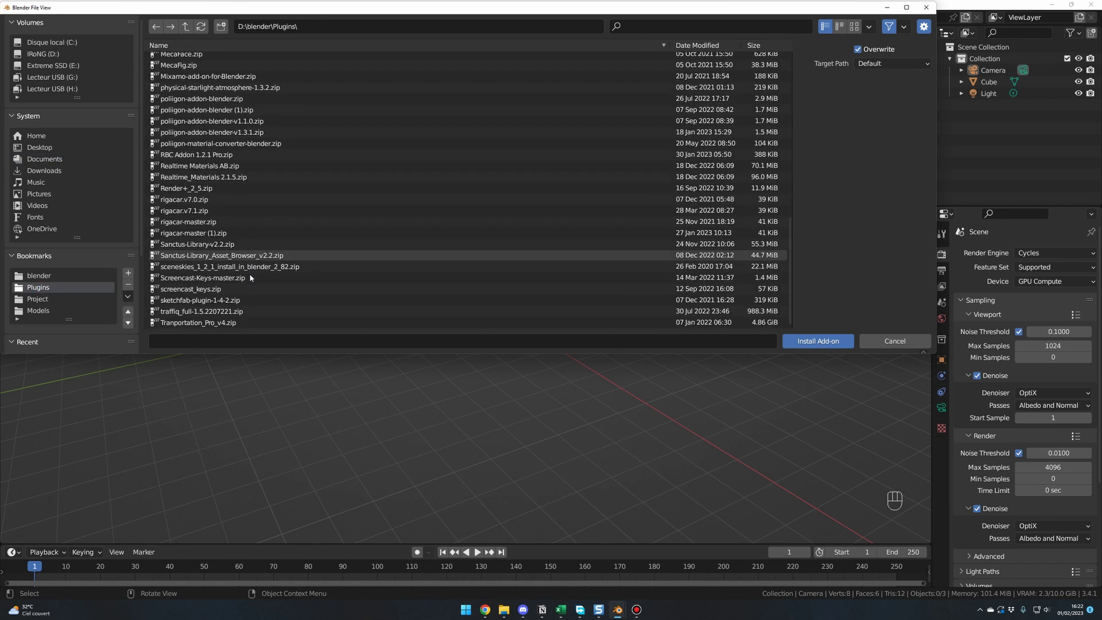
pyautogui.click(196, 244)
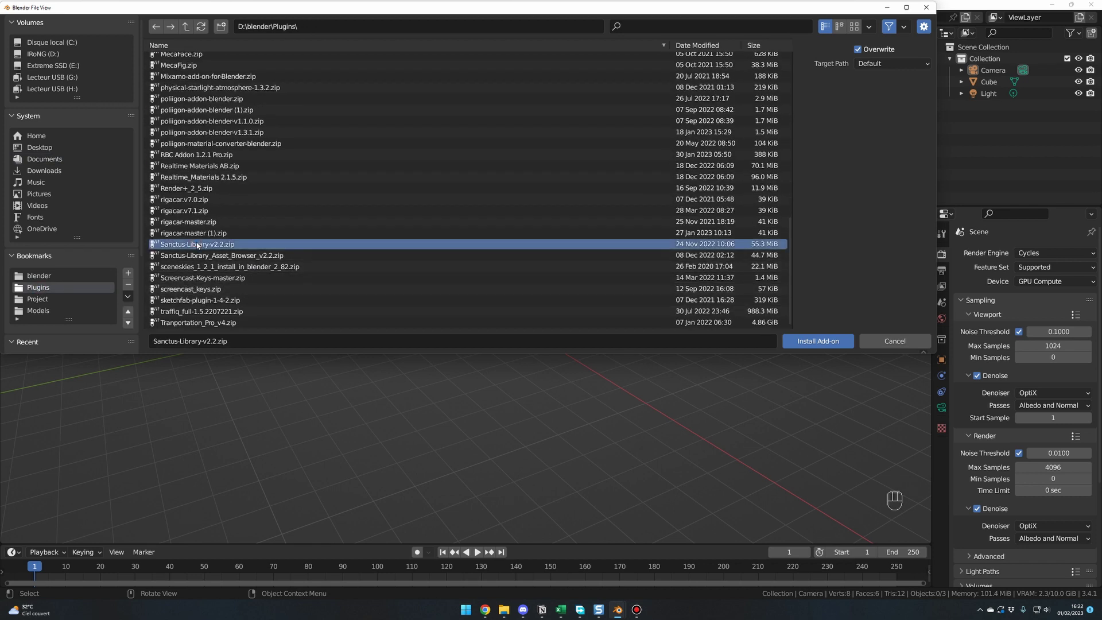
pyautogui.click(814, 342)
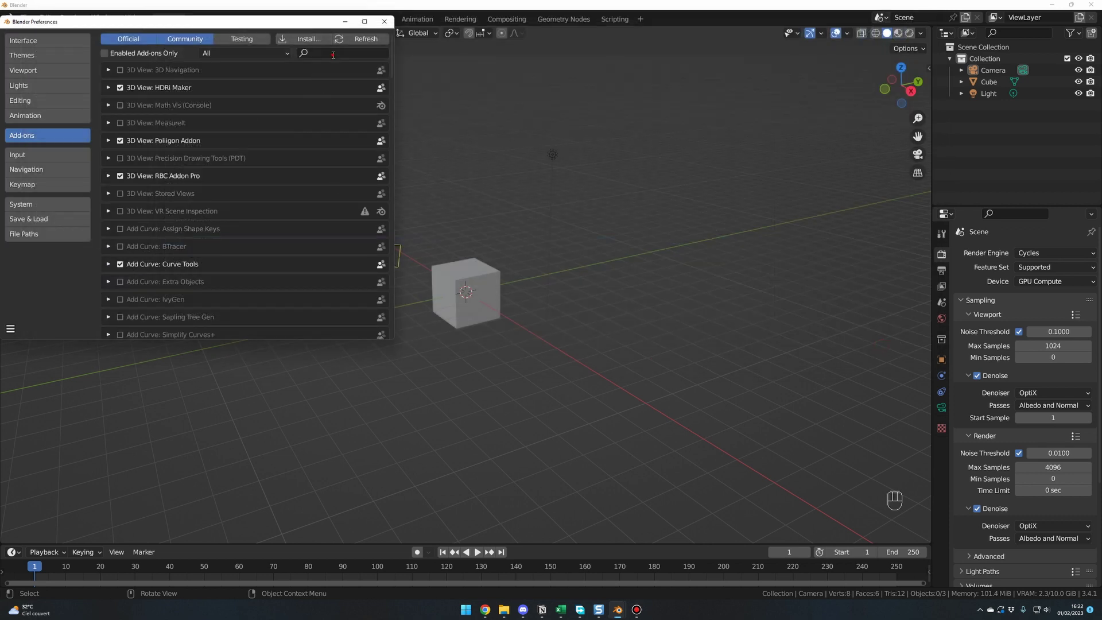
# Step: Confirm Sanctus-Library is enabled by searching 'san', then close Preferences and show the sidebar
pyautogui.click(333, 53)
pyautogui.write('san')
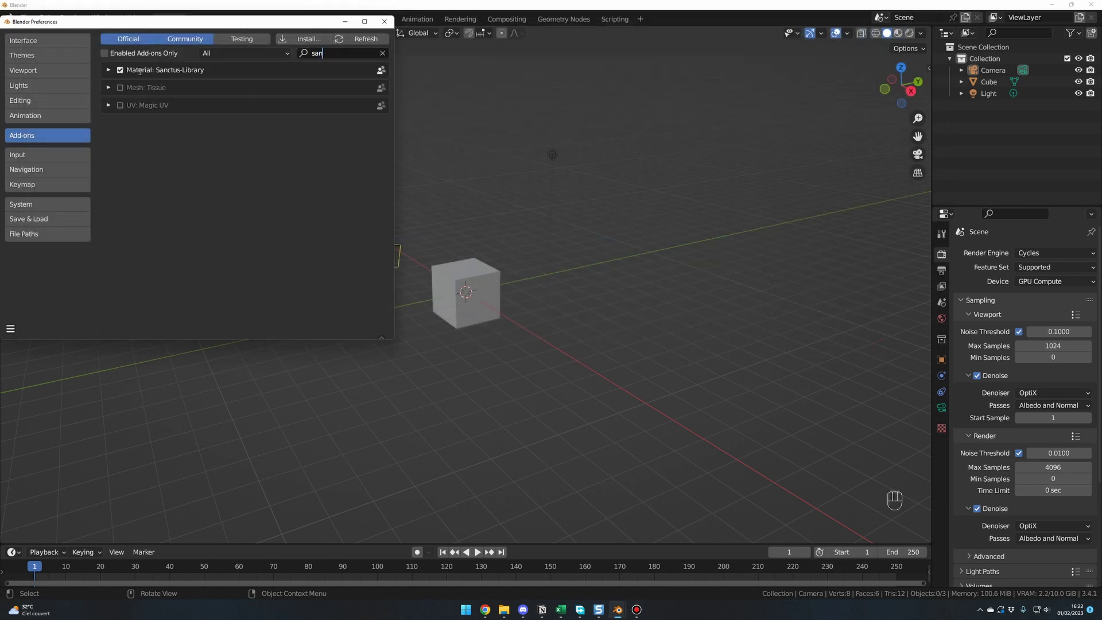
pyautogui.click(384, 22)
pyautogui.press('n')
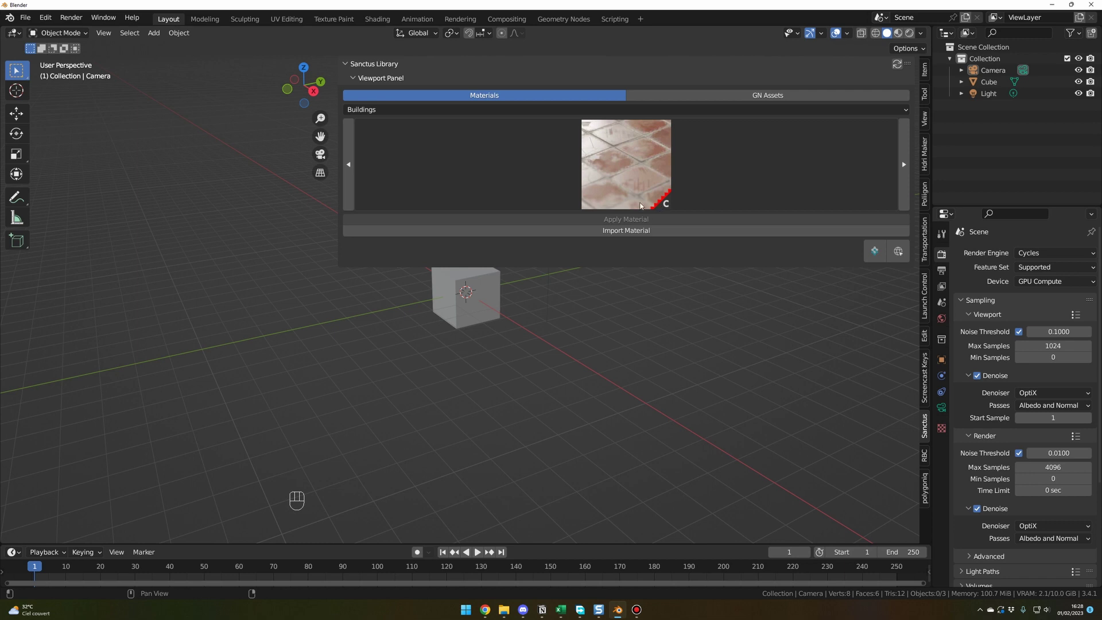
# Step: Browse the Sanctus Buildings materials, previewing the dark wood plank and Old Brick
pyautogui.click(429, 110)
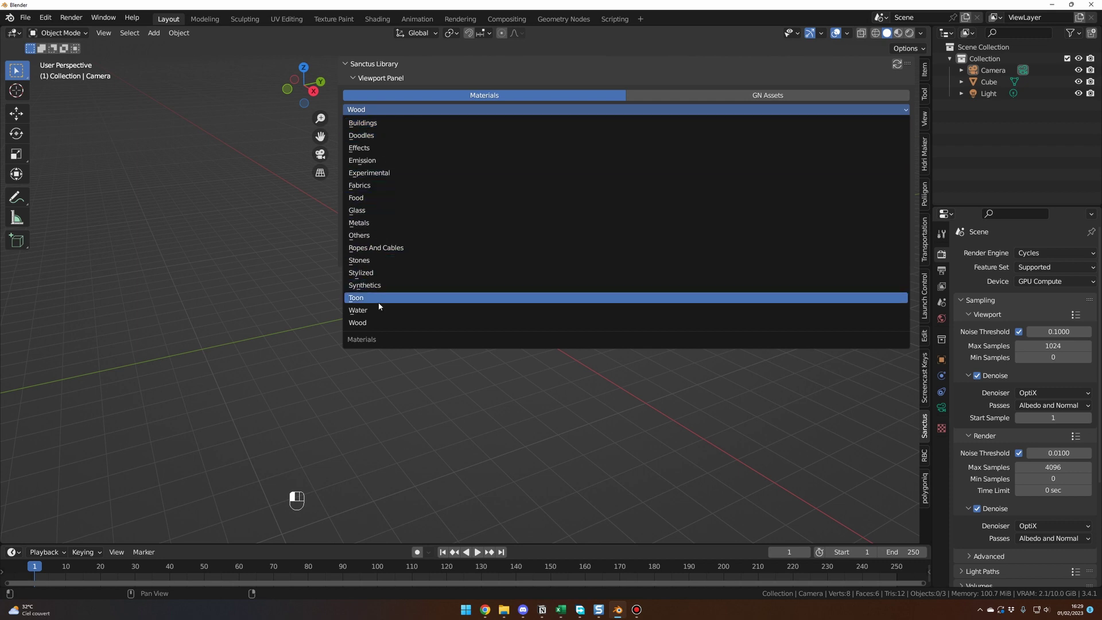
pyautogui.click(448, 122)
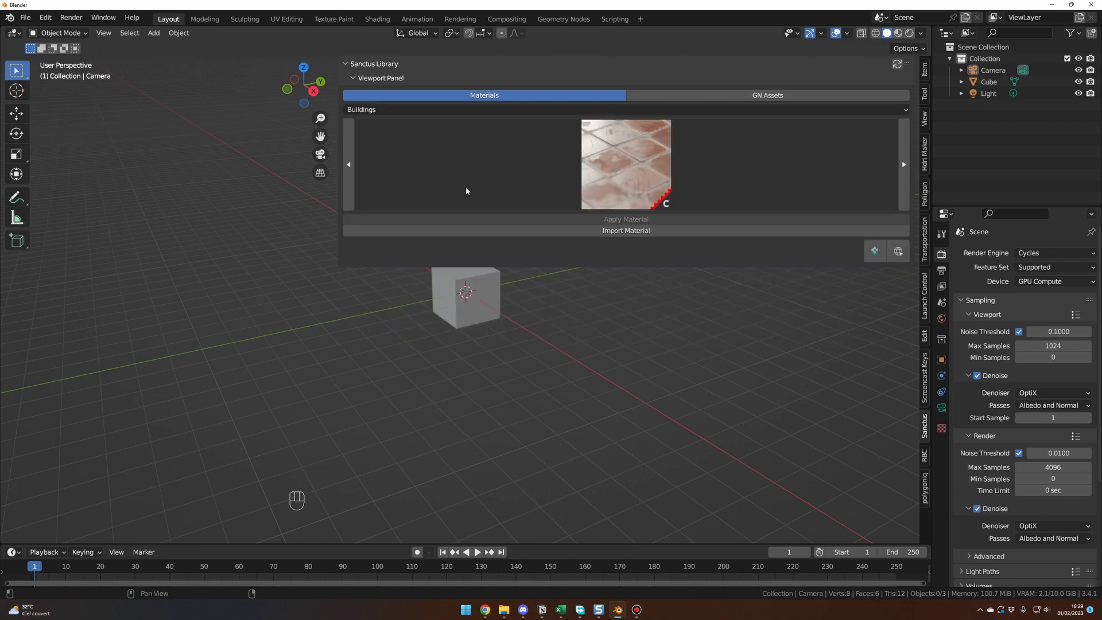
pyautogui.click(453, 109)
pyautogui.click(433, 147)
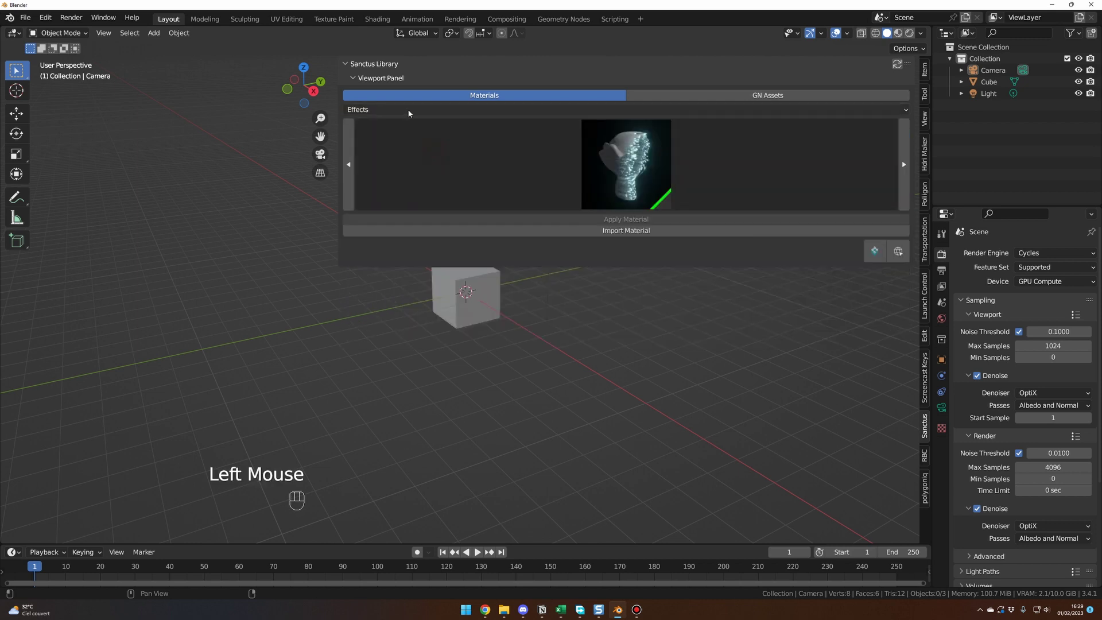
pyautogui.click(407, 109)
pyautogui.click(396, 123)
pyautogui.click(627, 163)
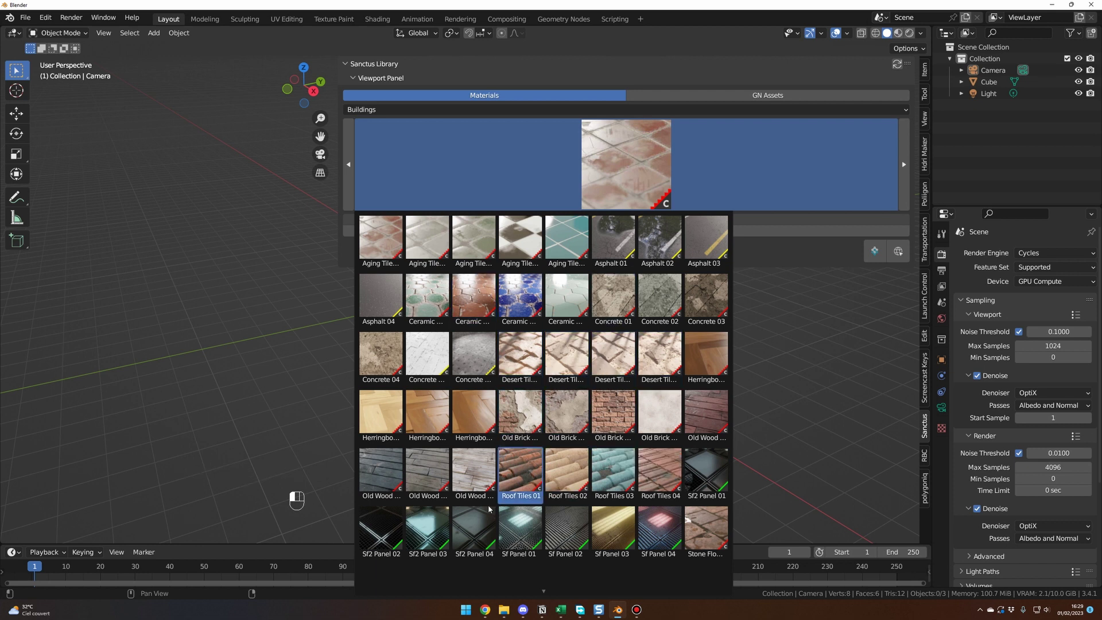
pyautogui.click(706, 353)
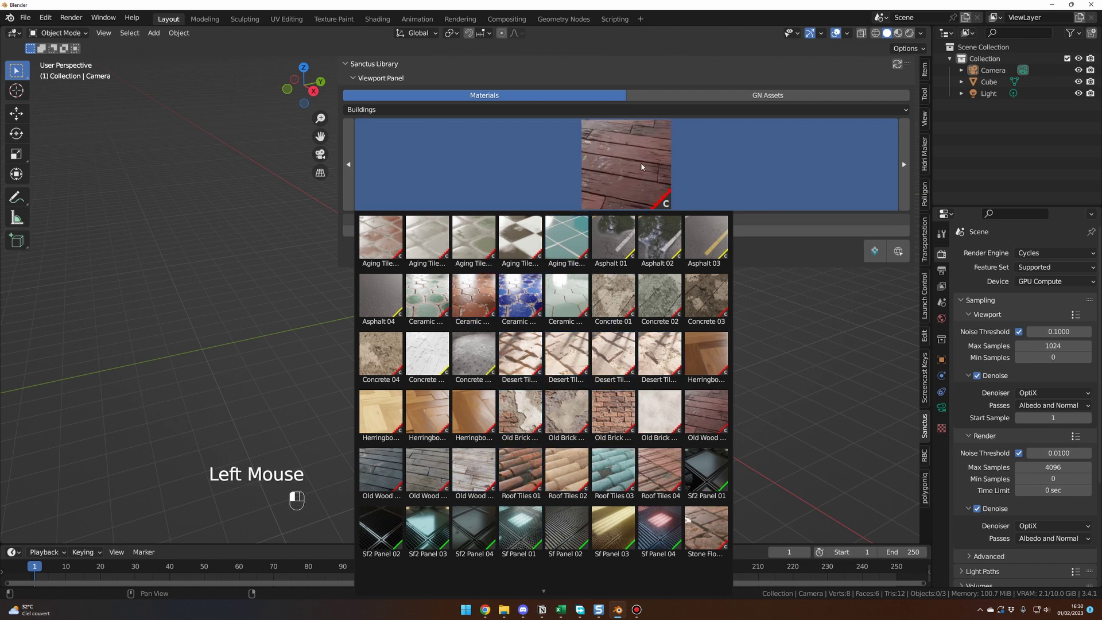
pyautogui.click(617, 413)
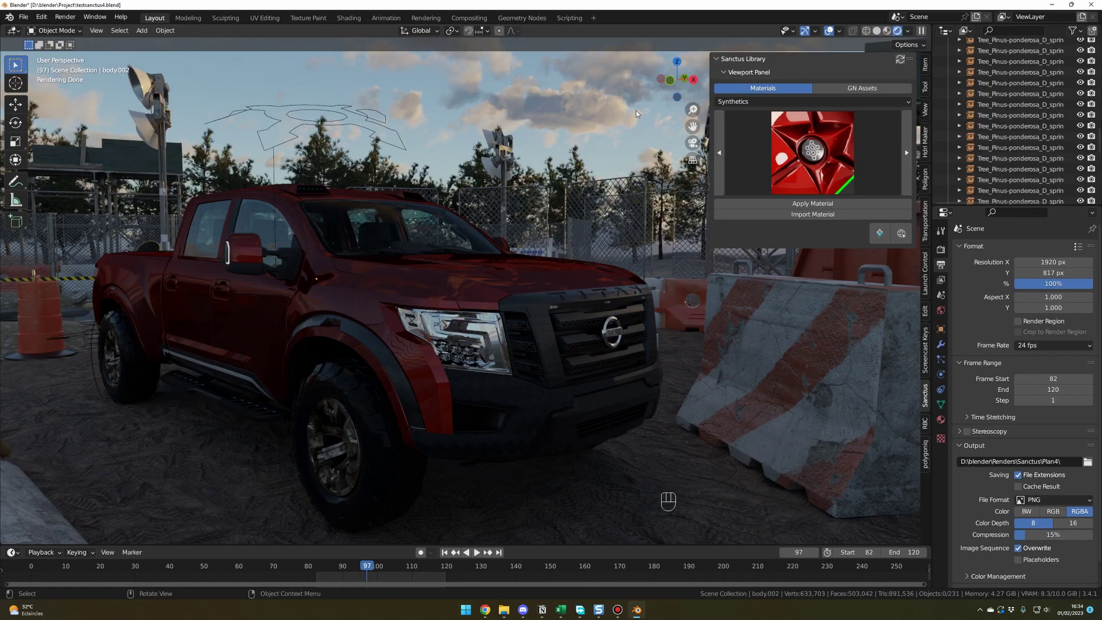
# Step: Apply the Metals blue smart metal material to the truck body, reimporting the asset
pyautogui.click(448, 280)
pyautogui.click(755, 102)
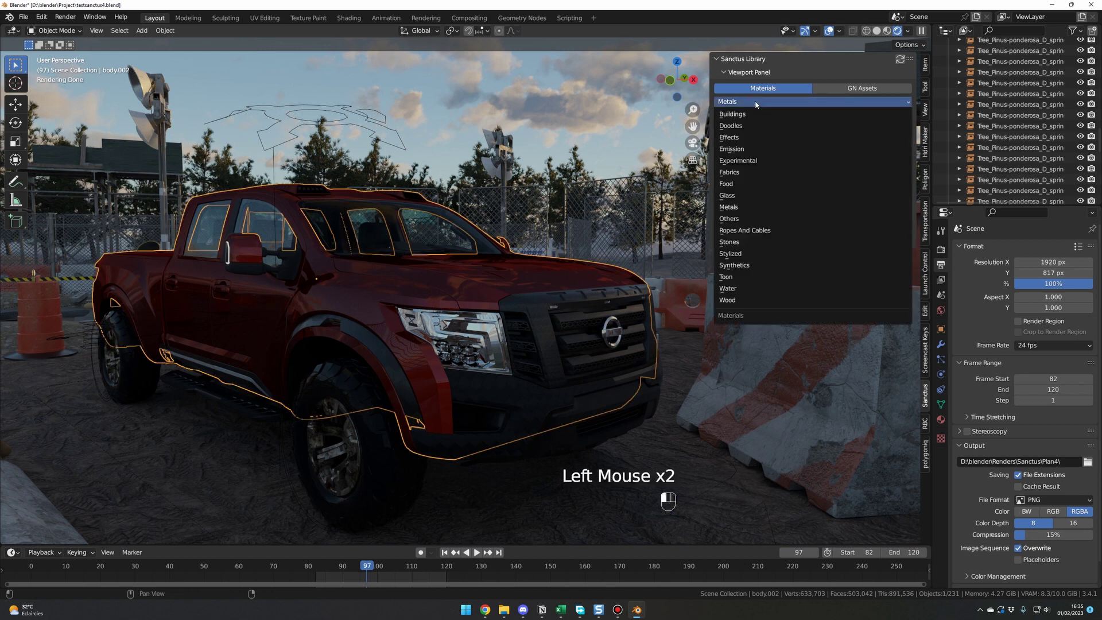
pyautogui.click(745, 205)
pyautogui.click(820, 157)
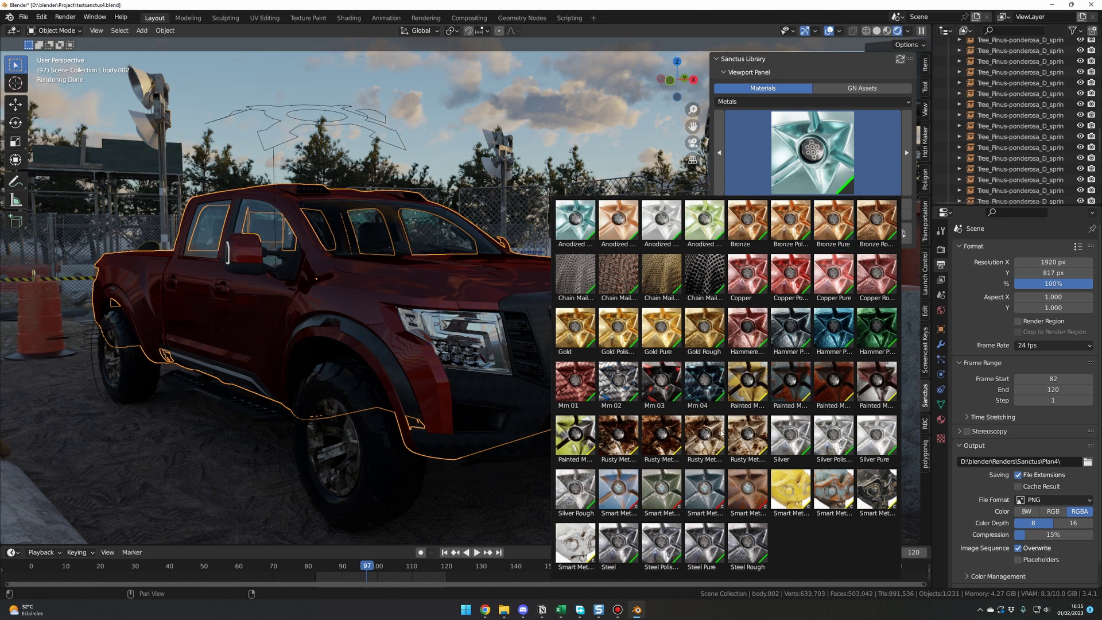
pyautogui.click(611, 494)
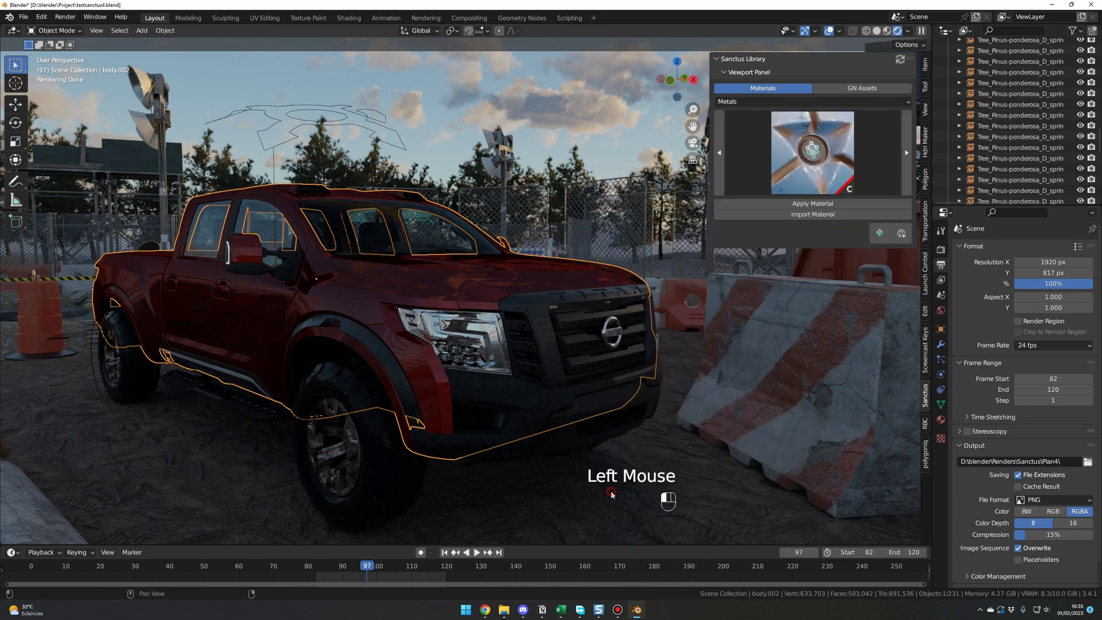
pyautogui.click(807, 203)
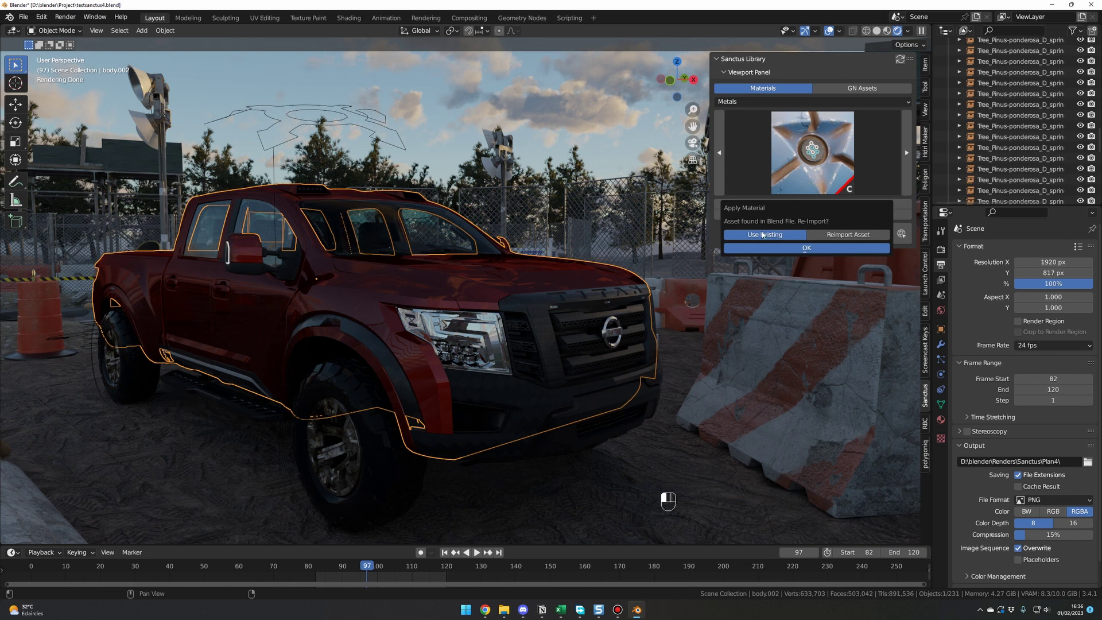
pyautogui.click(846, 236)
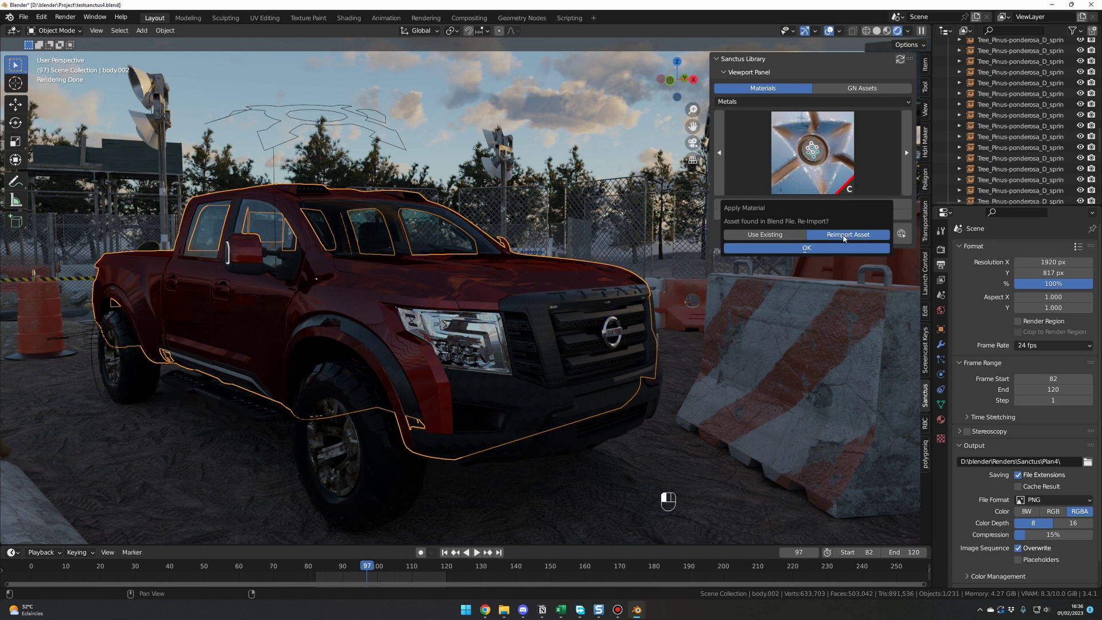
pyautogui.click(806, 247)
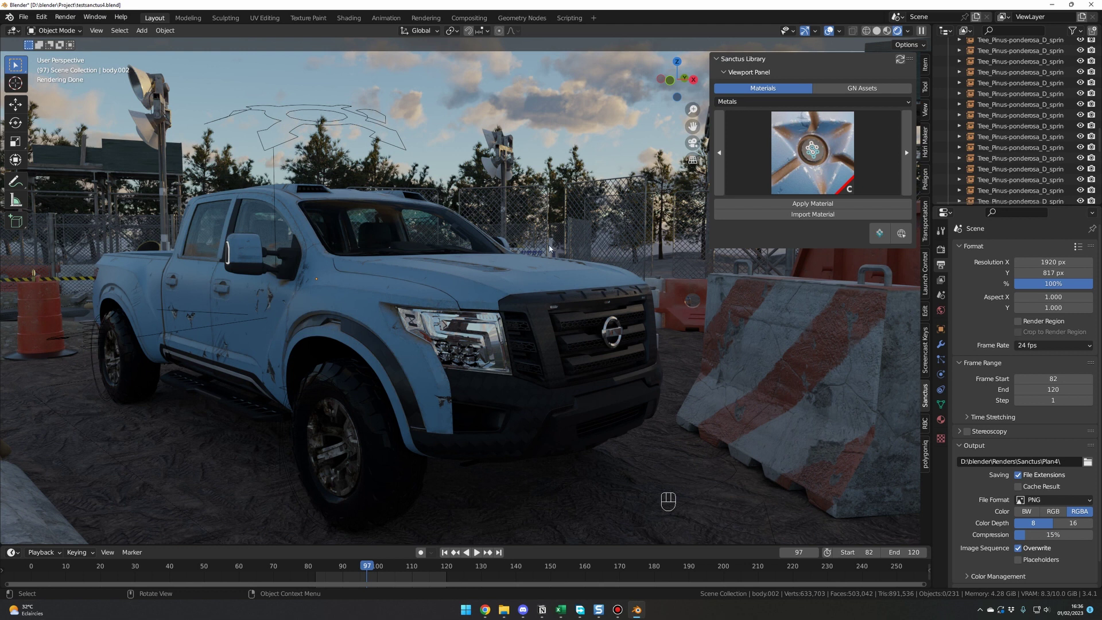
# Step: Make the smart metal Paint Color yellow and set Paint Metallic to 0.060
pyautogui.click(940, 419)
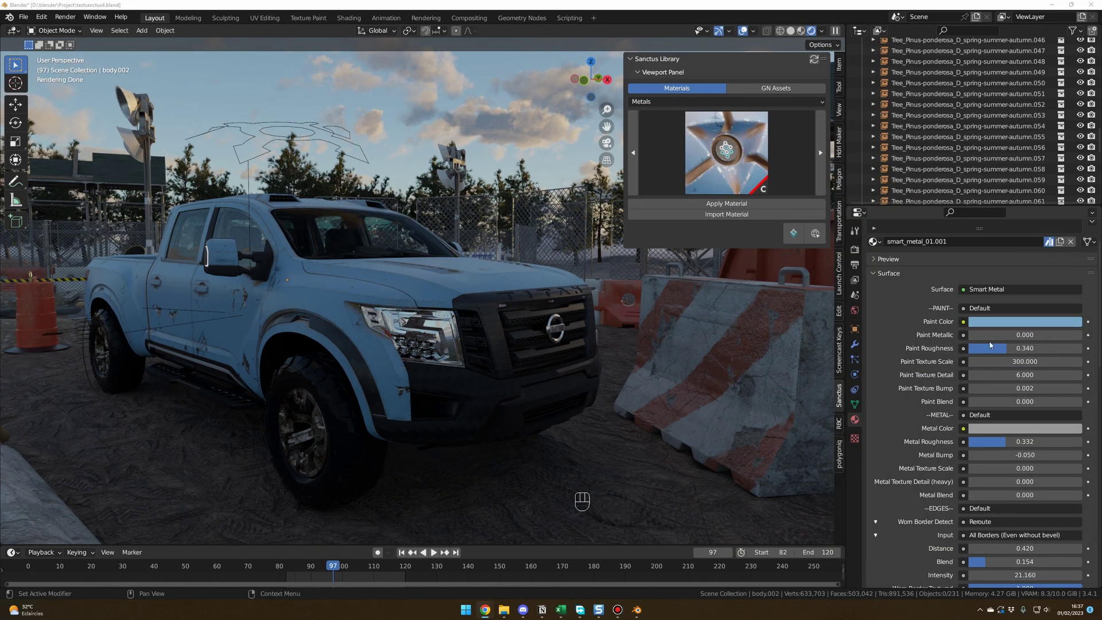
pyautogui.scroll(-4, 988, 348)
pyautogui.scroll(1, 985, 356)
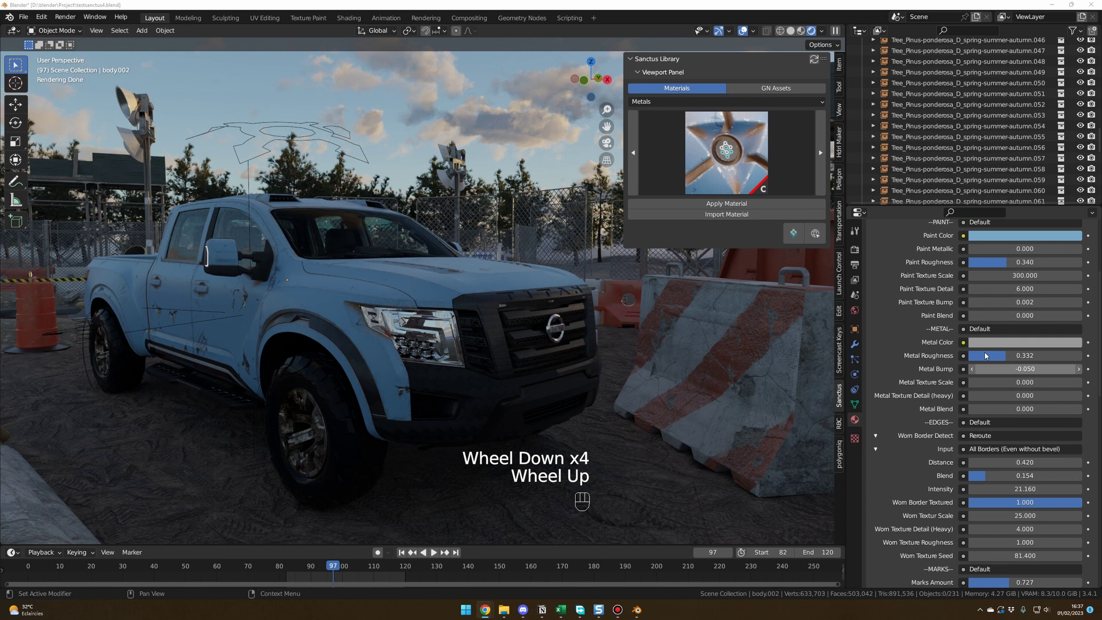
pyautogui.scroll(1, 985, 355)
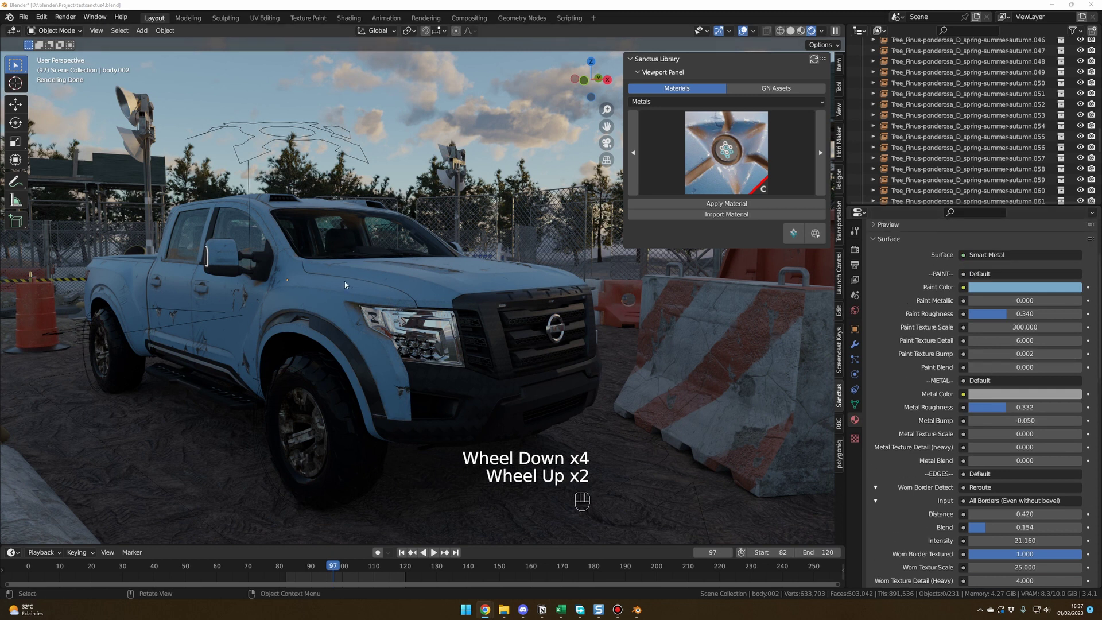
pyautogui.click(1016, 215)
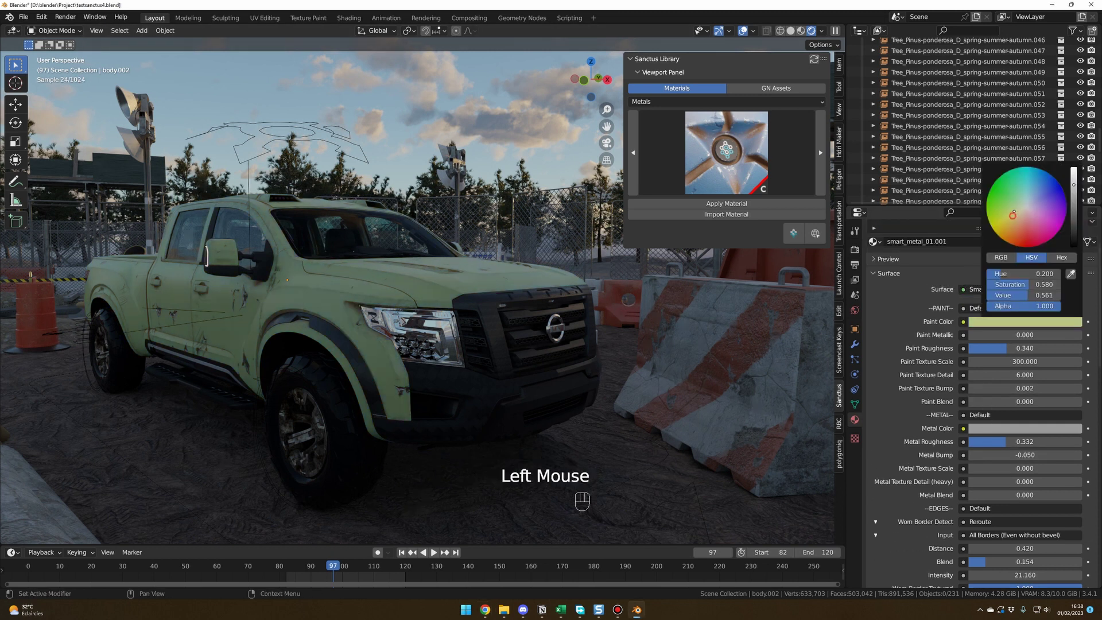
pyautogui.click(1009, 225)
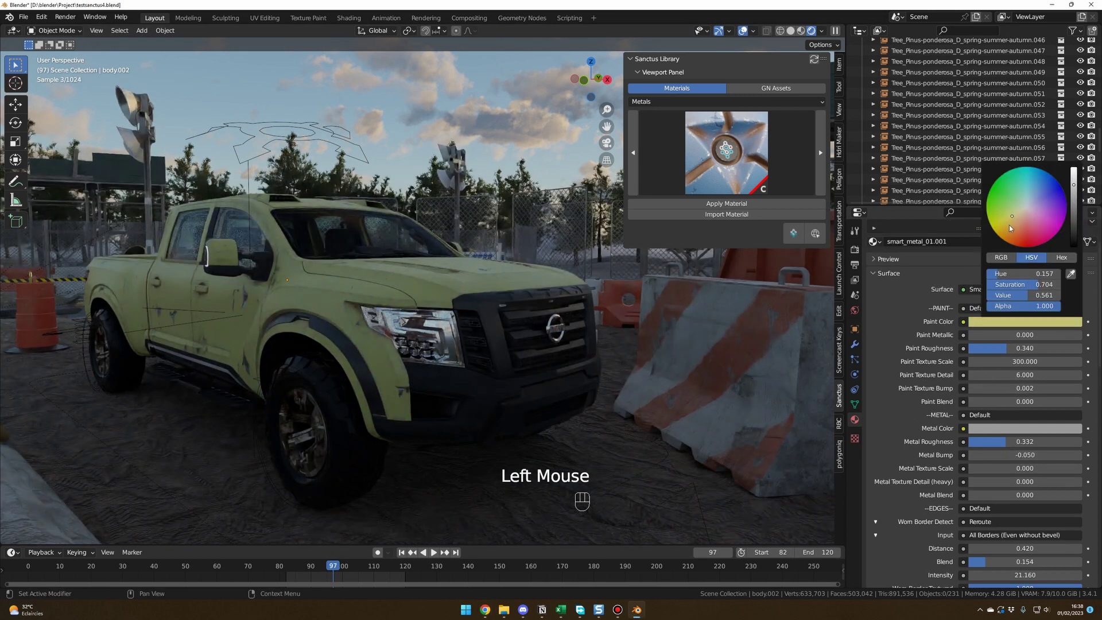
pyautogui.moveTo(975, 331); pyautogui.dragTo(978, 333)
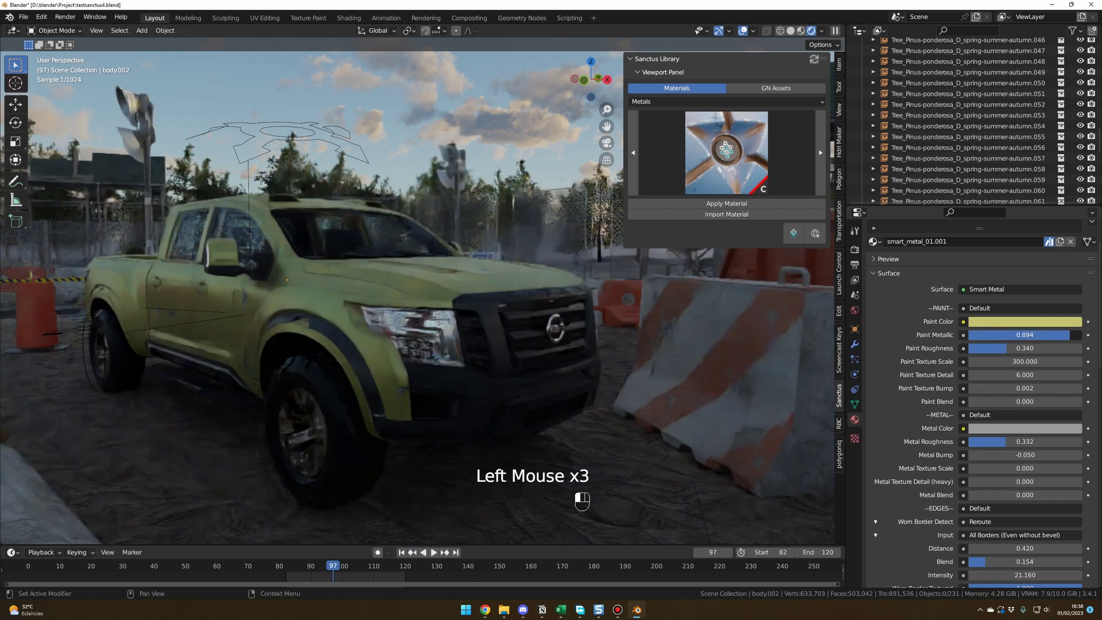
pyautogui.scroll(-1, 983, 395)
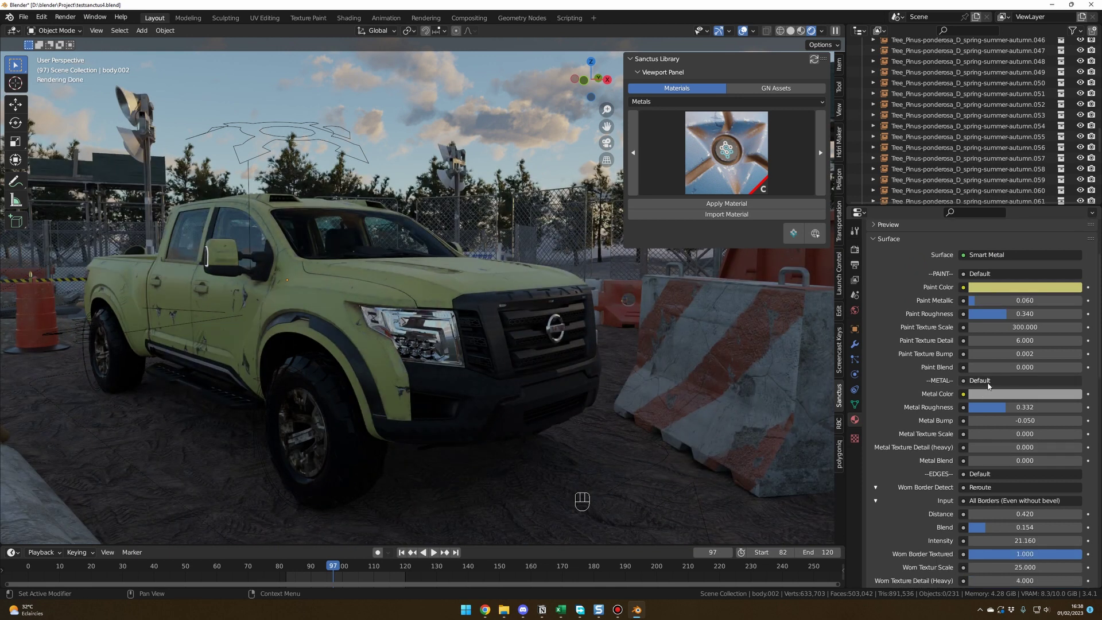
pyautogui.scroll(-4, 956, 471)
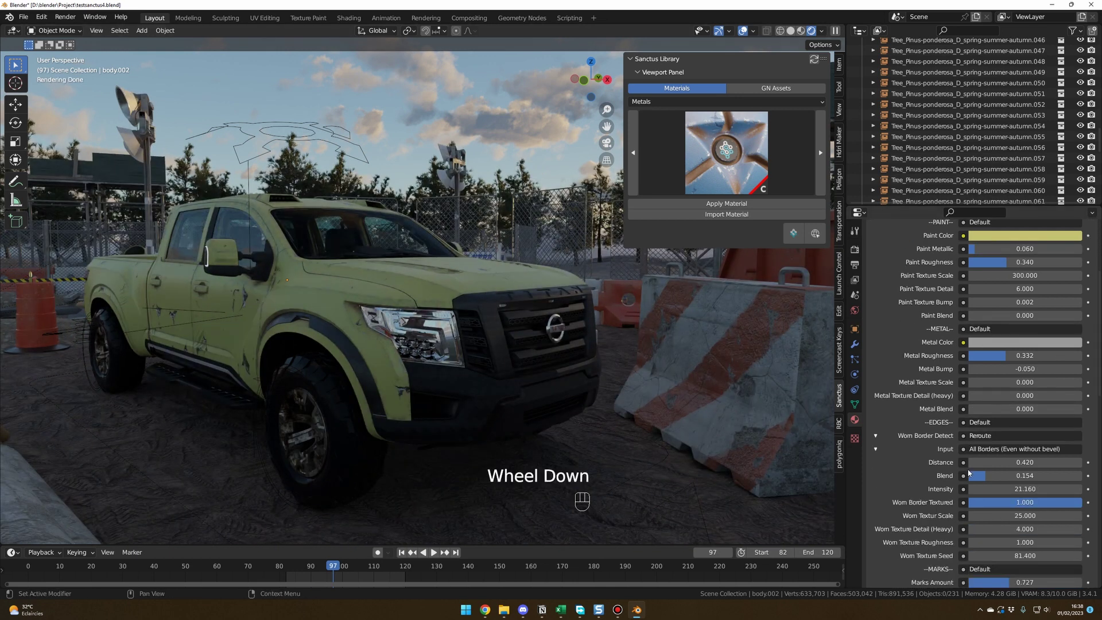
pyautogui.scroll(-2, 958, 454)
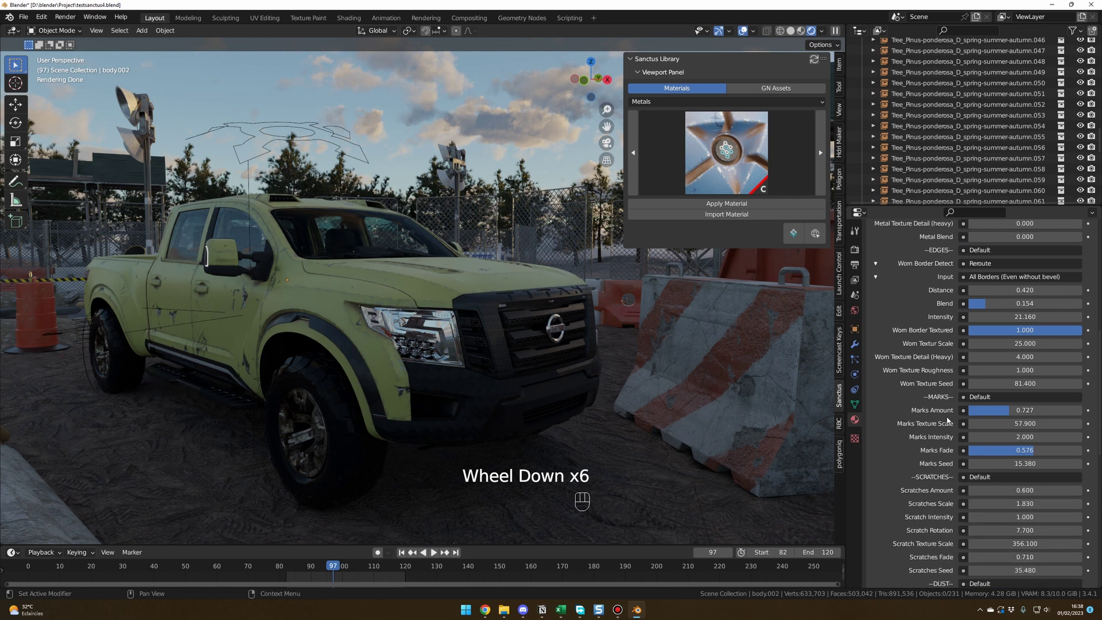
# Step: Raise Rust Activation to 0.464 and change Rust Seed to 5.200, undoing stray edits
pyautogui.scroll(-3, 947, 420)
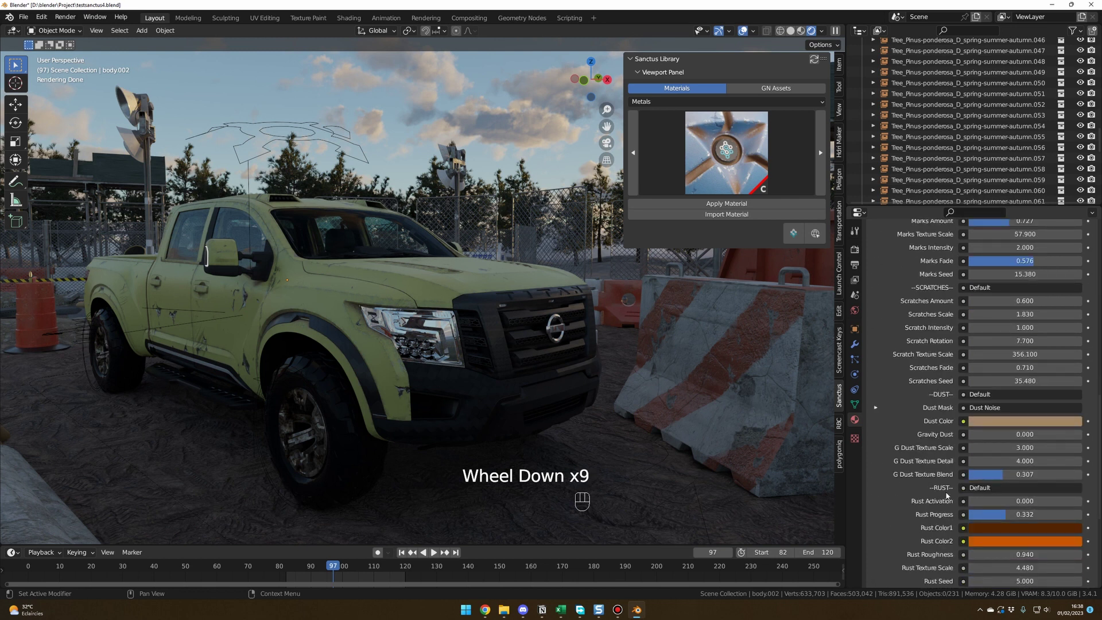
pyautogui.scroll(-1, 929, 419)
pyautogui.hotkey('ctrl', 'z')
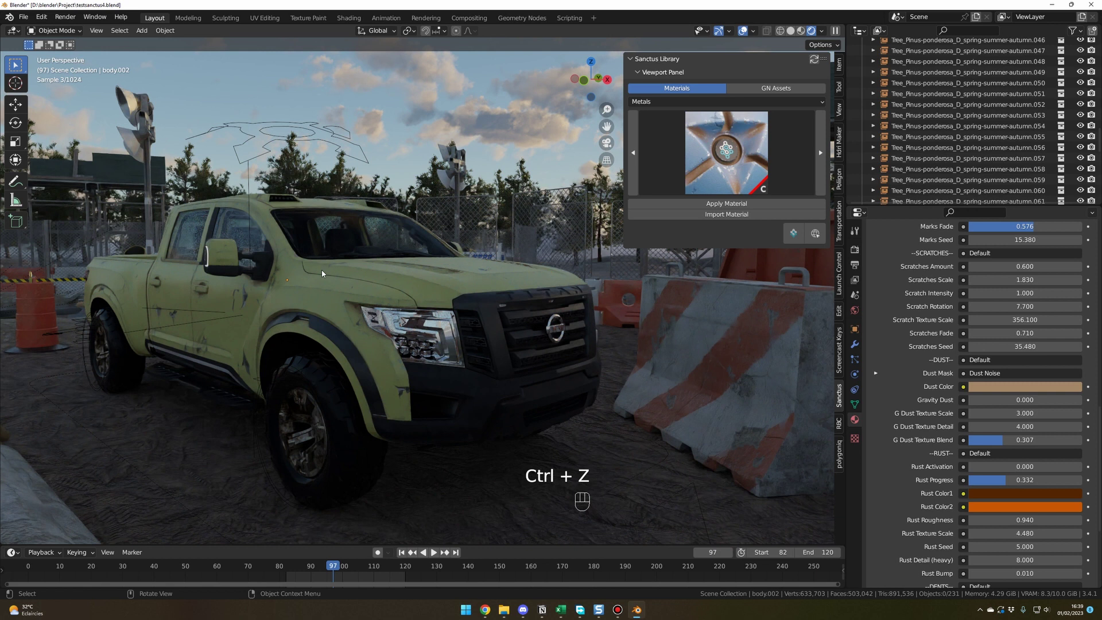
pyautogui.moveTo(983, 467); pyautogui.dragTo(1033, 467)
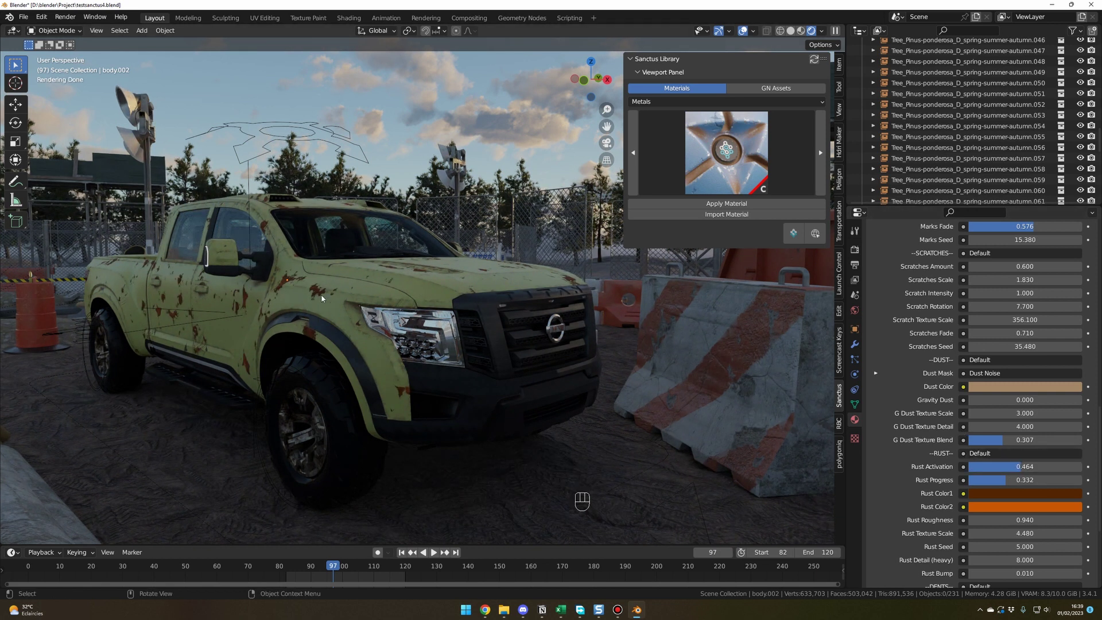
pyautogui.scroll(-2, 1025, 467)
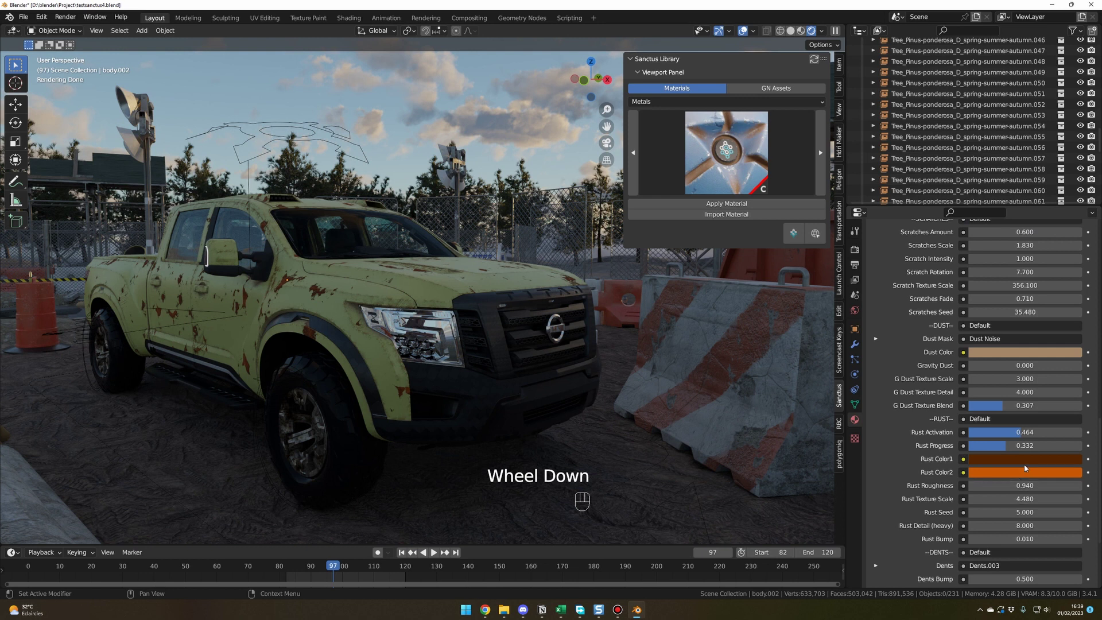
pyautogui.click(970, 499)
pyautogui.hotkey('ctrl', 'z')
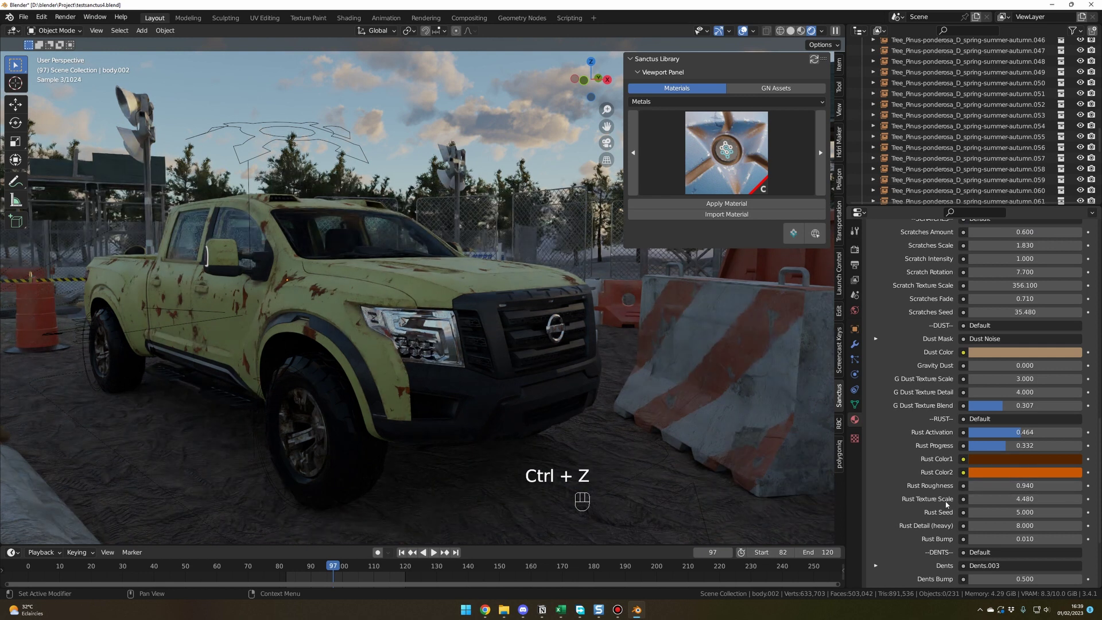
pyautogui.click(1025, 511)
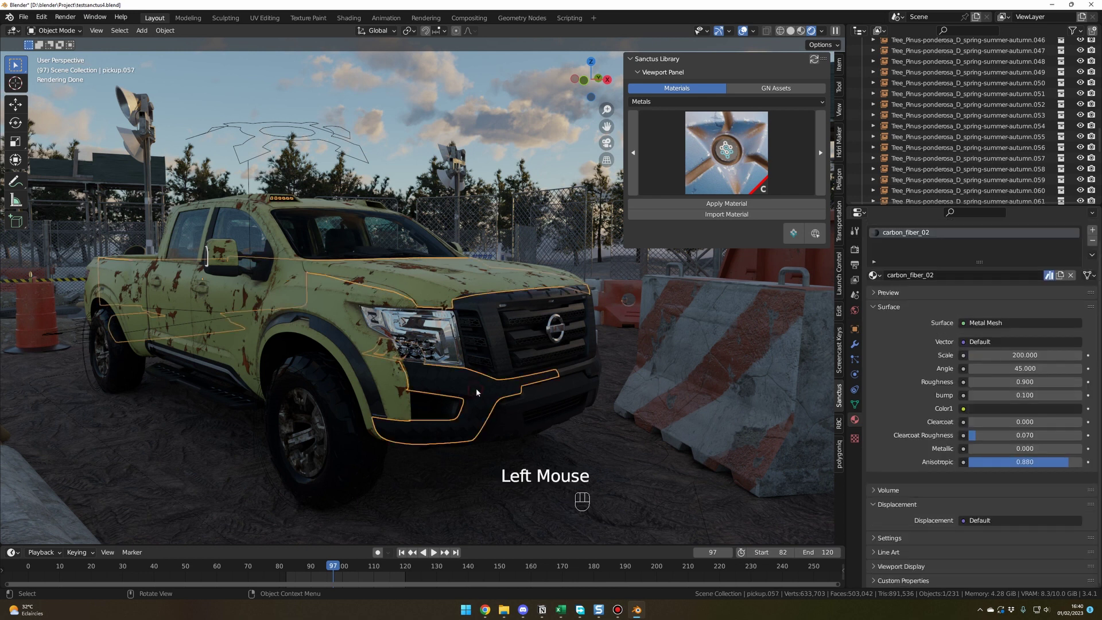
# Step: Replace carbon_fiber_01 on pickup.055 with the Synthetics carbon_fiber_04 material
pyautogui.click(488, 350)
pyautogui.click(492, 342)
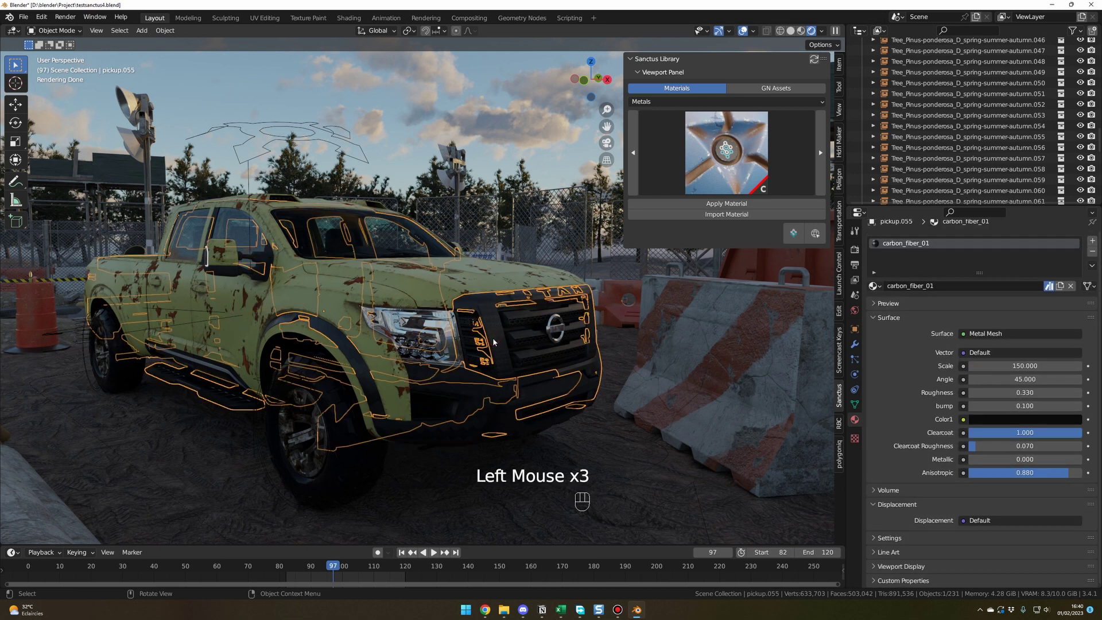
pyautogui.click(497, 341)
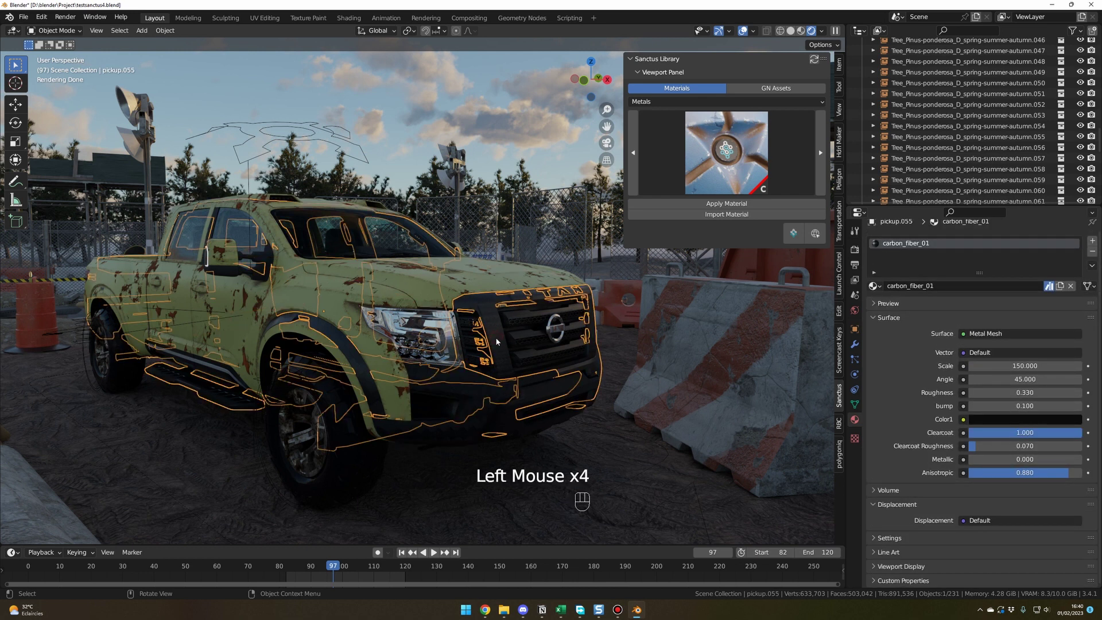
pyautogui.click(676, 102)
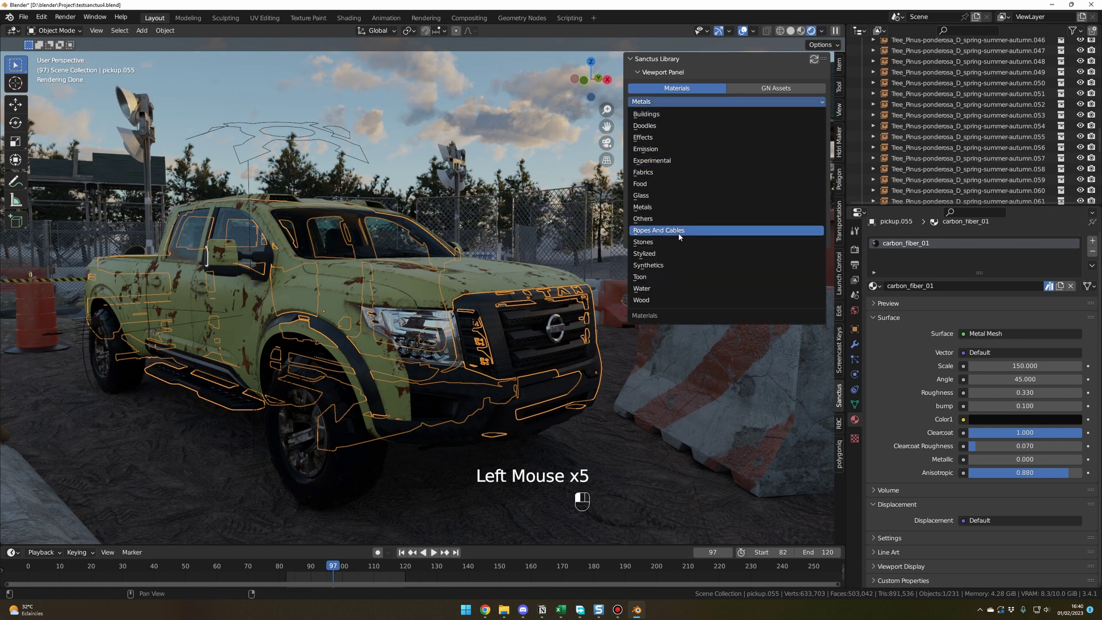
pyautogui.click(671, 266)
pyautogui.click(742, 137)
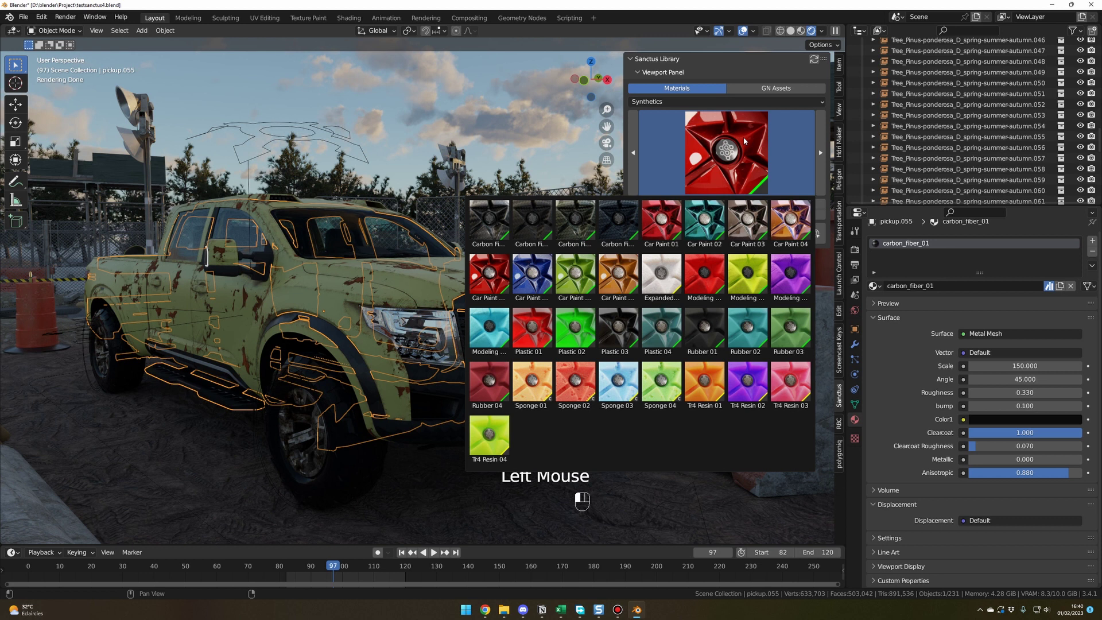
pyautogui.click(618, 221)
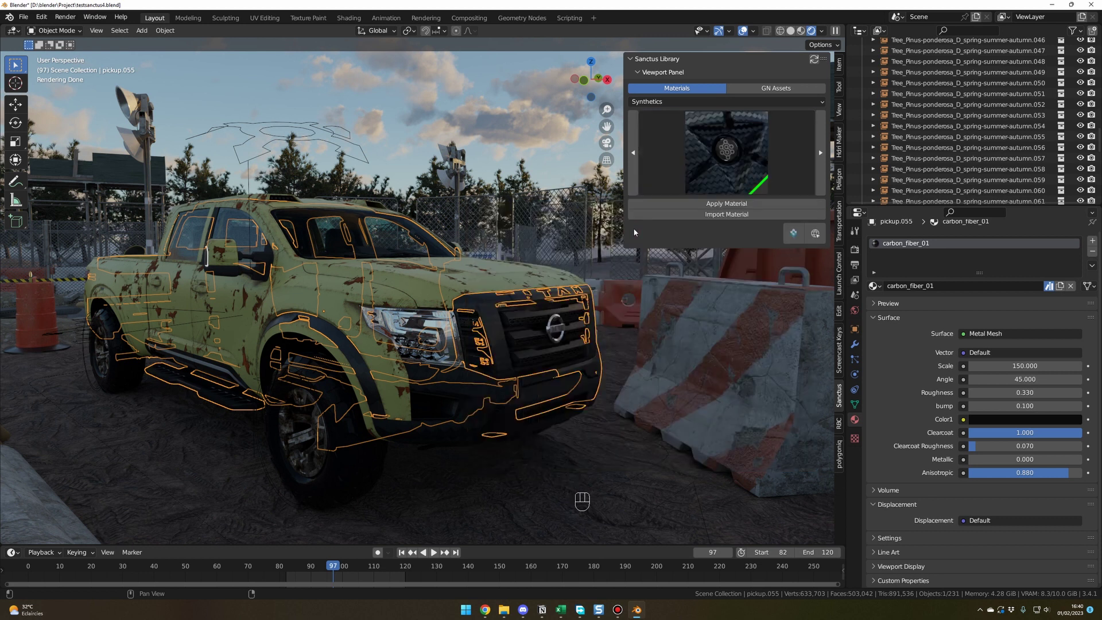
pyautogui.click(491, 304)
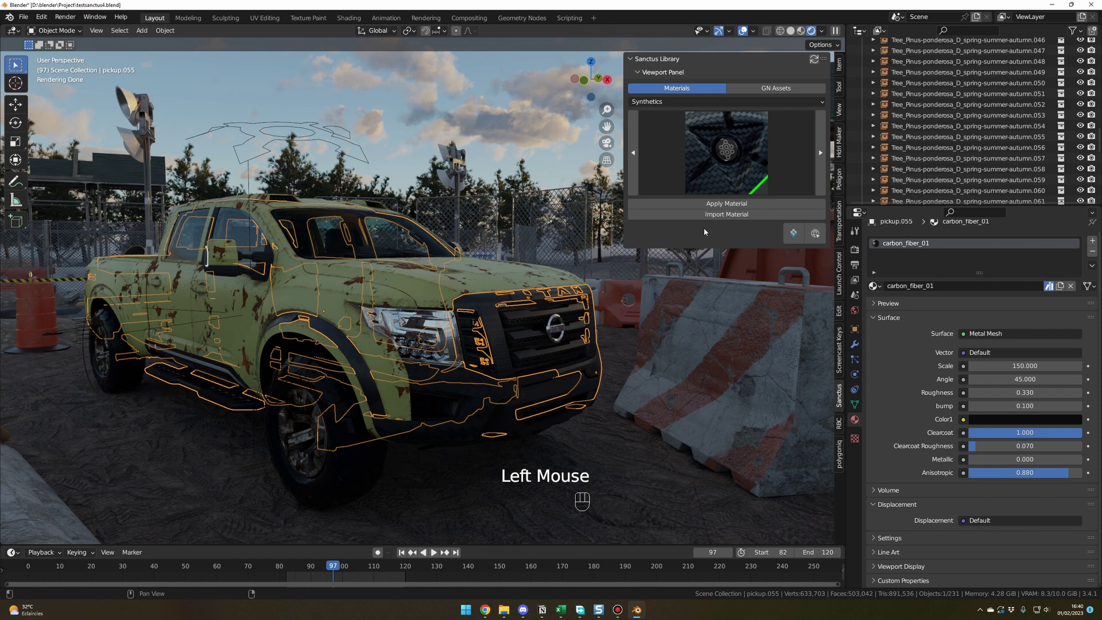
pyautogui.click(730, 213)
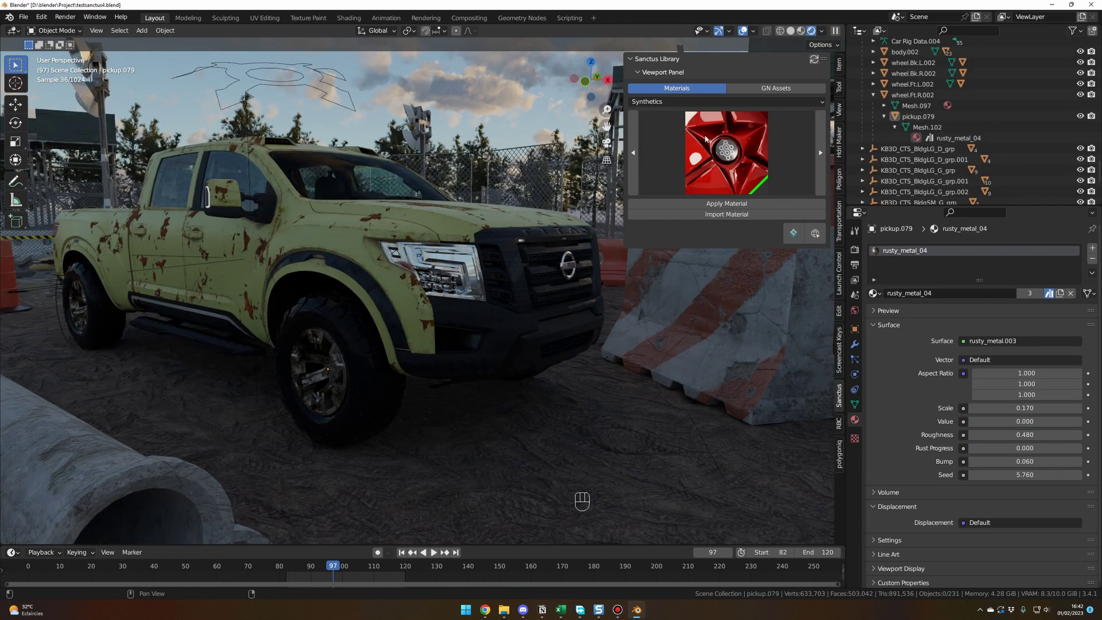
# Step: Apply the Synthetics car_paint_2_01 material to body.002, reimporting it
pyautogui.click(698, 101)
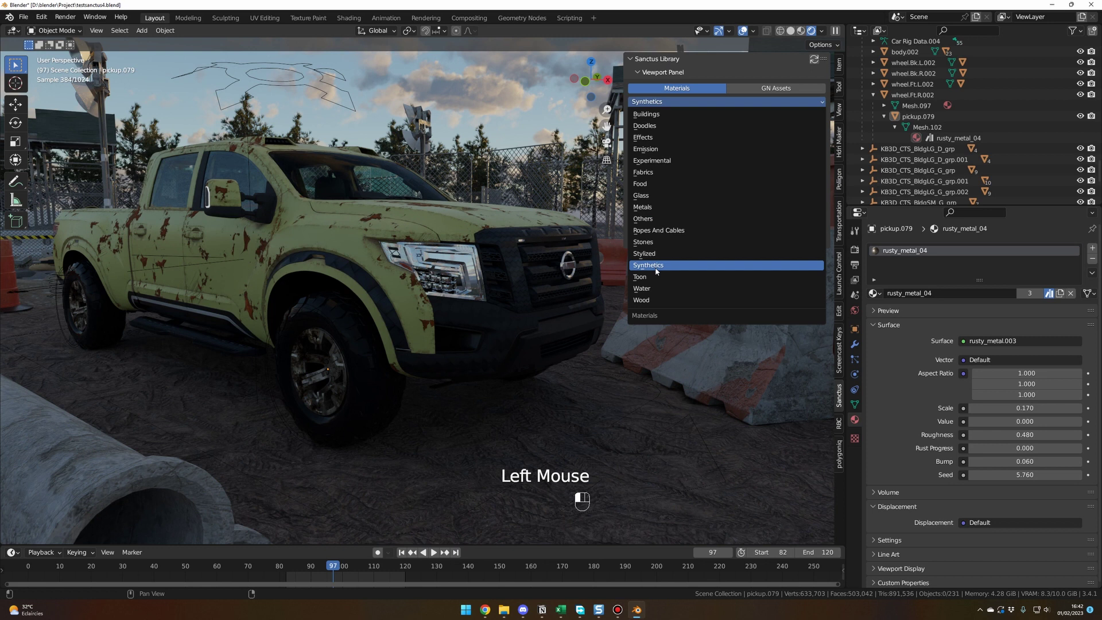
pyautogui.click(689, 183)
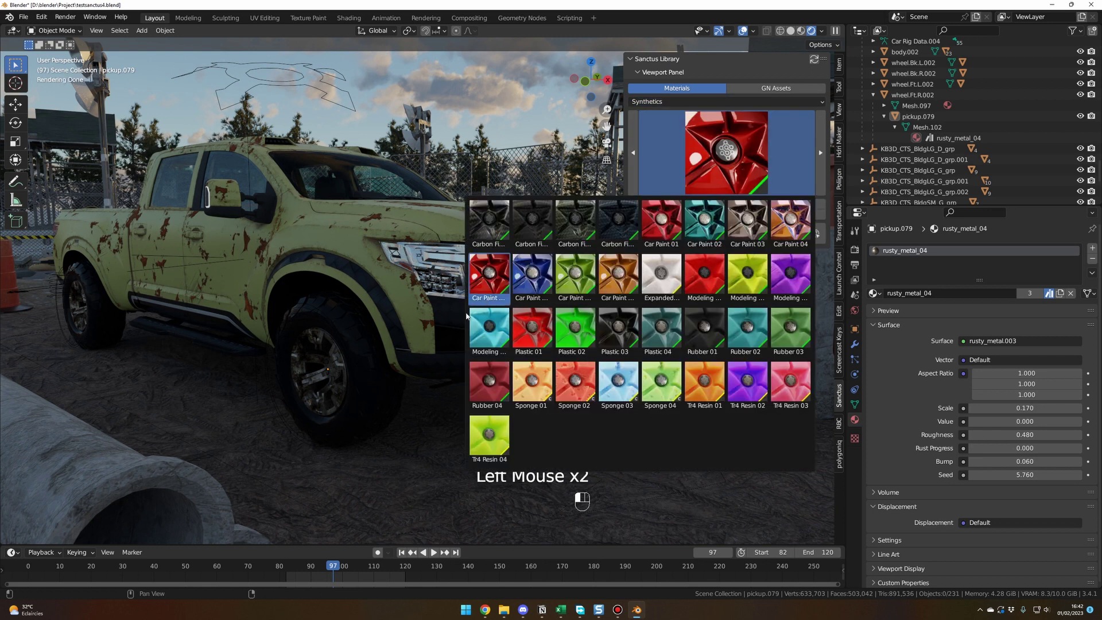
pyautogui.click(502, 260)
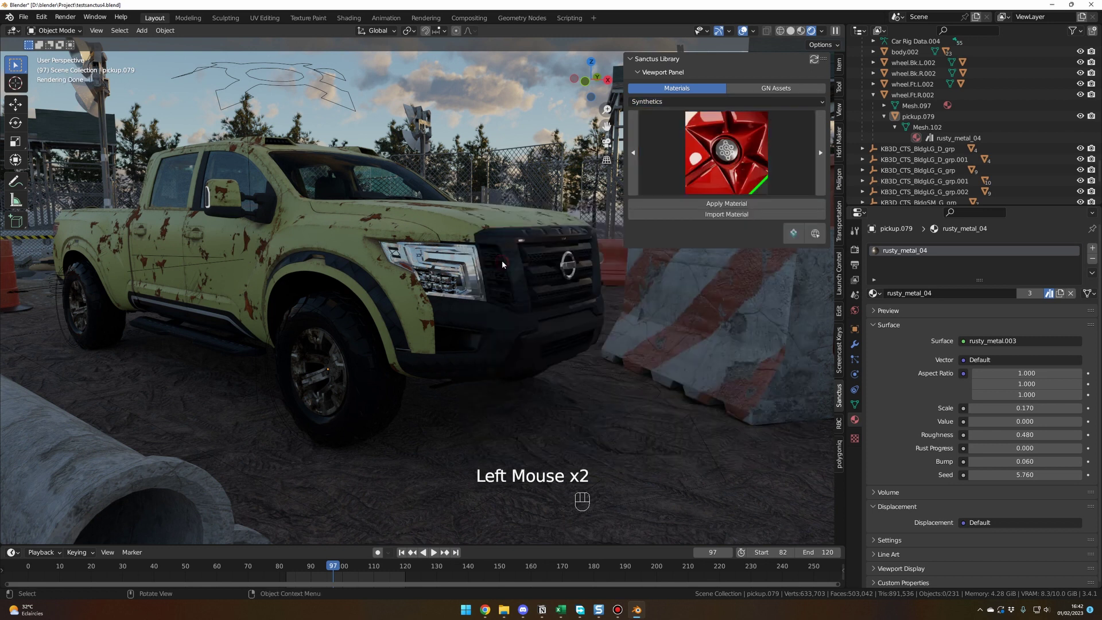
pyautogui.click(439, 220)
pyautogui.click(726, 204)
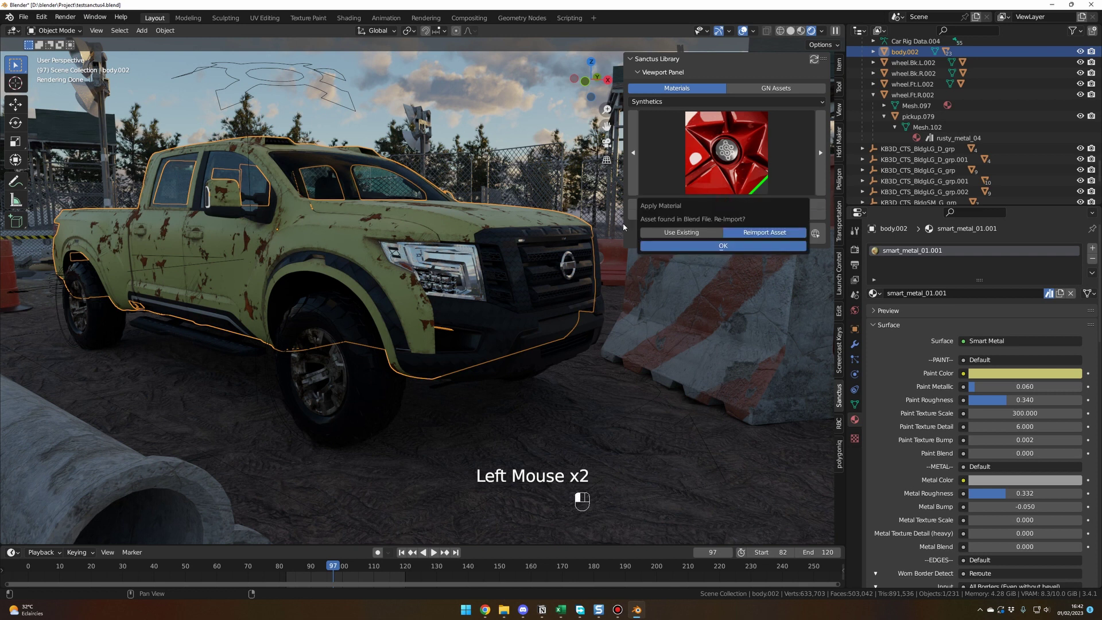
pyautogui.click(737, 253)
# Step: Change the car paint's Color1 from red to a deep blue
pyautogui.click(498, 111)
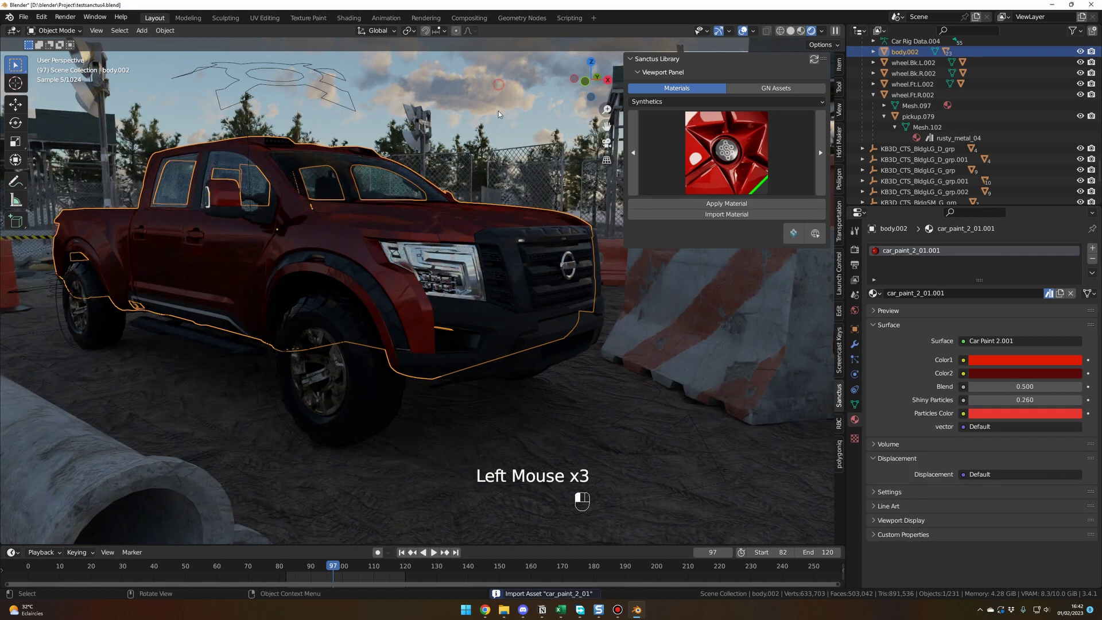
pyautogui.scroll(1, 498, 111)
pyautogui.moveTo(498, 111); pyautogui.dragTo(402, 235, button='middle')
pyautogui.scroll(-1, 430, 228)
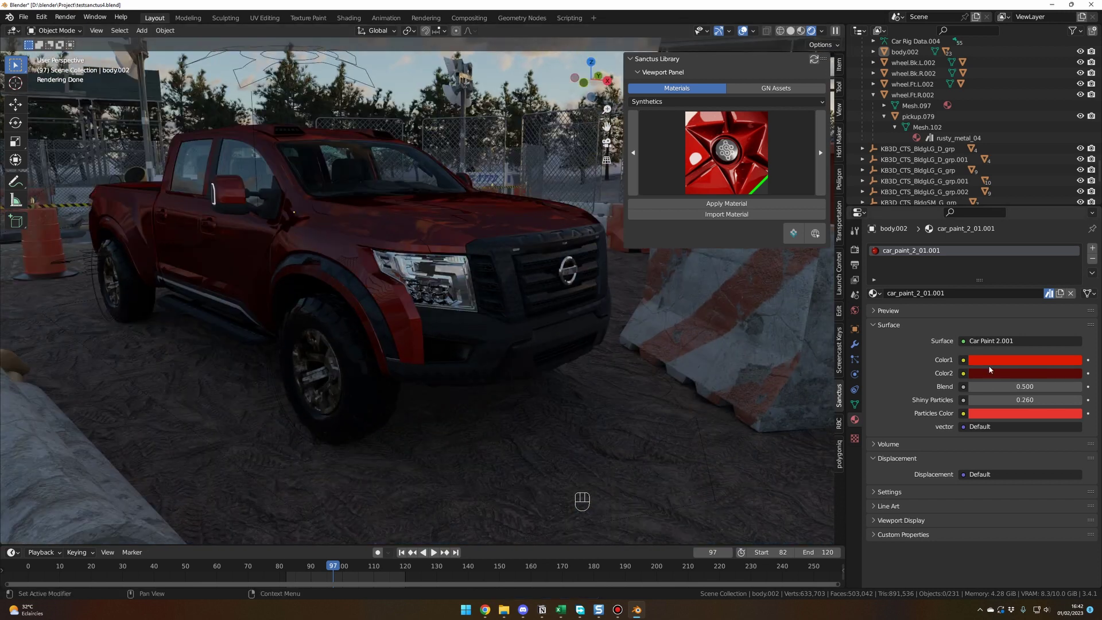
pyautogui.click(1005, 359)
pyautogui.click(1034, 246)
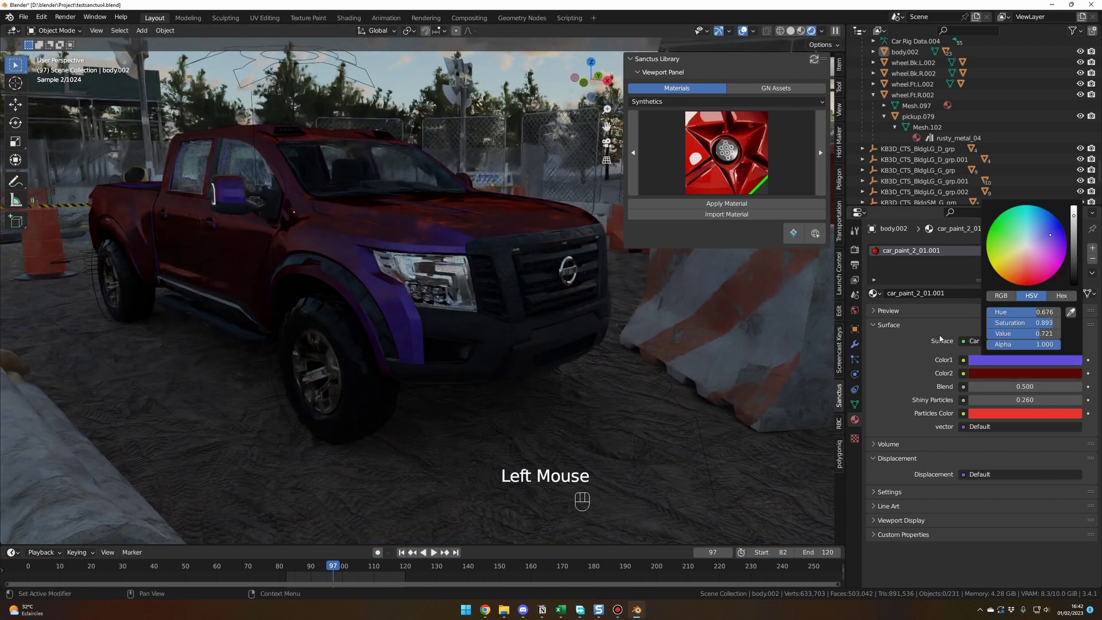
pyautogui.click(1025, 363)
pyautogui.click(1031, 252)
pyautogui.click(497, 287)
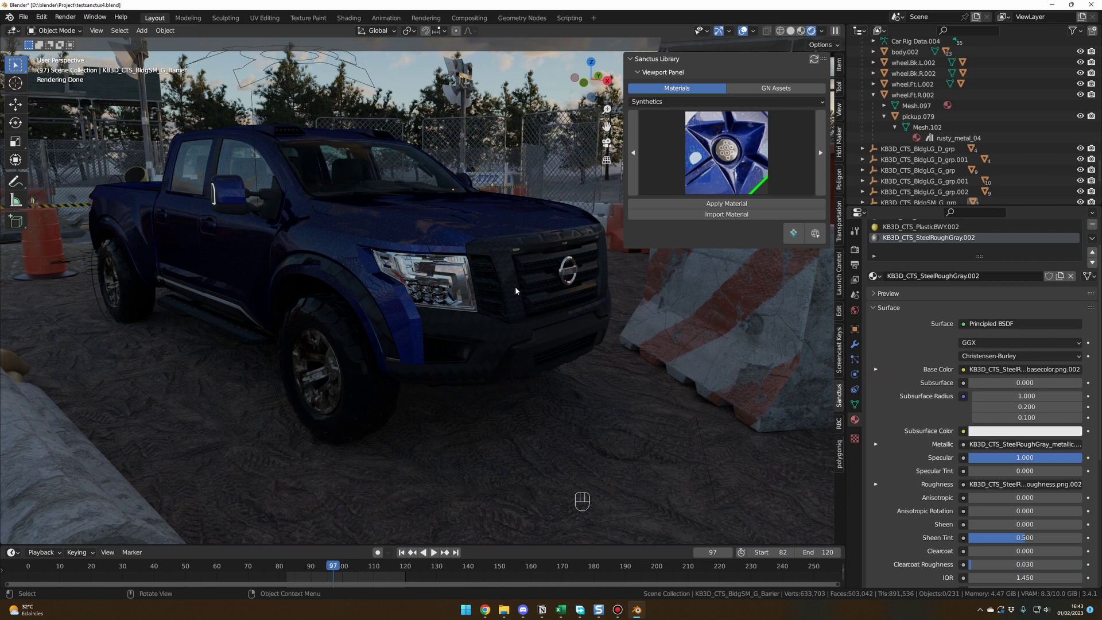
# Step: Orbit and zoom around the blue truck to see it from new angles
pyautogui.moveTo(497, 287); pyautogui.dragTo(494, 285, button='middle')
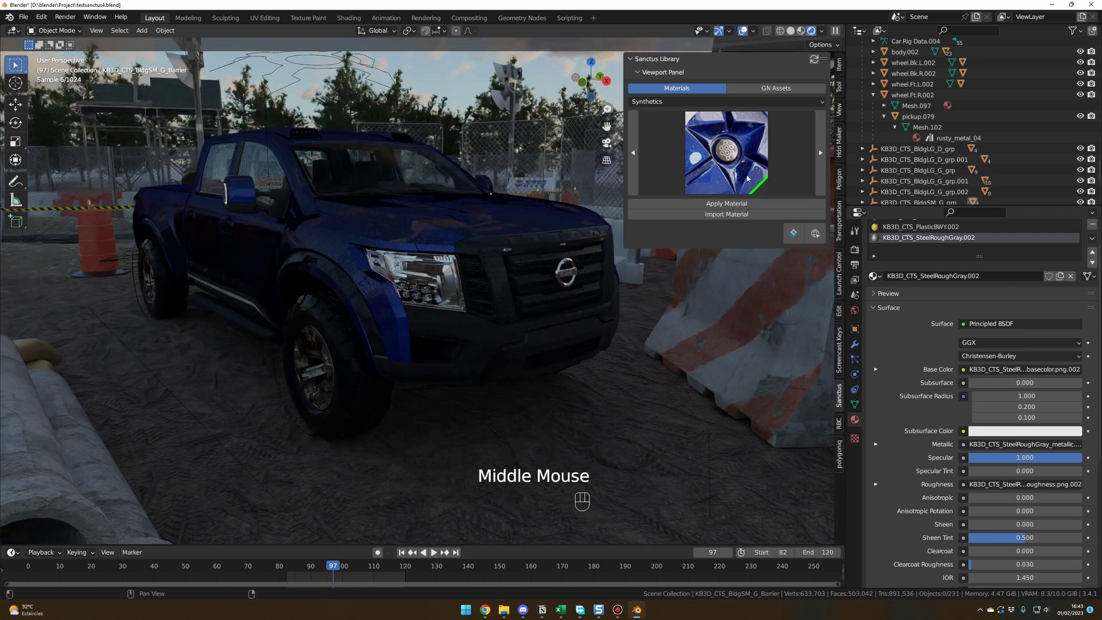
pyautogui.scroll(-4, 975, 423)
pyautogui.scroll(-2, 976, 424)
pyautogui.scroll(7, 975, 424)
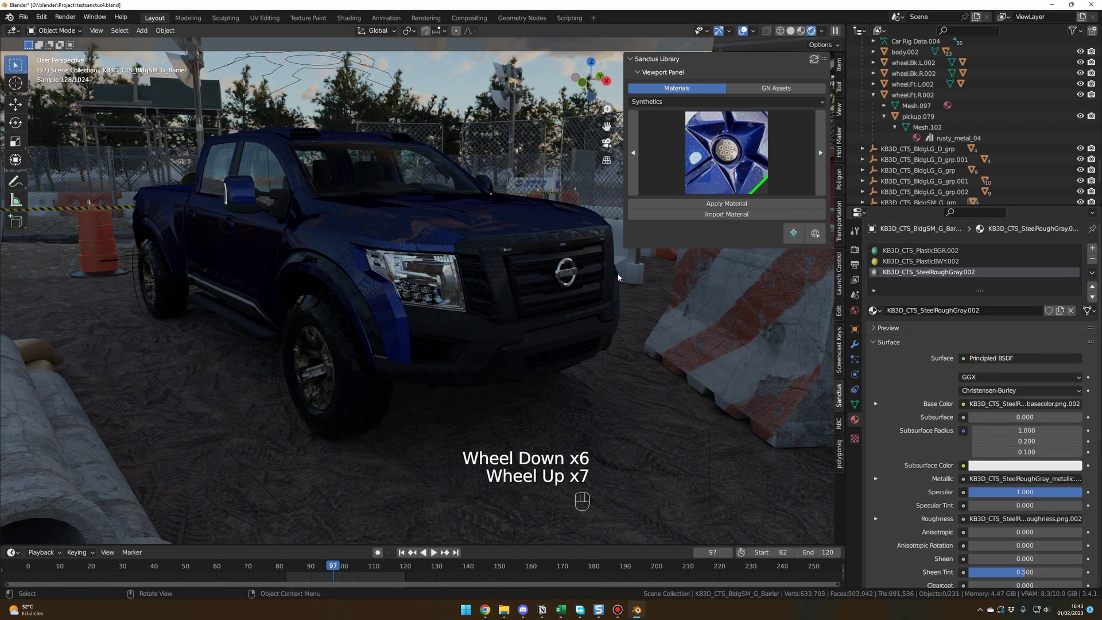
pyautogui.moveTo(619, 277); pyautogui.dragTo(489, 224, button='middle')
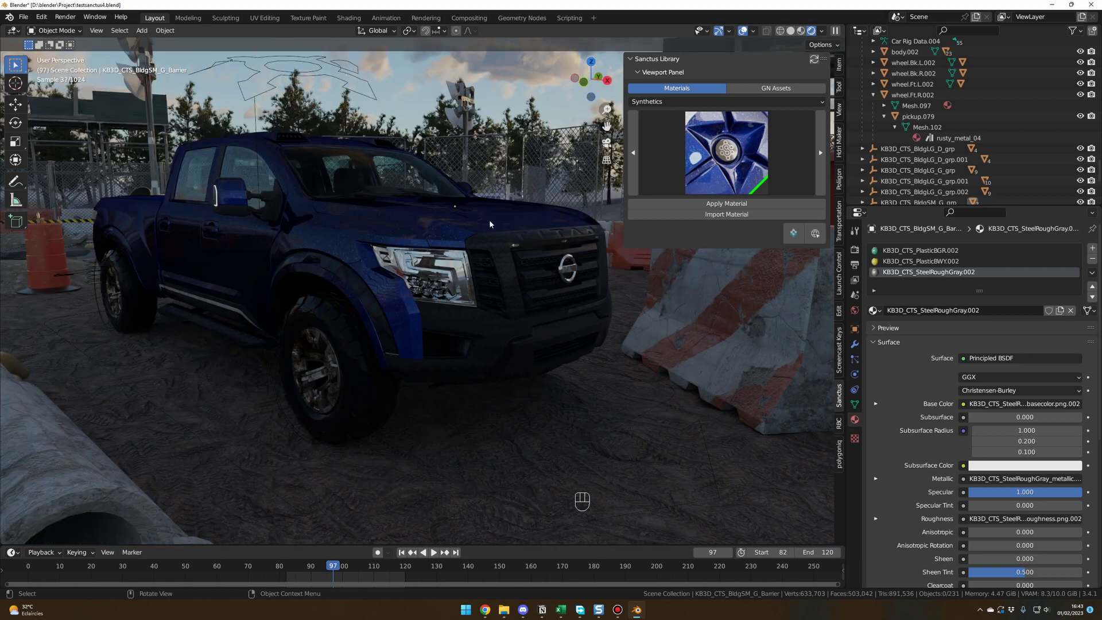
# Step: Switch the Sanctus library to the Buildings category and show its material previews
pyautogui.click(746, 156)
pyautogui.click(749, 157)
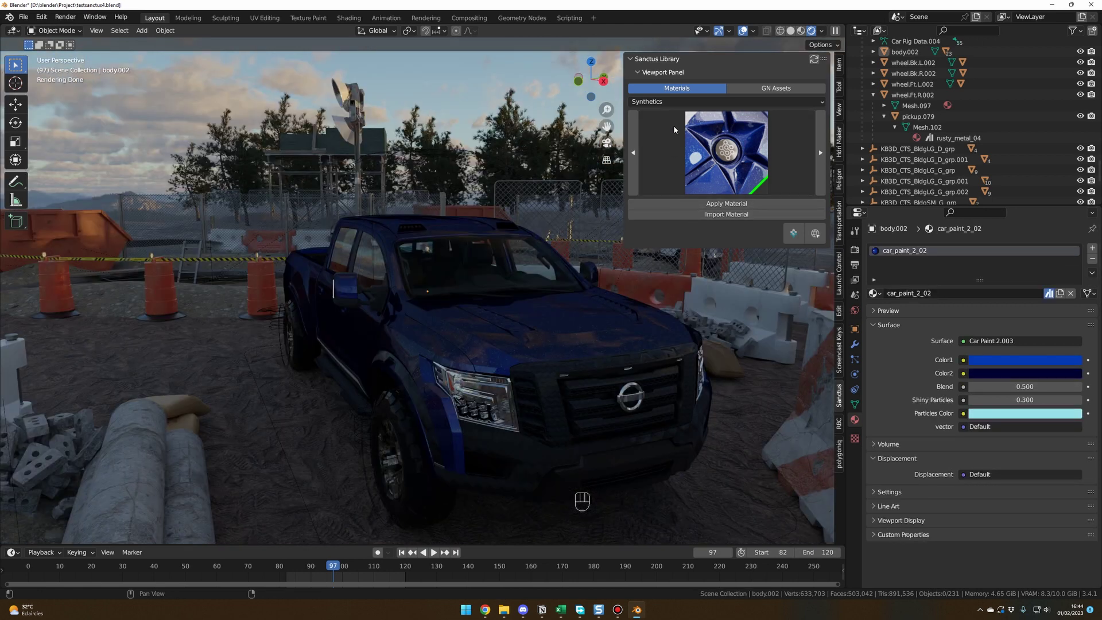
pyautogui.click(677, 101)
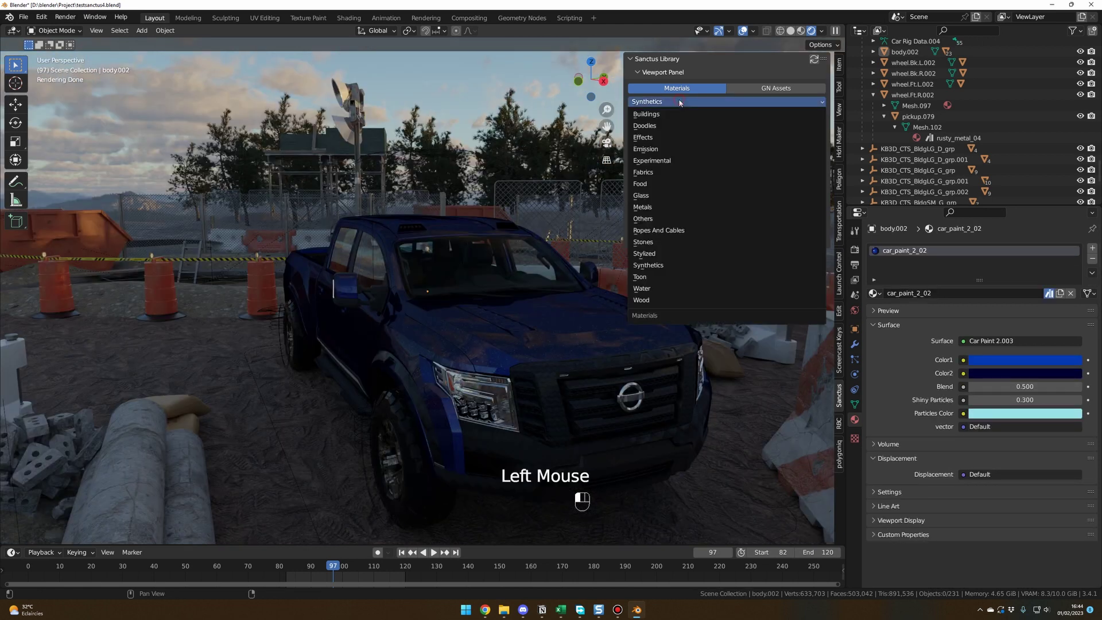
pyautogui.click(682, 114)
pyautogui.click(727, 151)
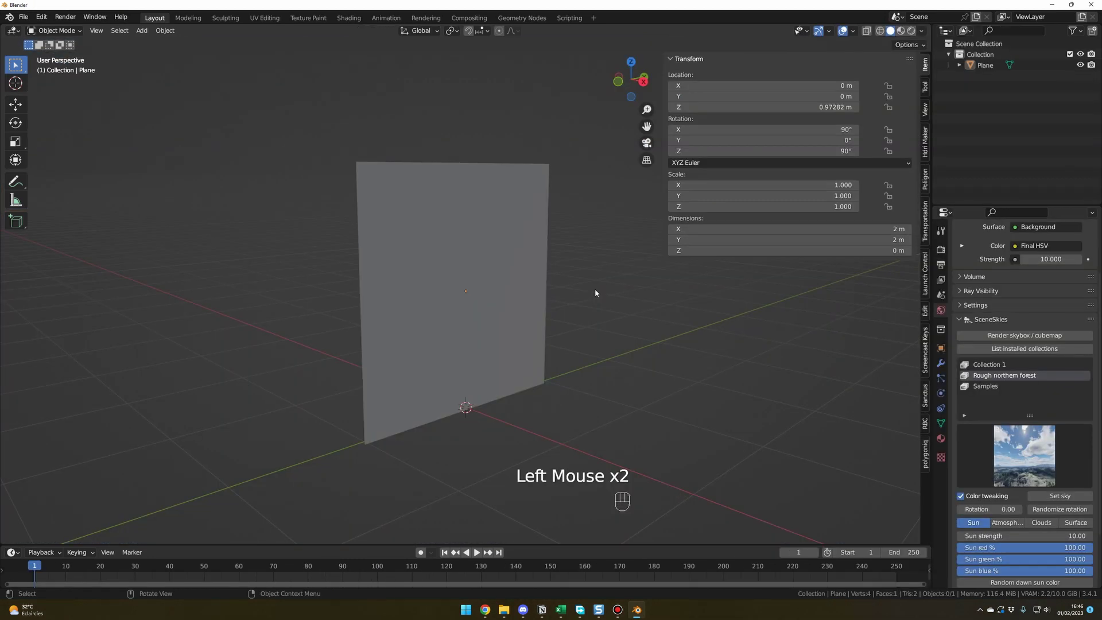
# Step: With the plane selected, set the Cycles feature set to Experimental
pyautogui.click(471, 224)
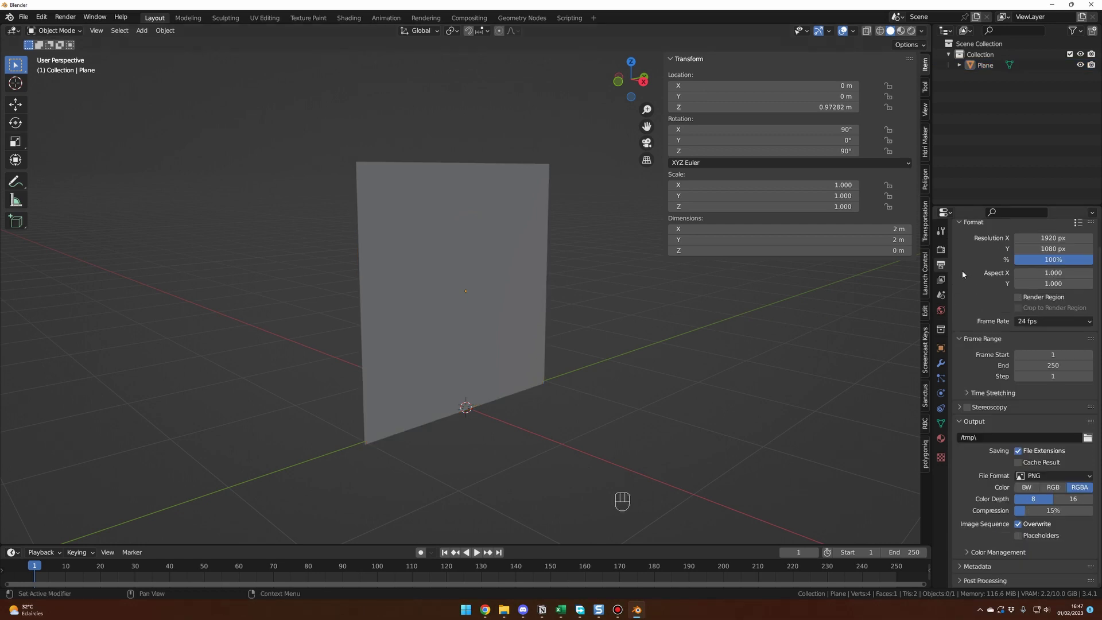
pyautogui.click(941, 249)
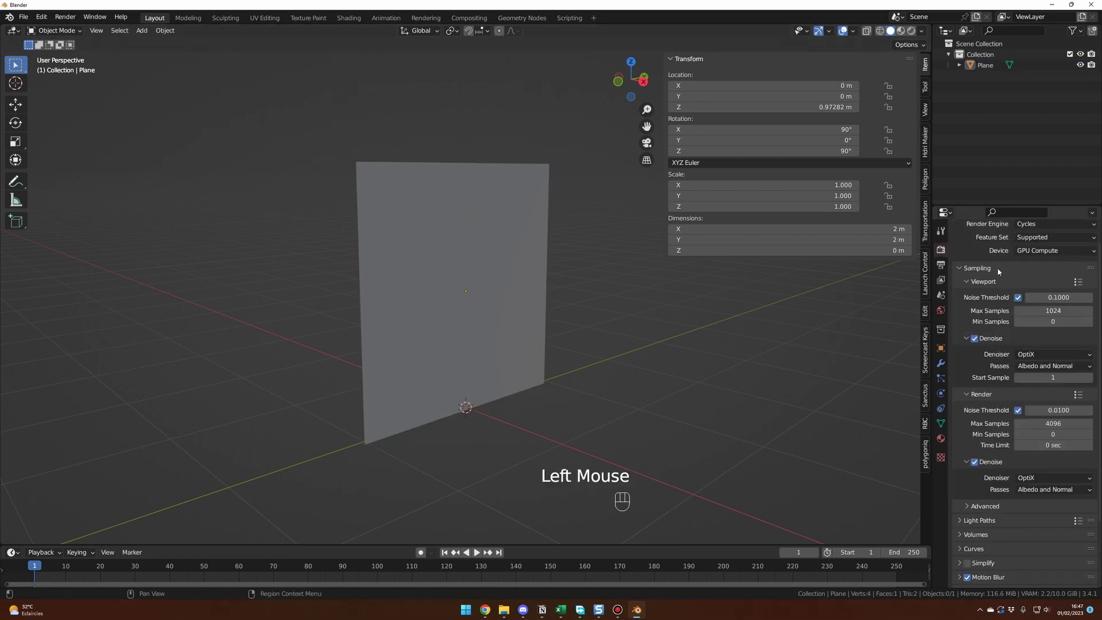
pyautogui.click(1041, 237)
pyautogui.click(1050, 262)
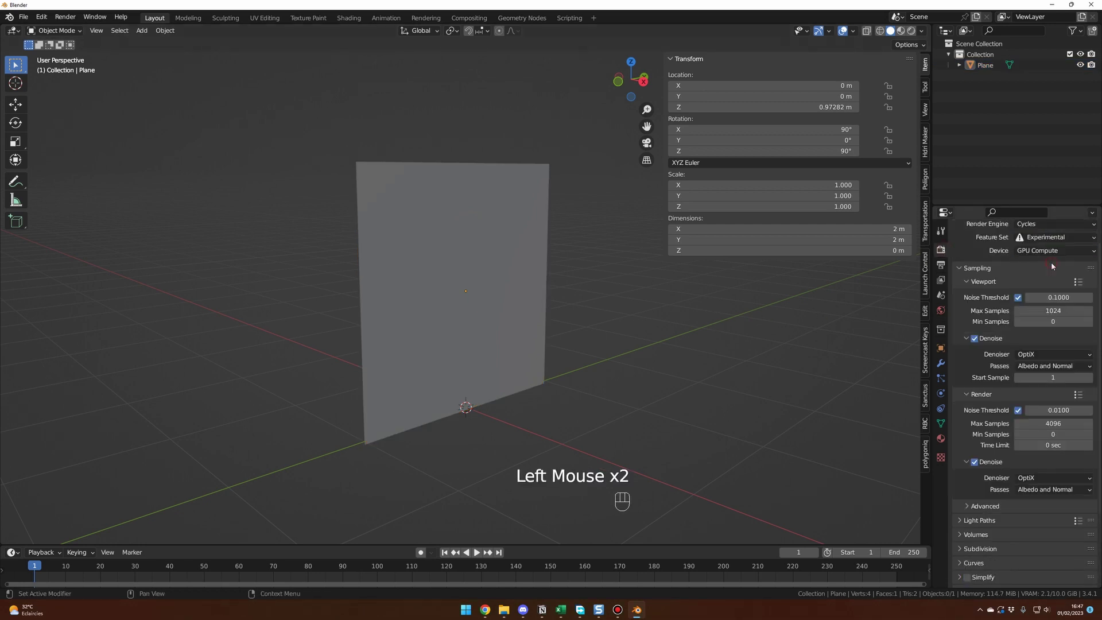
# Step: Give the plane a Simple Subdivision Surface modifier with Adaptive Subdivision enabled
pyautogui.click(519, 256)
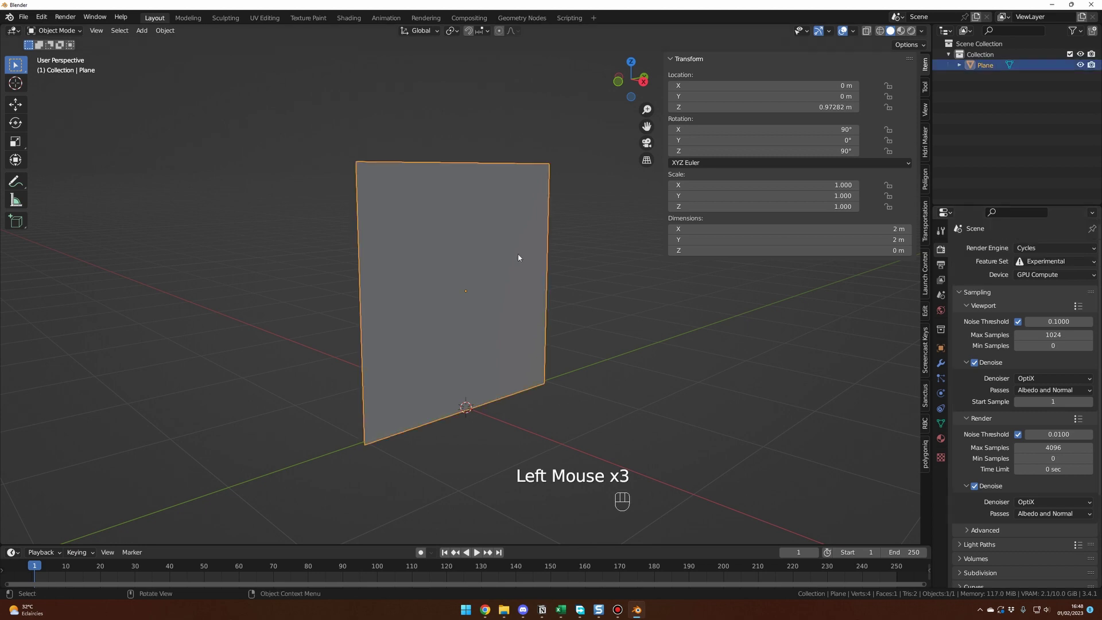
pyautogui.click(502, 250)
pyautogui.click(941, 363)
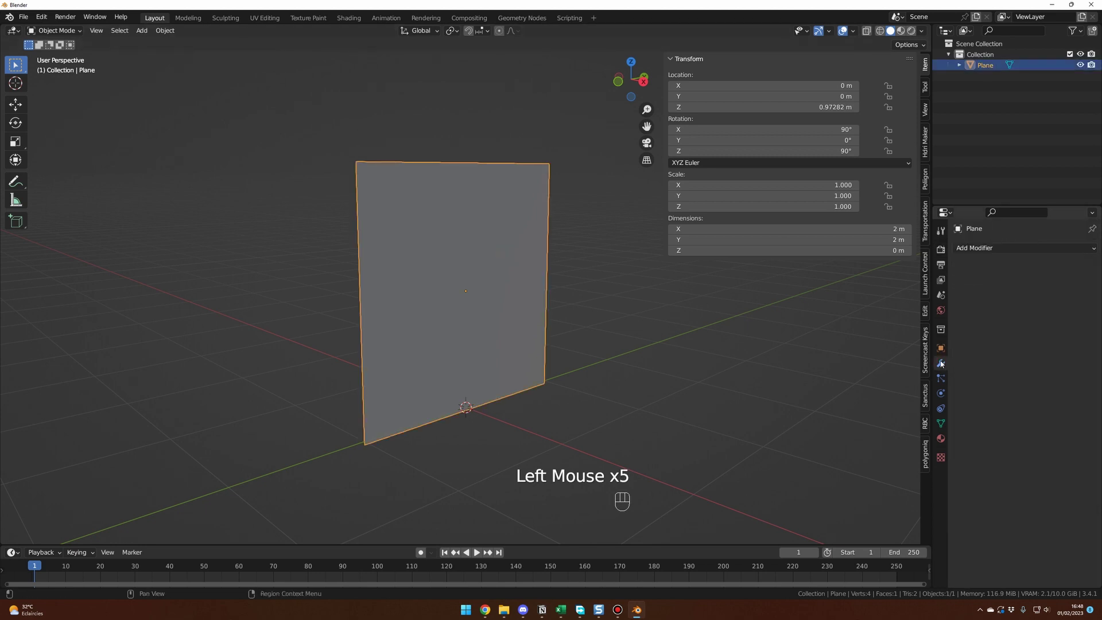
pyautogui.click(1005, 248)
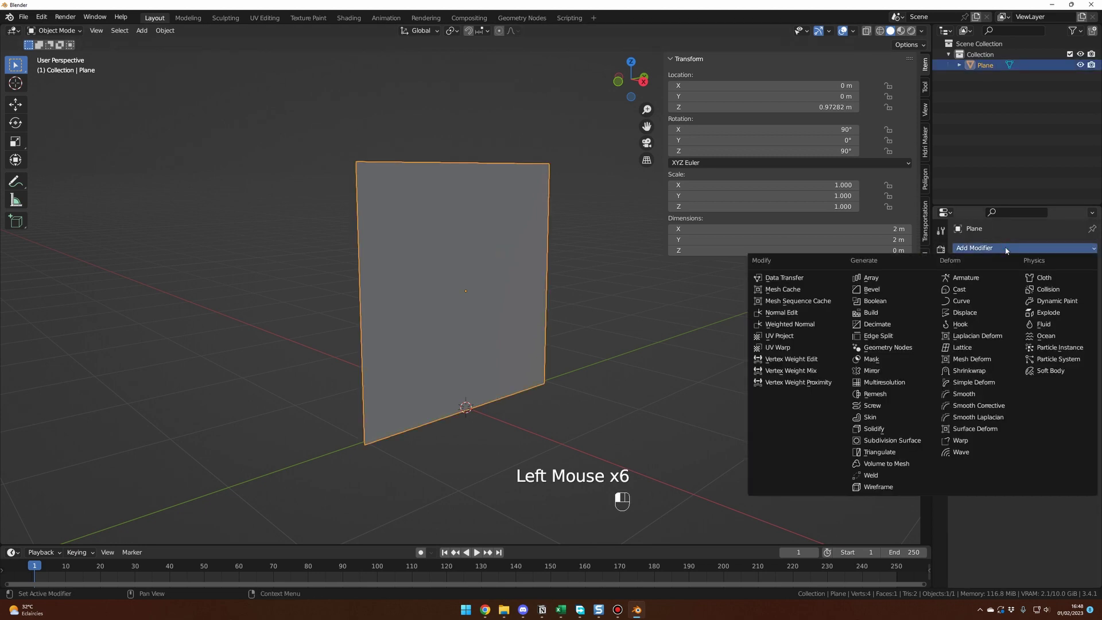
pyautogui.click(877, 442)
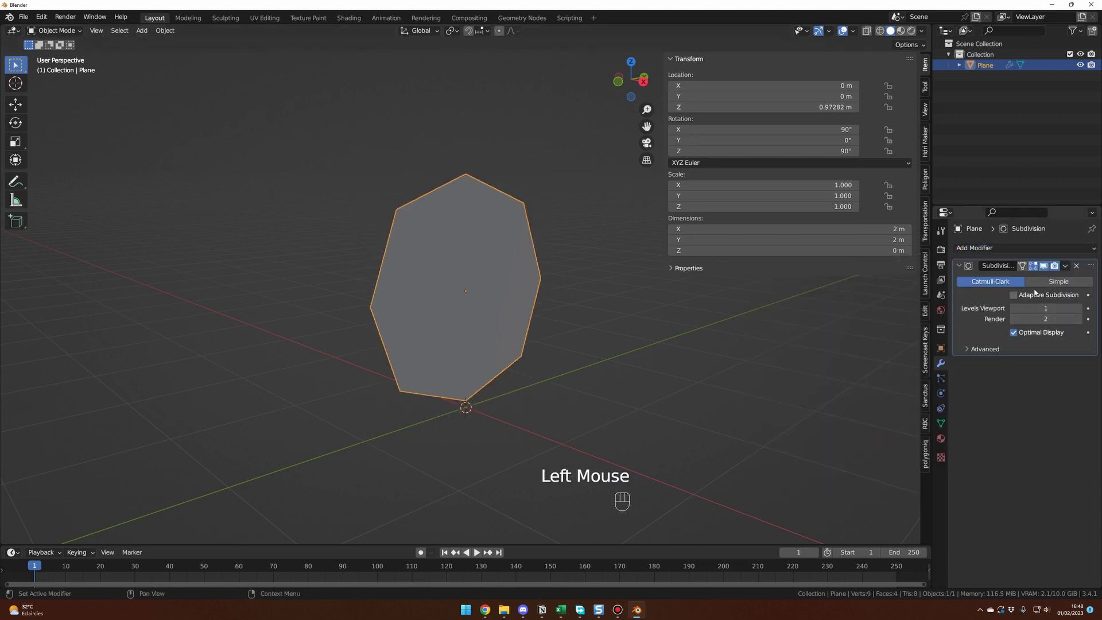
pyautogui.click(1035, 281)
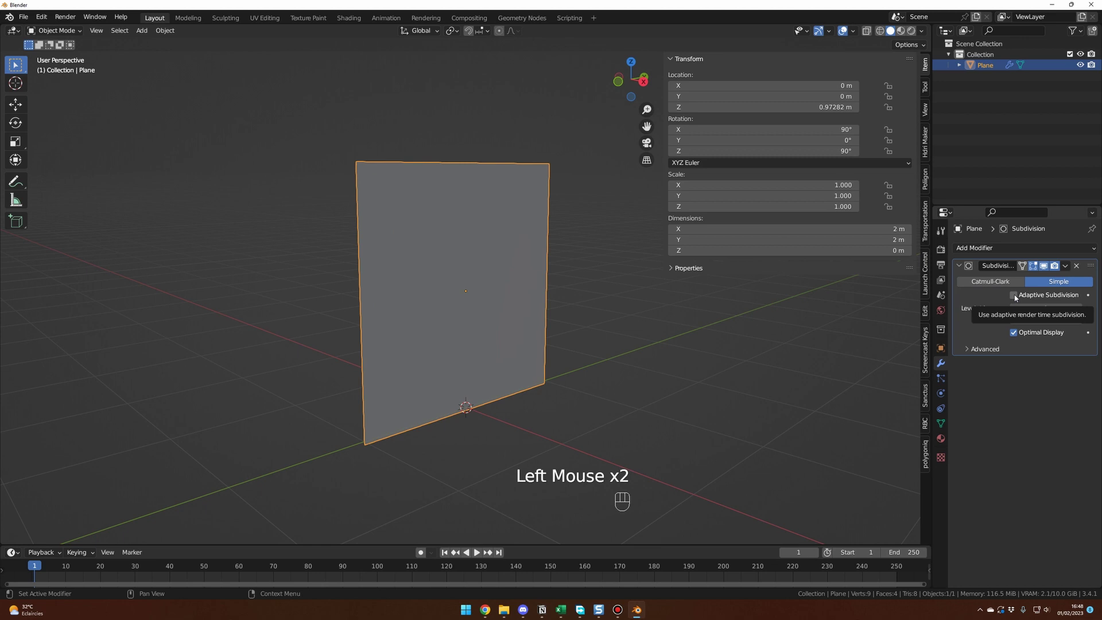
pyautogui.click(1014, 295)
# Step: Apply the Buildings > Old Brick material from the Sanctus library to the plane
pyautogui.click(925, 395)
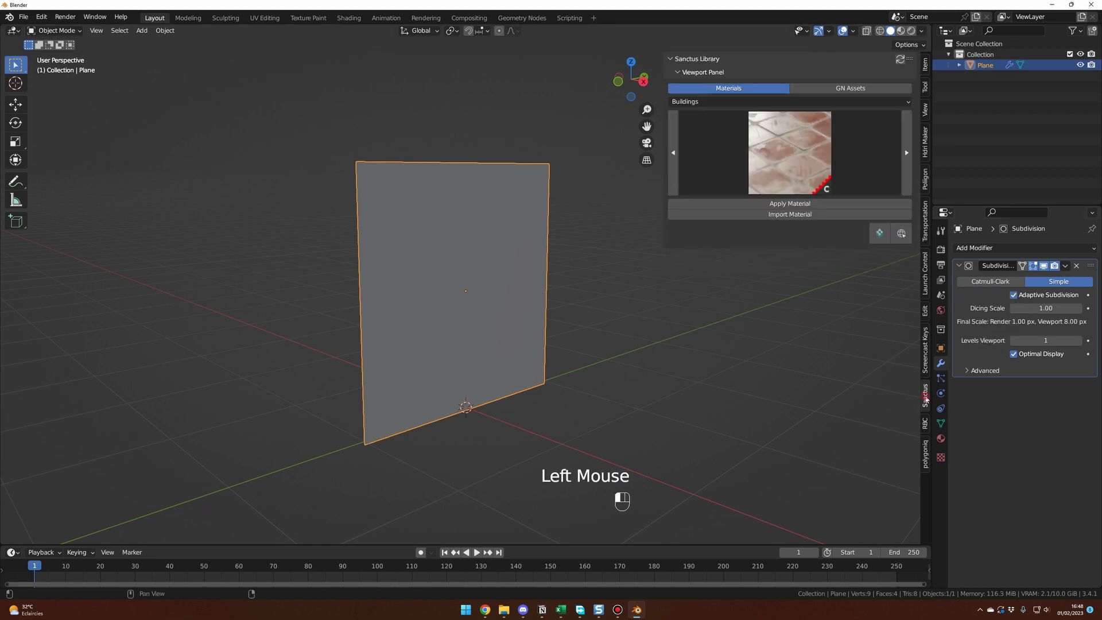
pyautogui.click(775, 142)
pyautogui.click(755, 103)
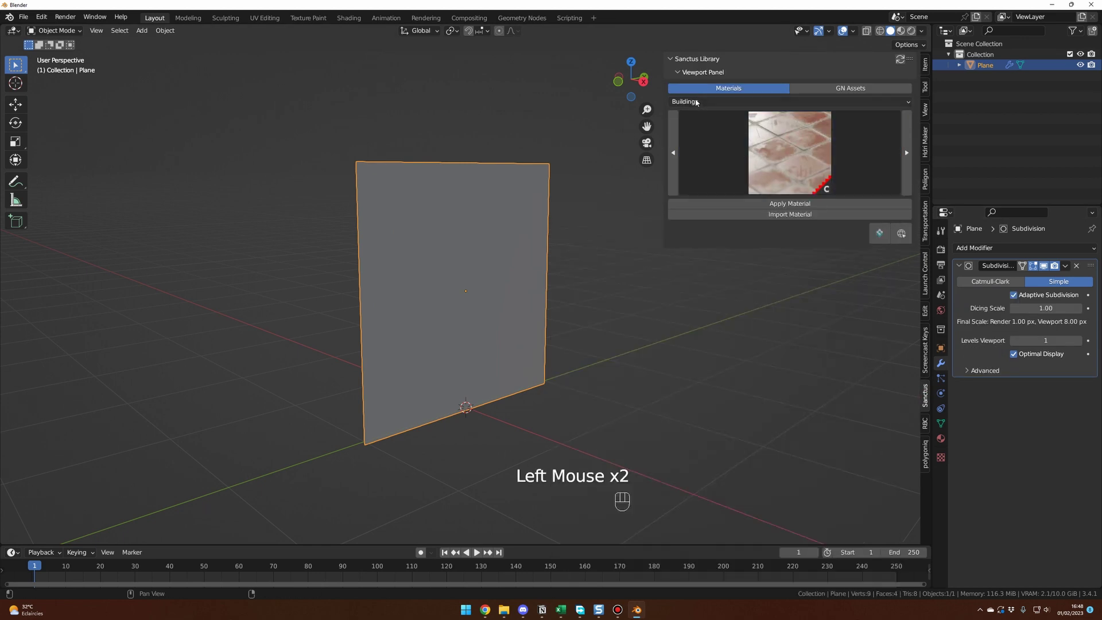
pyautogui.click(755, 102)
pyautogui.click(755, 114)
pyautogui.click(790, 138)
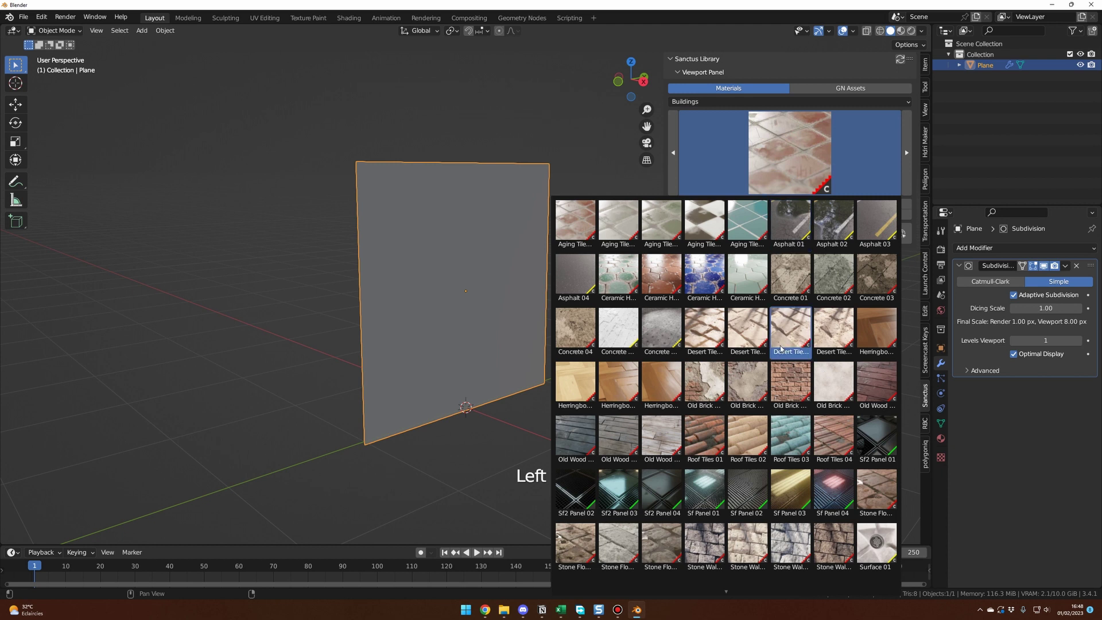
pyautogui.click(796, 383)
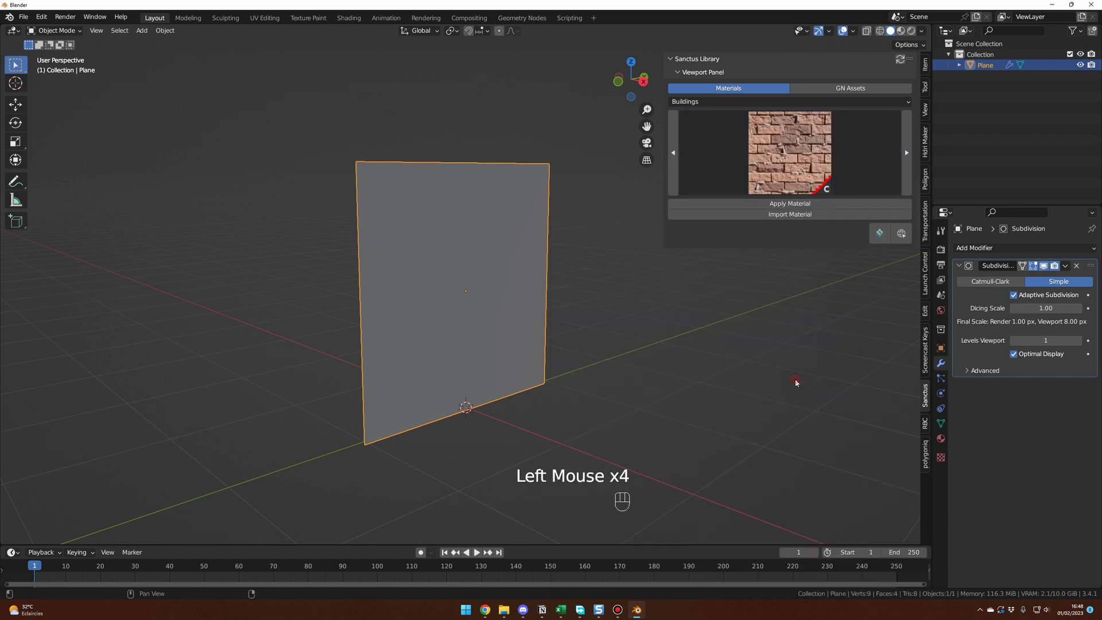
pyautogui.click(800, 205)
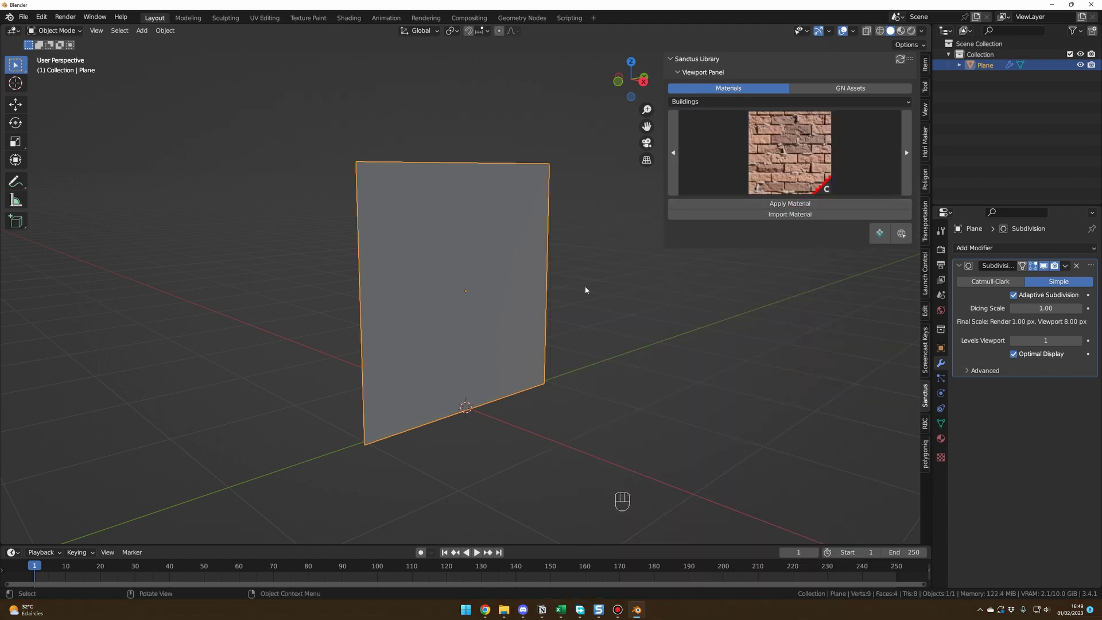
# Step: Switch to rendered shading and orbit so the displaced brick wall faces the view
pyautogui.click(911, 30)
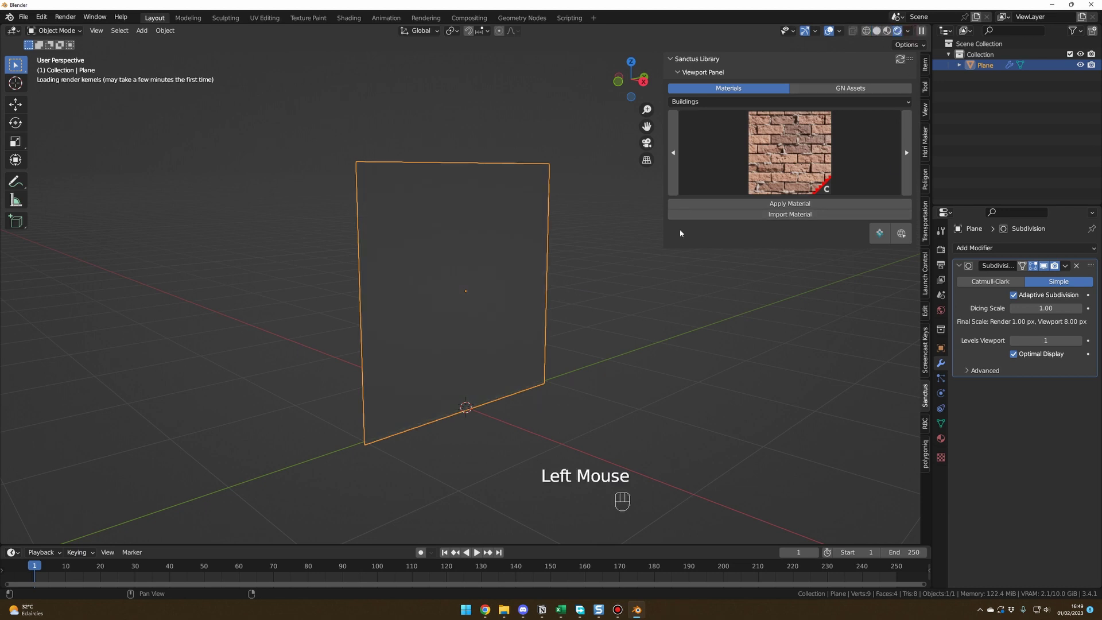
pyautogui.scroll(2, 545, 327)
pyautogui.moveTo(551, 321); pyautogui.dragTo(530, 333, button='middle')
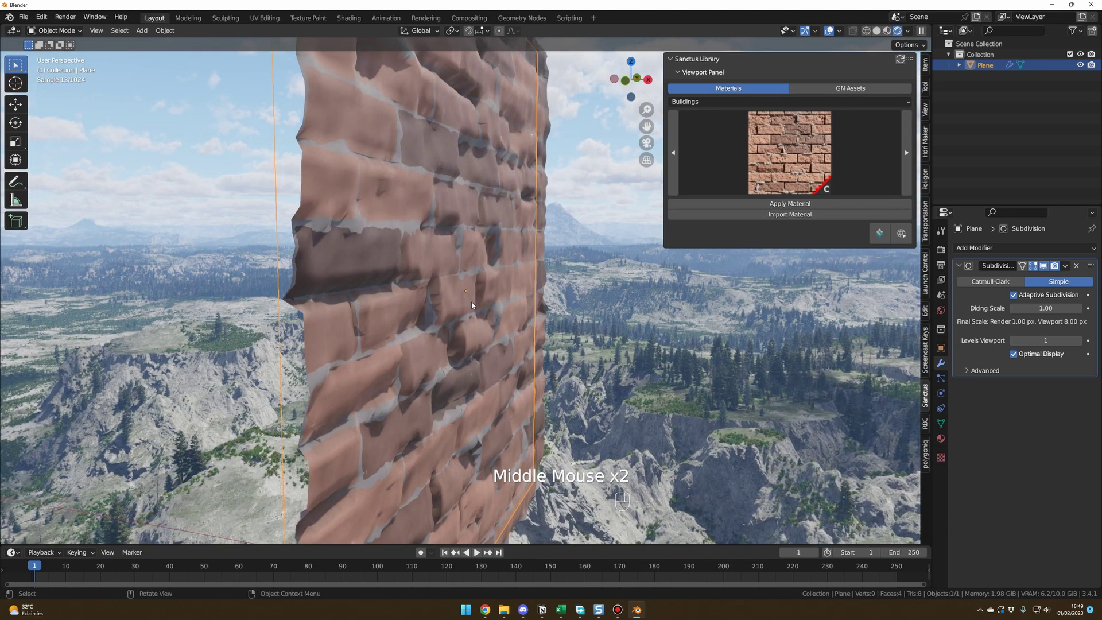
pyautogui.moveTo(475, 298); pyautogui.dragTo(503, 270, button='middle')
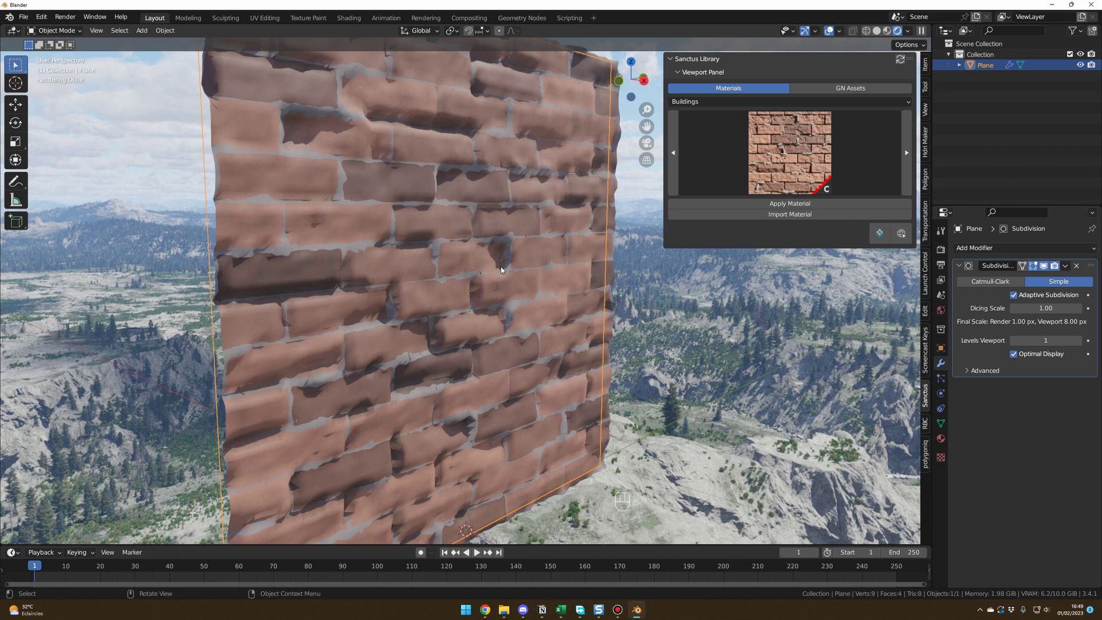
pyautogui.hotkey('shift', 'a')
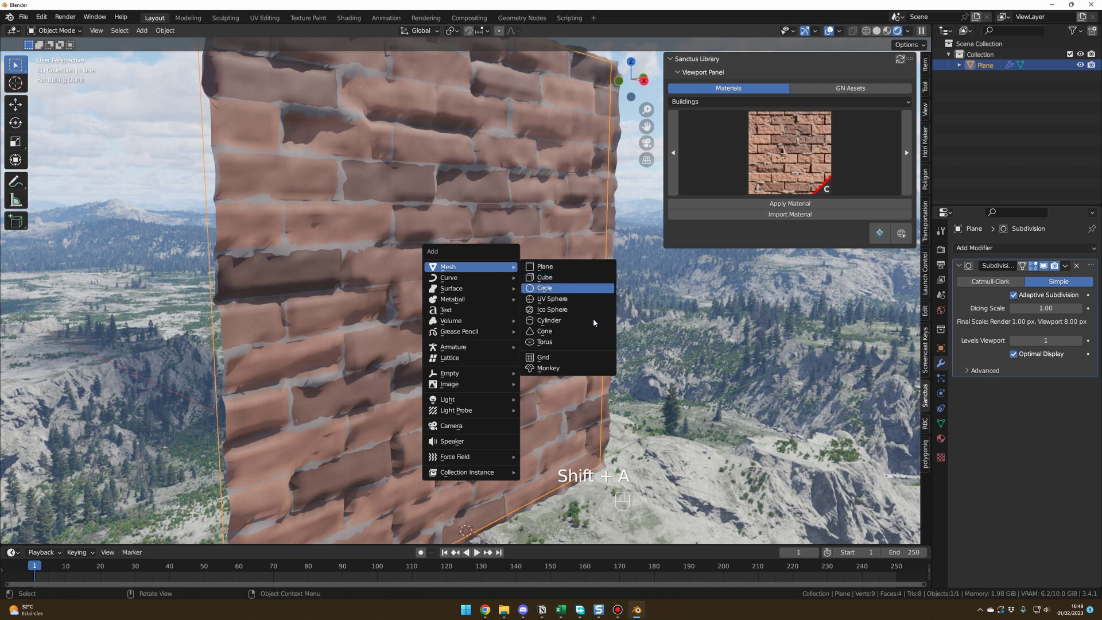
# Step: Add a camera framing the brick wall close-up, with depth of field at F-Stop 1.0
pyautogui.click(477, 426)
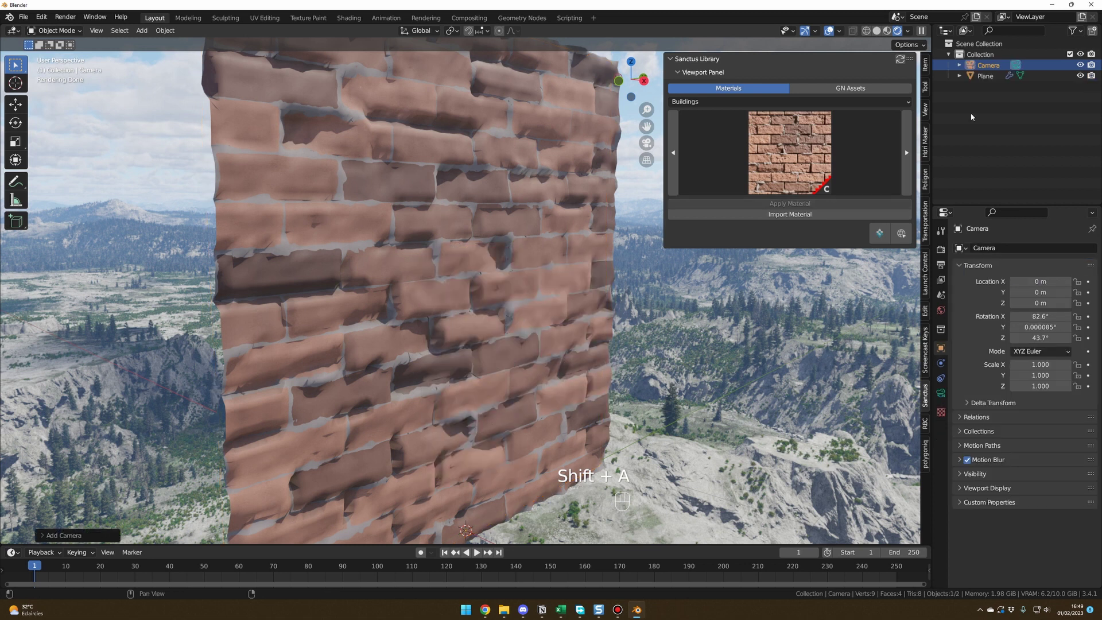
pyautogui.scroll(-3, 525, 292)
pyautogui.moveTo(525, 291); pyautogui.dragTo(536, 222, button='middle')
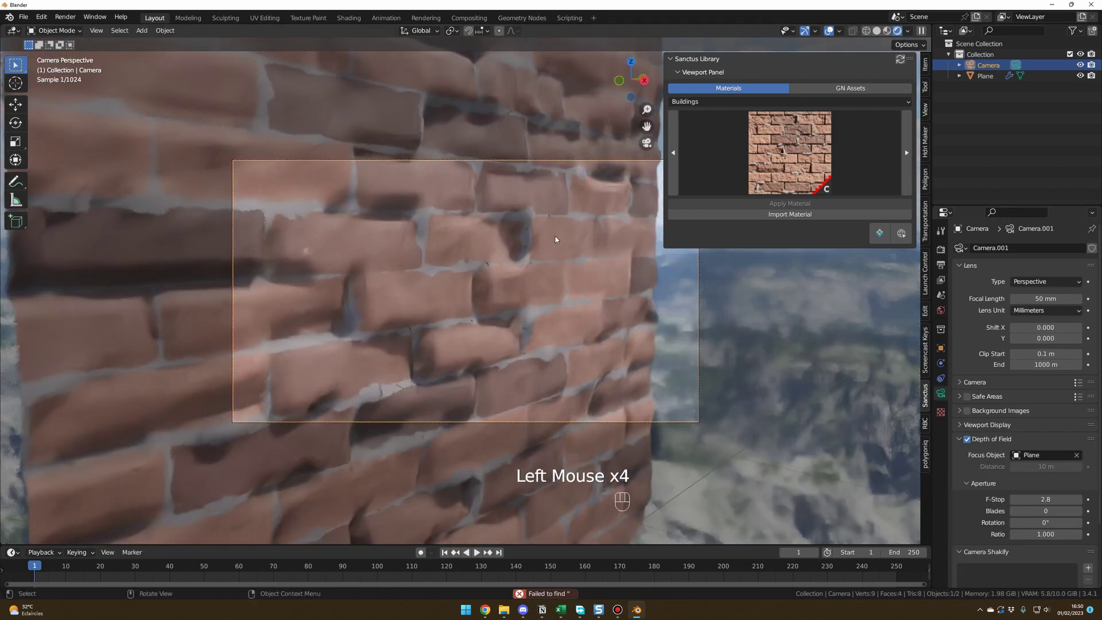
pyautogui.click(1039, 497)
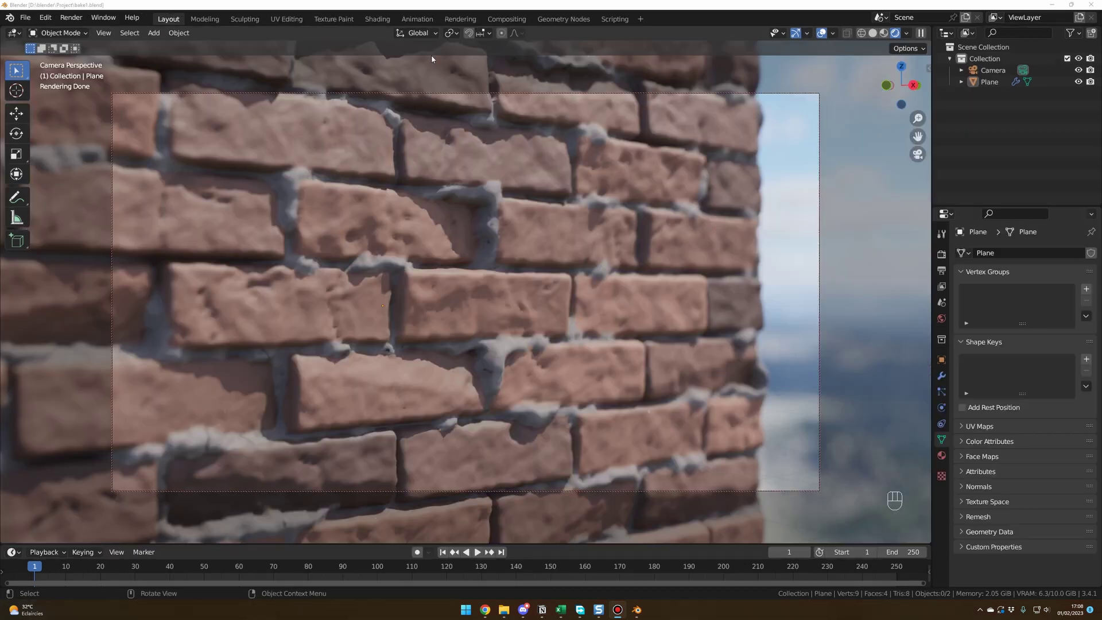
# Step: In the Shading workspace, set Old_Wall's Sanctus bake sockets to Color, Roughness and Height
pyautogui.click(377, 19)
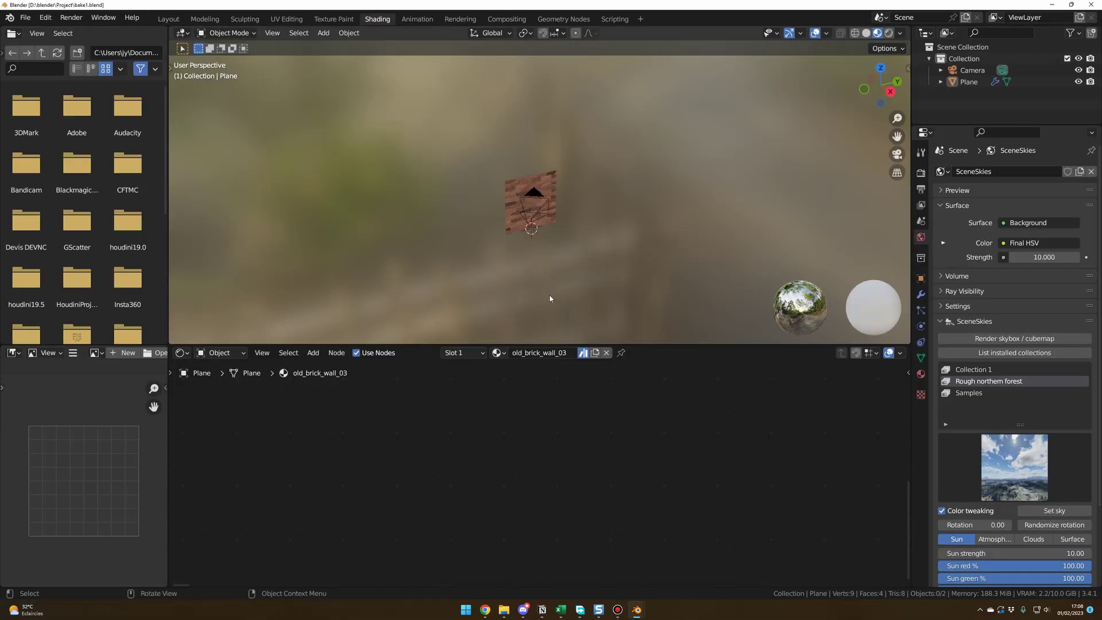
pyautogui.click(544, 189)
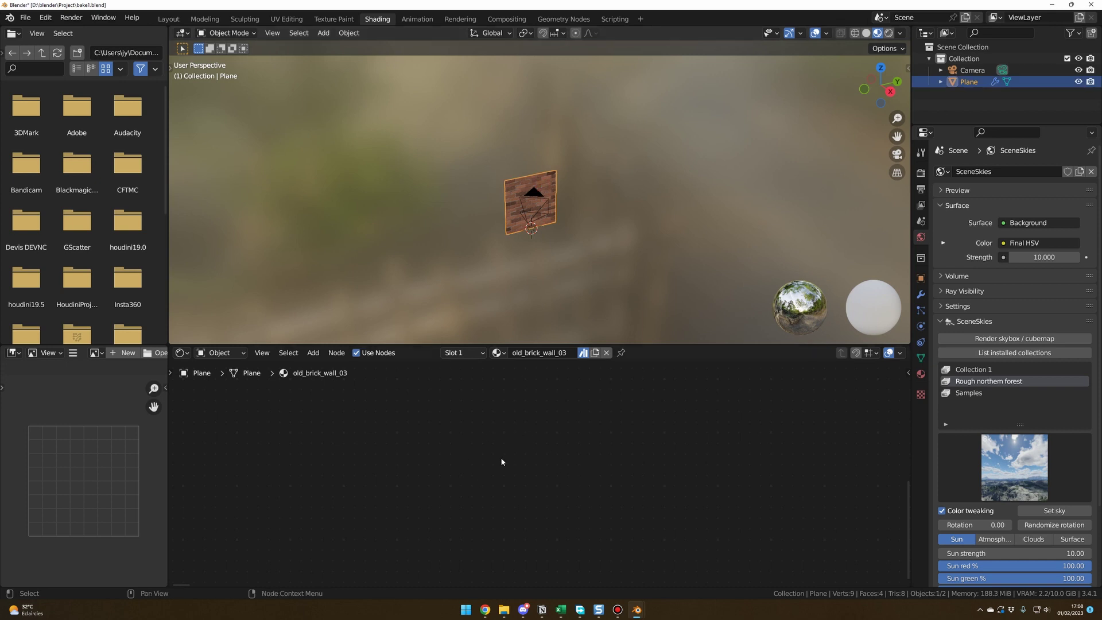
pyautogui.press('Home')
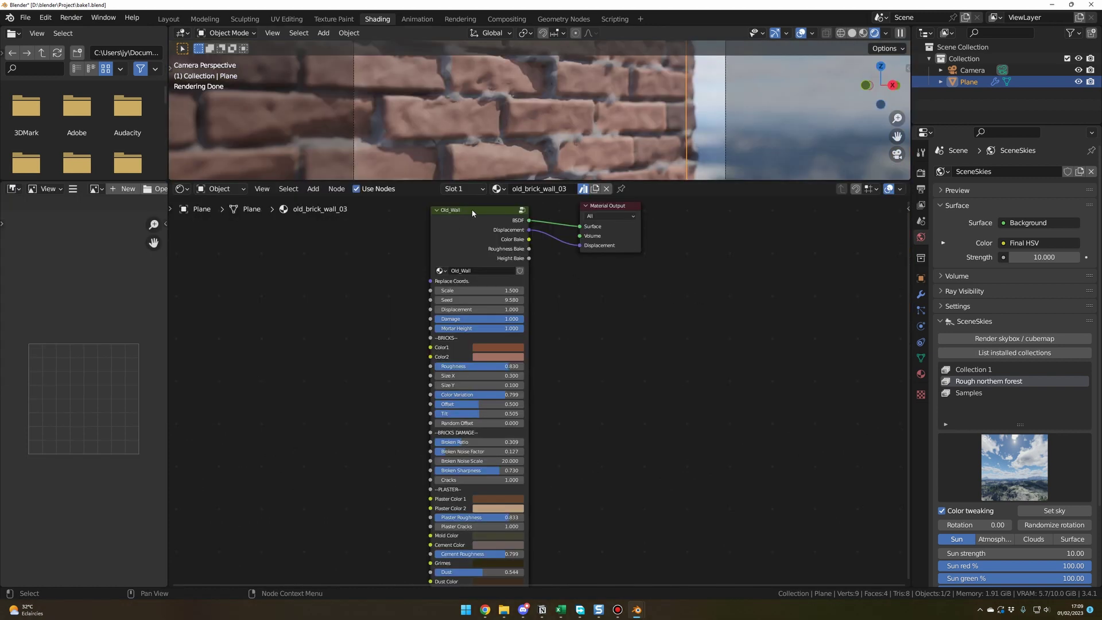
pyautogui.click(477, 209)
pyautogui.rightClick(478, 210)
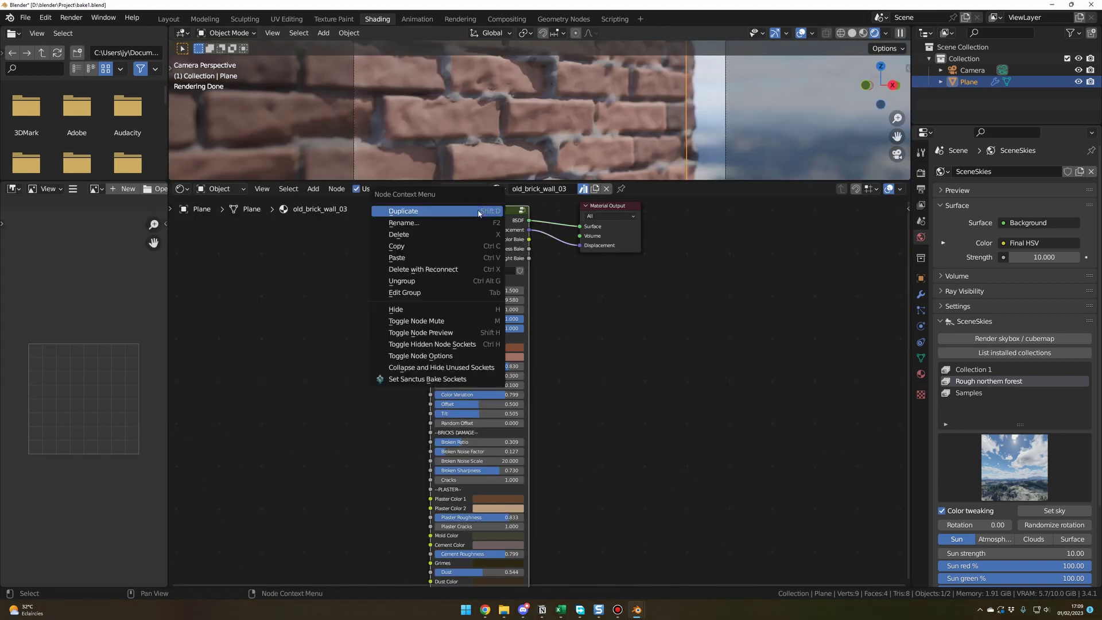
pyautogui.click(427, 380)
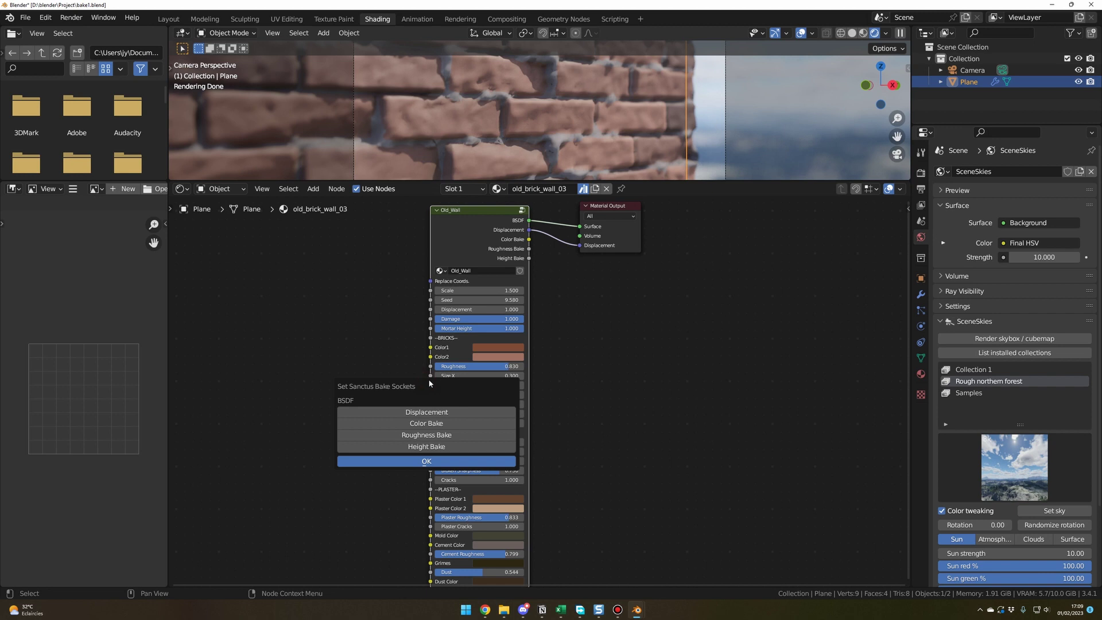
pyautogui.click(434, 435)
pyautogui.click(431, 448)
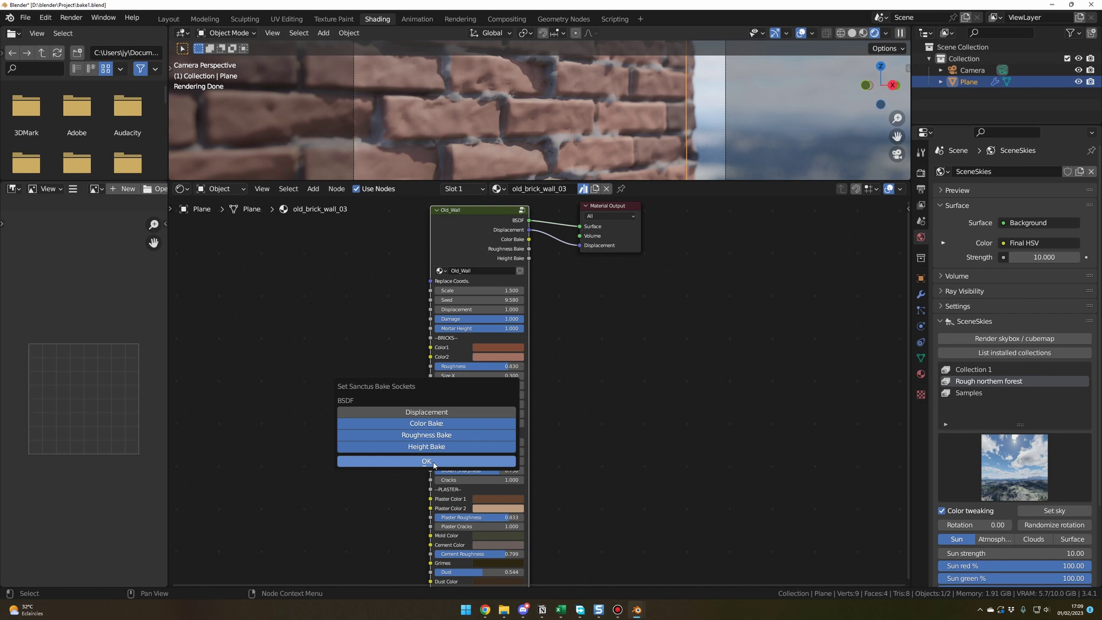
# Step: Bake Old_Wall's color, roughness and height at 2048 resolution from the Sanctus side panel
pyautogui.click(427, 462)
pyautogui.press('n')
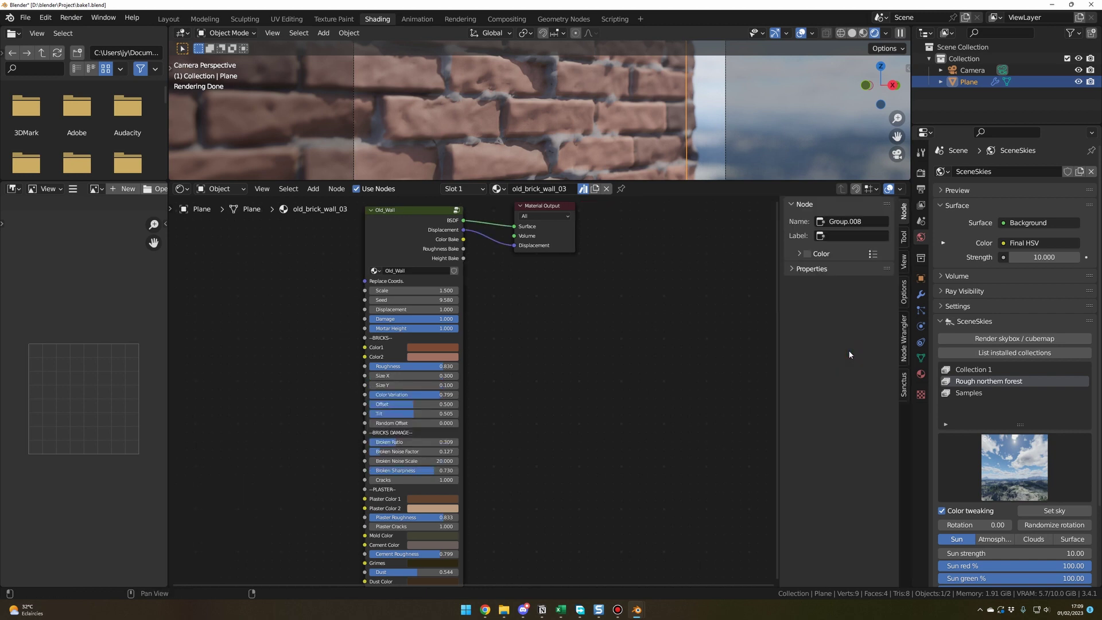
pyautogui.click(904, 386)
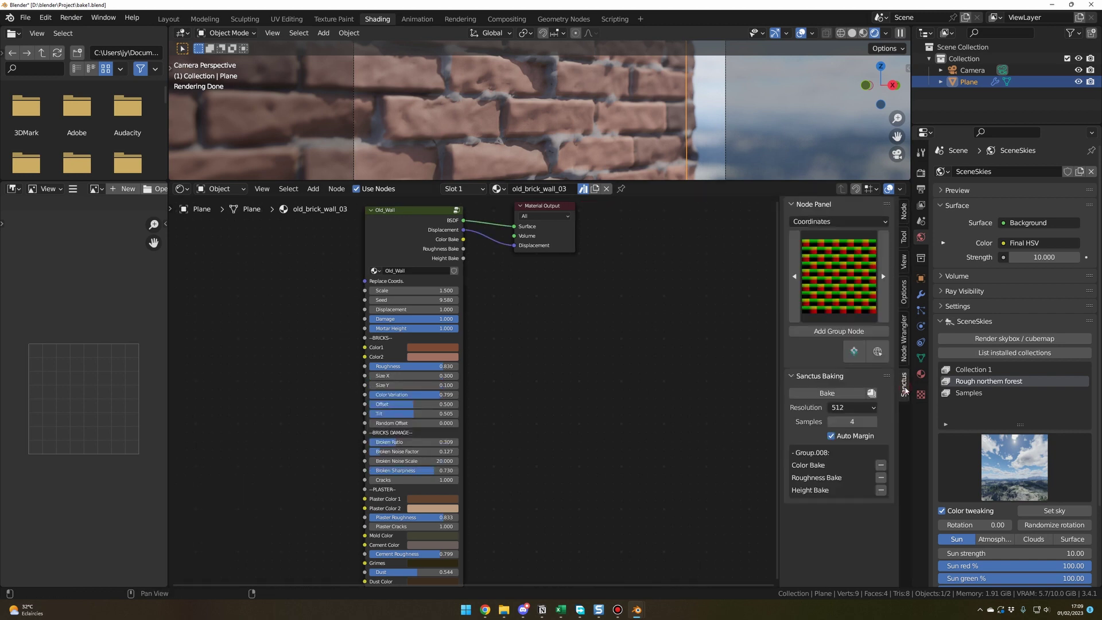
pyautogui.click(861, 408)
pyautogui.click(860, 446)
pyautogui.click(827, 393)
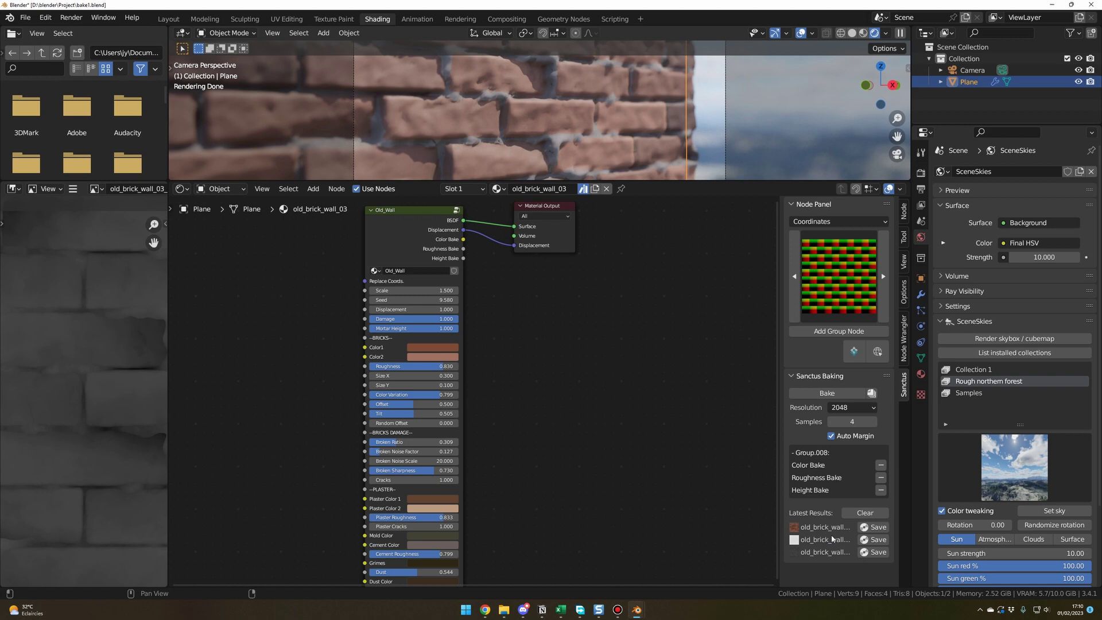
# Step: Save the Color, Roughness and Height bake images as EXR files in Documents\Video Files
pyautogui.click(872, 527)
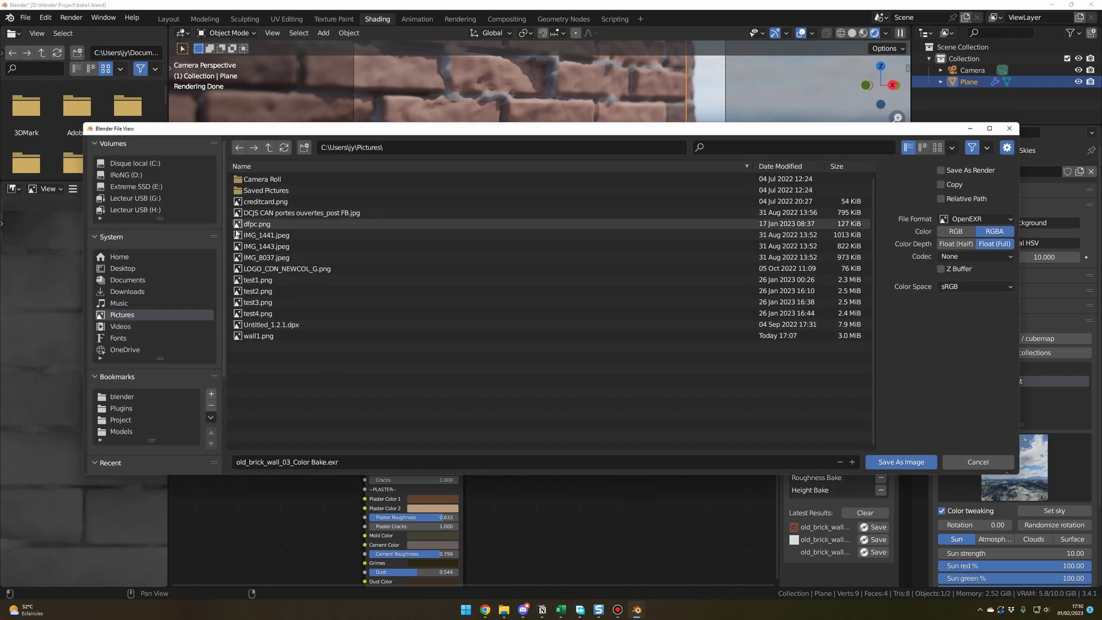
pyautogui.click(138, 291)
pyautogui.click(137, 280)
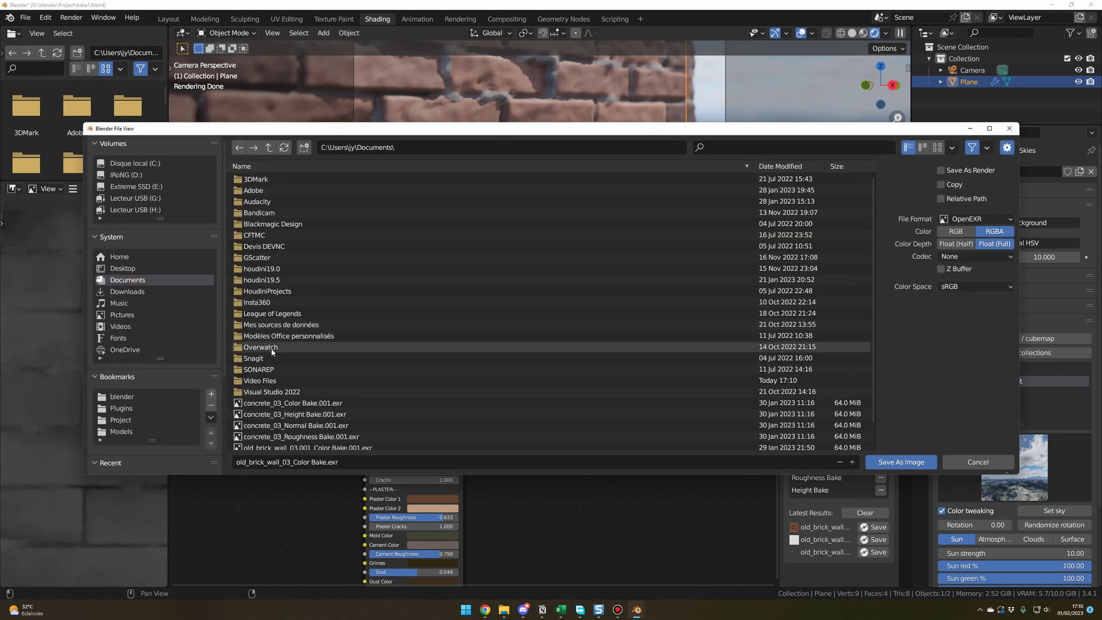
pyautogui.click(270, 380)
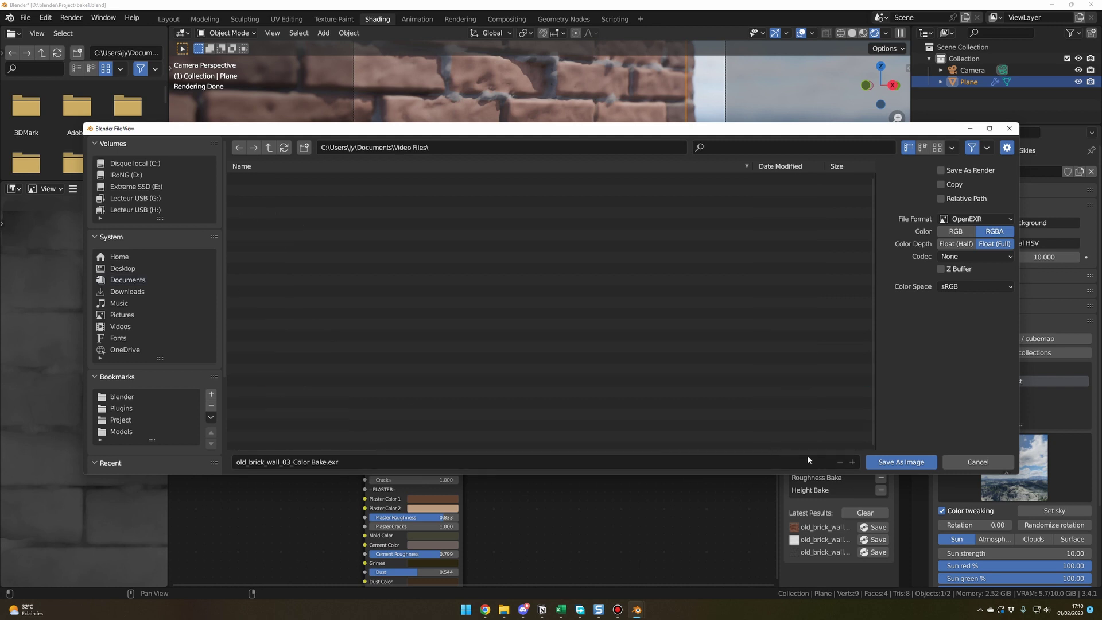
pyautogui.click(901, 462)
pyautogui.click(873, 540)
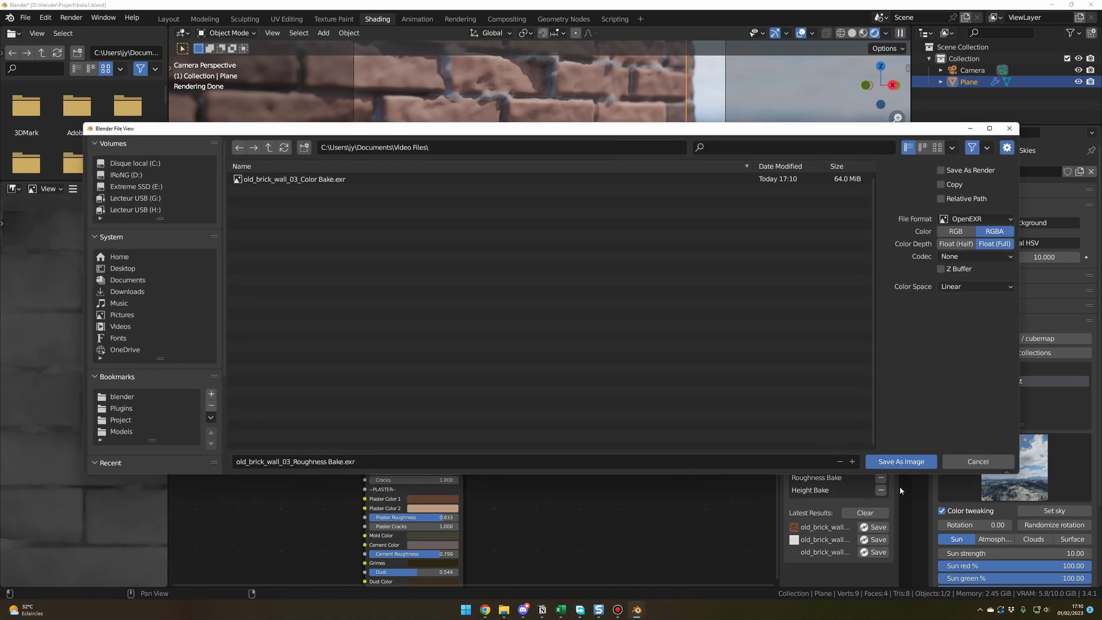
pyautogui.click(901, 462)
pyautogui.click(872, 552)
pyautogui.click(908, 461)
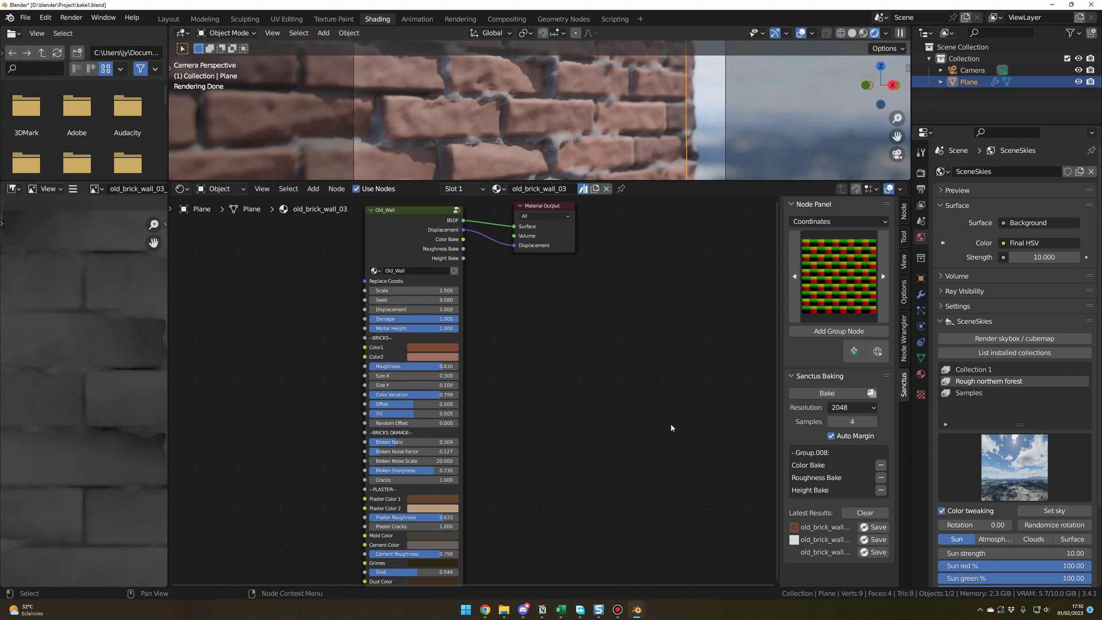
# Step: Search Blender's add-ons list in Preferences for 'wr'
pyautogui.click(45, 18)
pyautogui.click(86, 188)
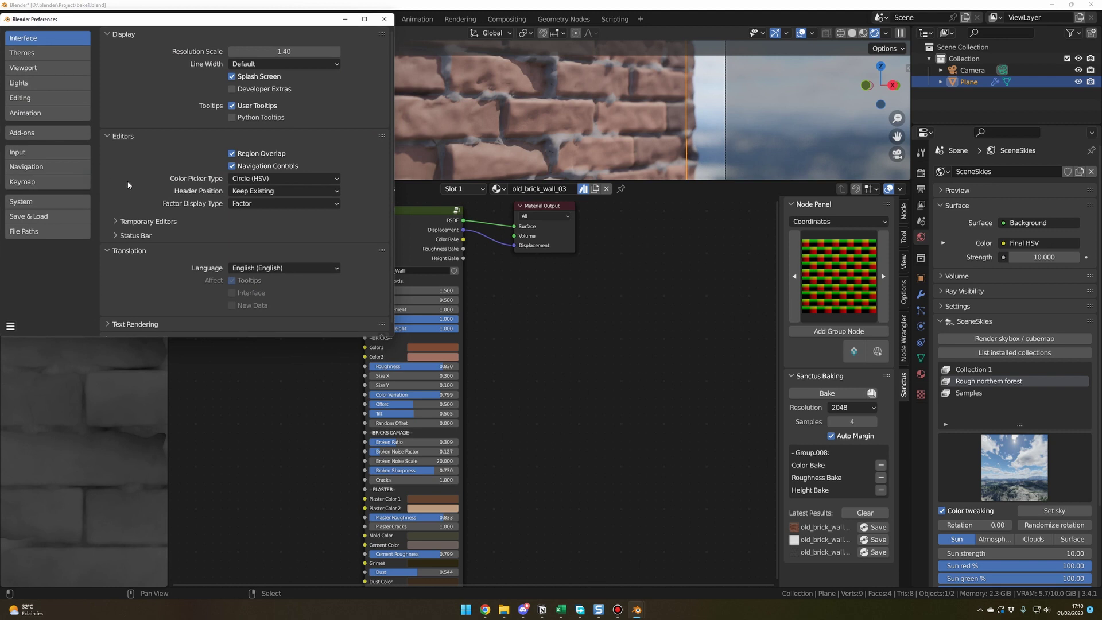
pyautogui.click(25, 133)
pyautogui.click(335, 50)
pyautogui.write('wr')
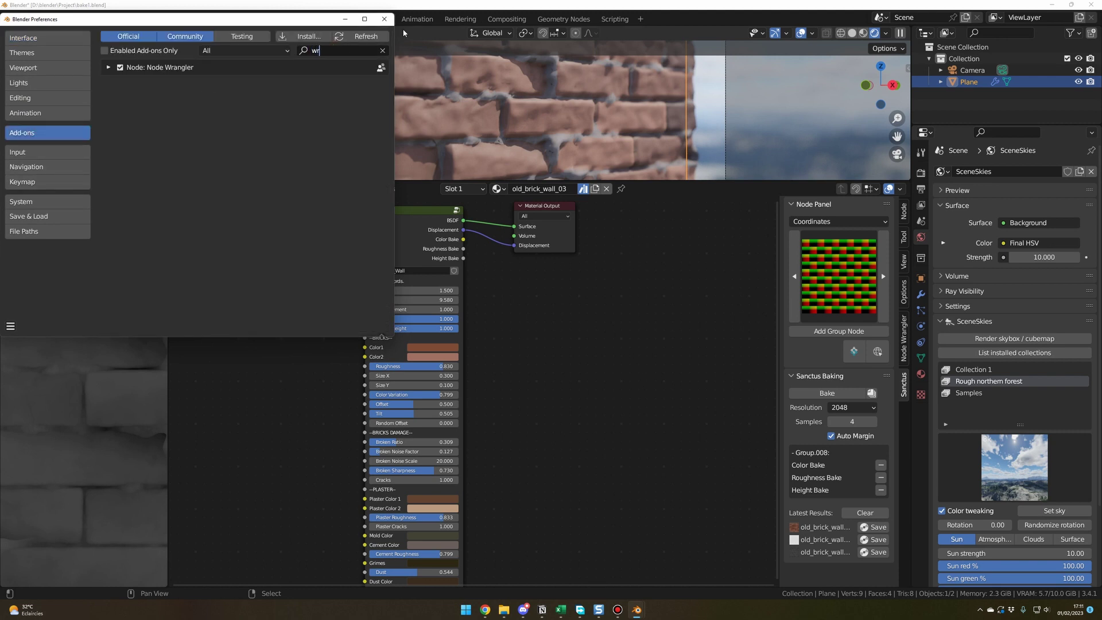
# Step: Disconnect Old_Wall from Material Output and move it aside to clear space
pyautogui.moveTo(410, 206); pyautogui.dragTo(323, 226)
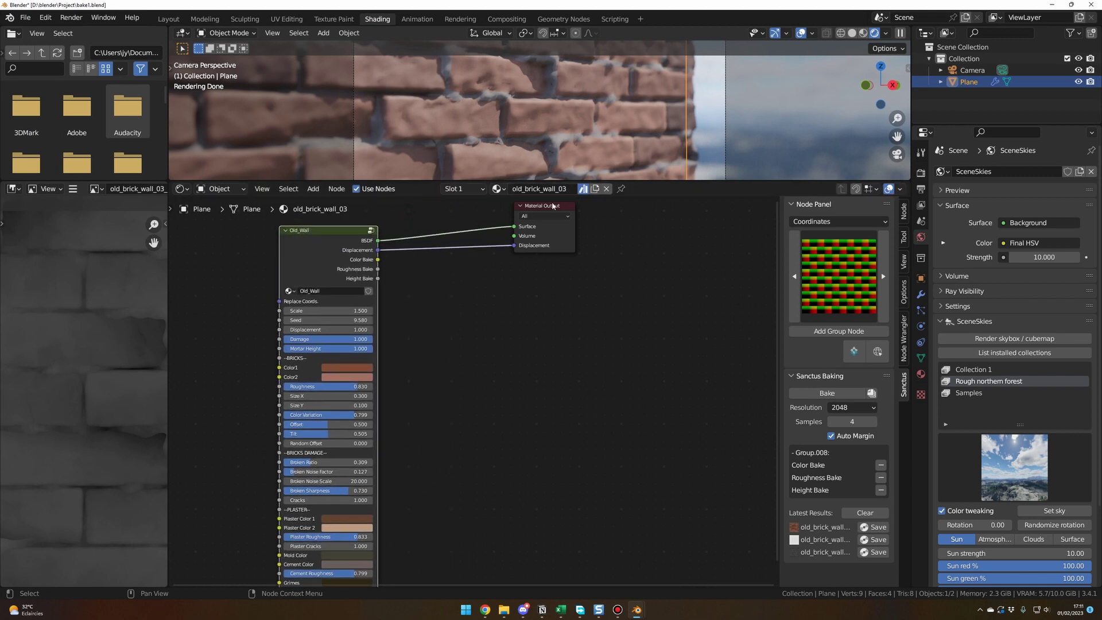
pyautogui.moveTo(542, 205); pyautogui.dragTo(562, 258)
pyautogui.click(331, 229)
pyautogui.press('g')
pyautogui.click(799, 290)
pyautogui.moveTo(627, 219); pyautogui.dragTo(559, 245)
pyautogui.click(418, 320)
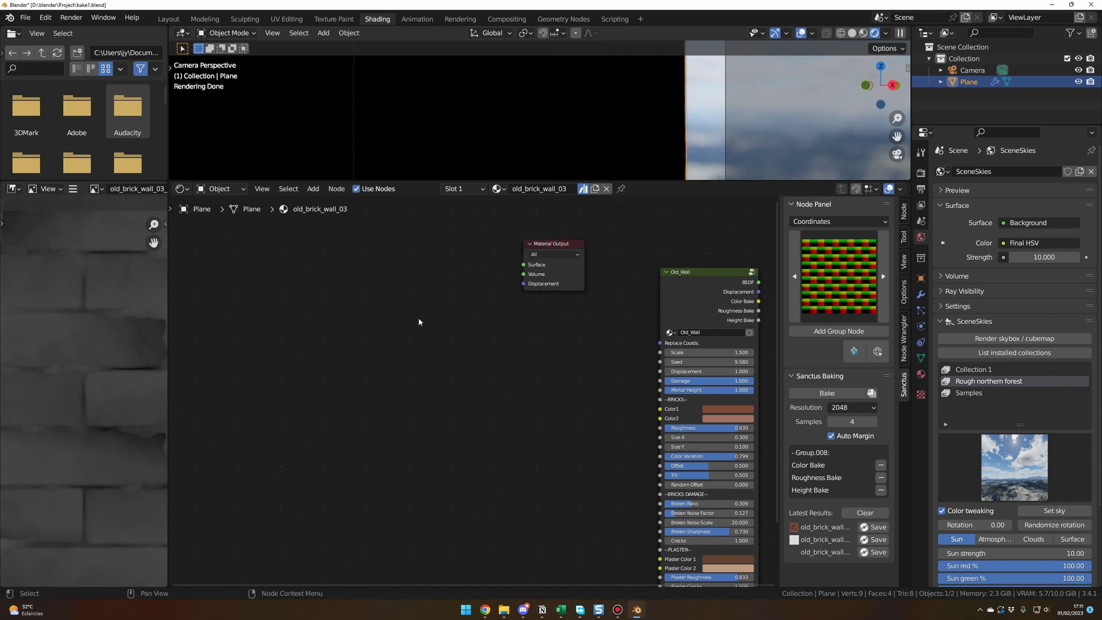
# Step: Add a Principled BSDF node and place it beside Material Output
pyautogui.hotkey('shift', 'a')
pyautogui.click(423, 314)
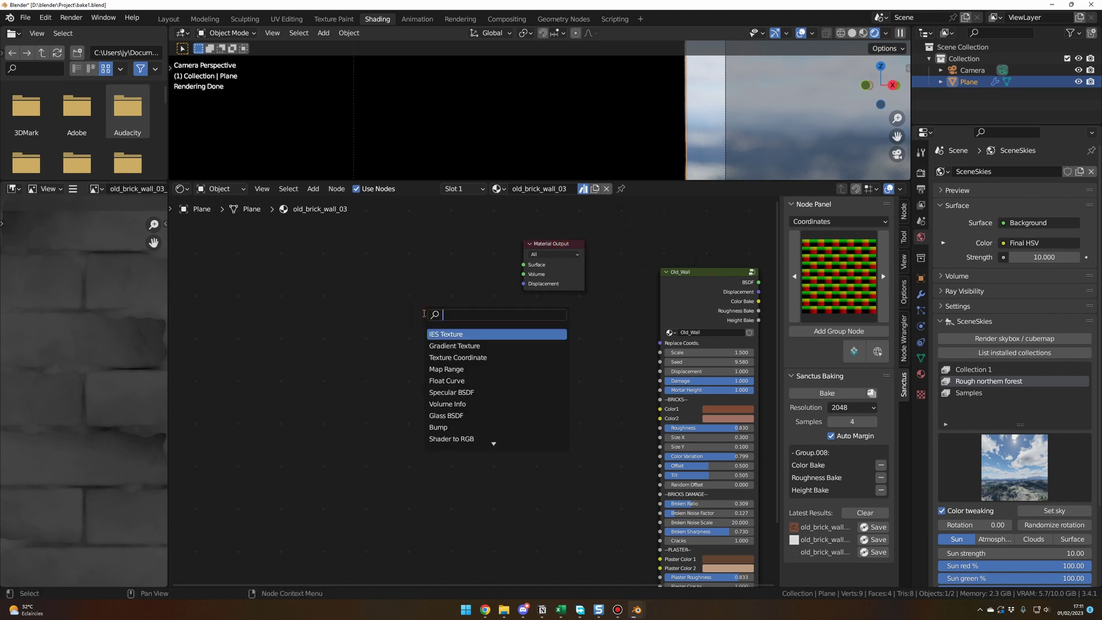
pyautogui.write('princ')
pyautogui.press('Return')
pyautogui.click(344, 276)
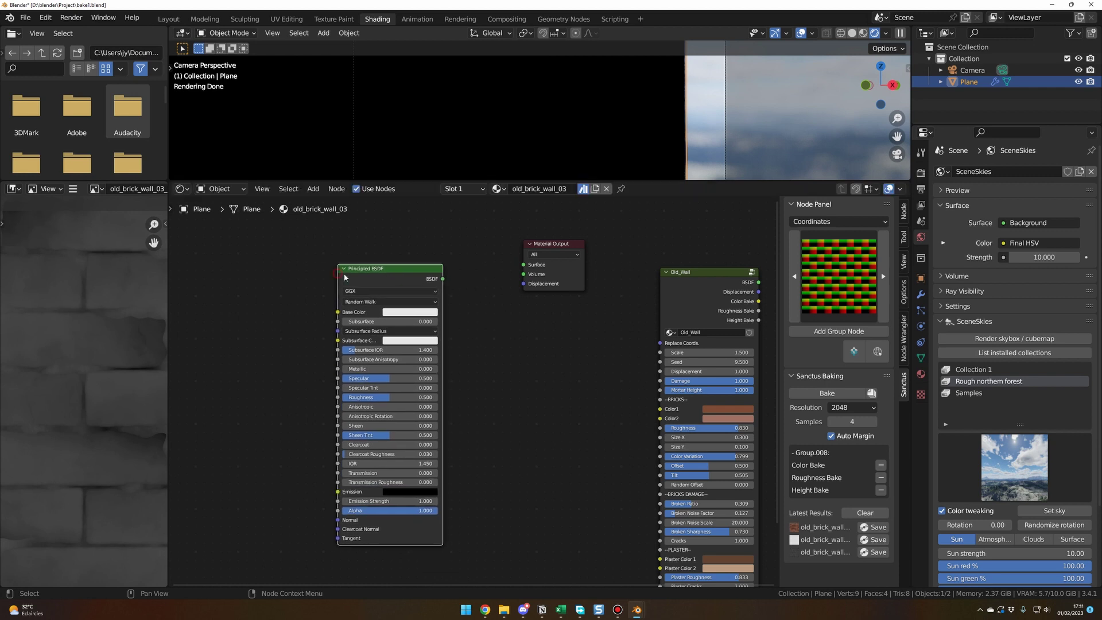
pyautogui.moveTo(393, 268); pyautogui.dragTo(421, 254)
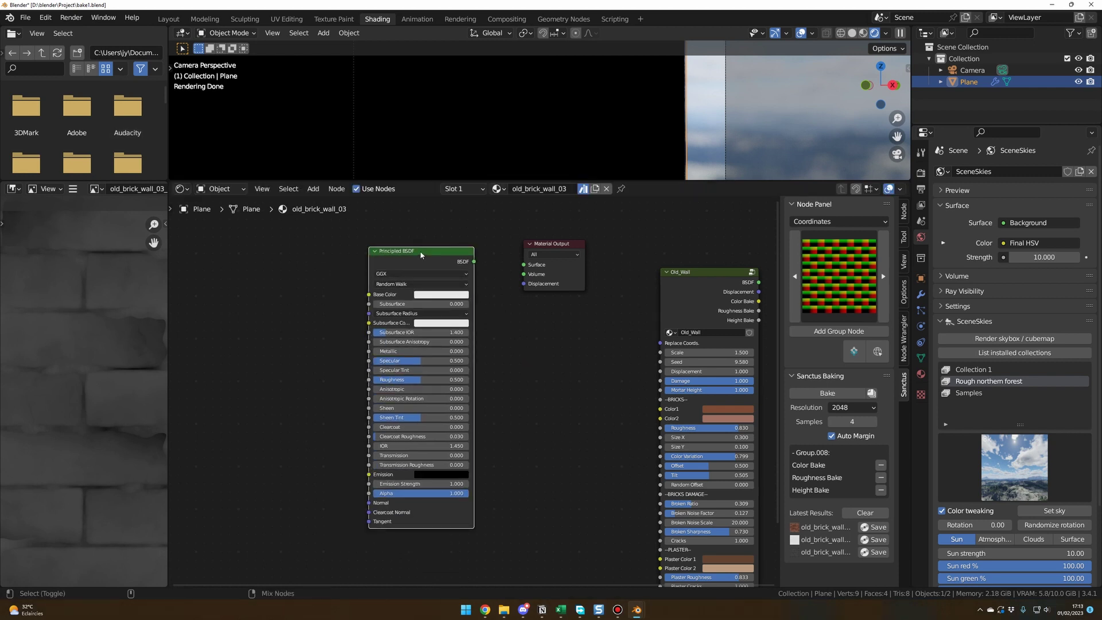
# Step: Load the three baked .exr files from Video Files as textures on the Principled BSDF
pyautogui.hotkey('ctrl', 'shift', 't')
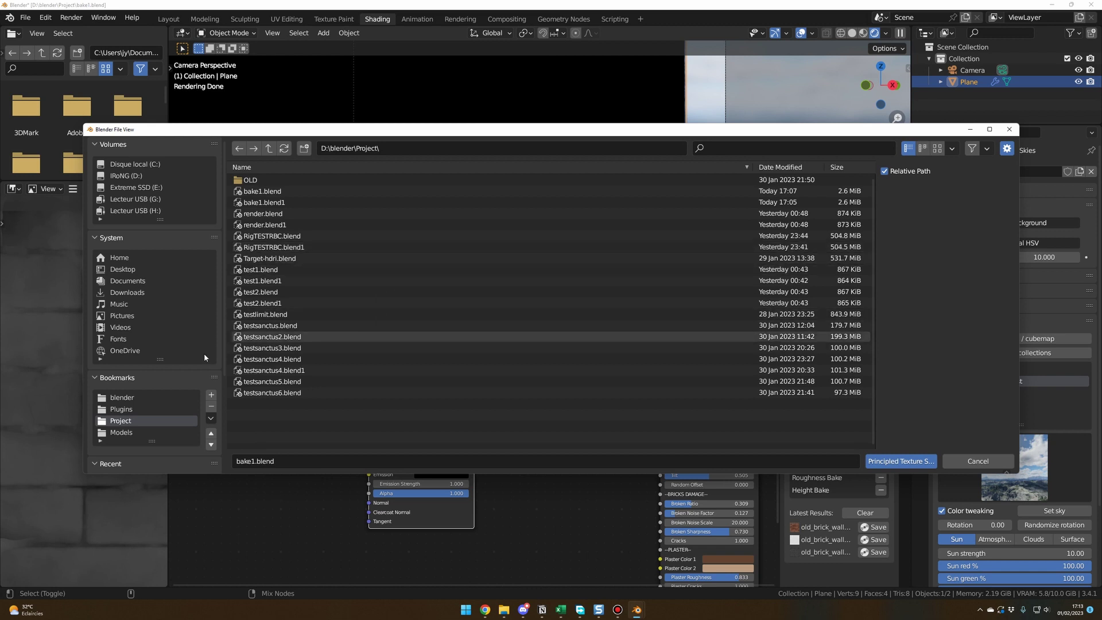
pyautogui.click(127, 280)
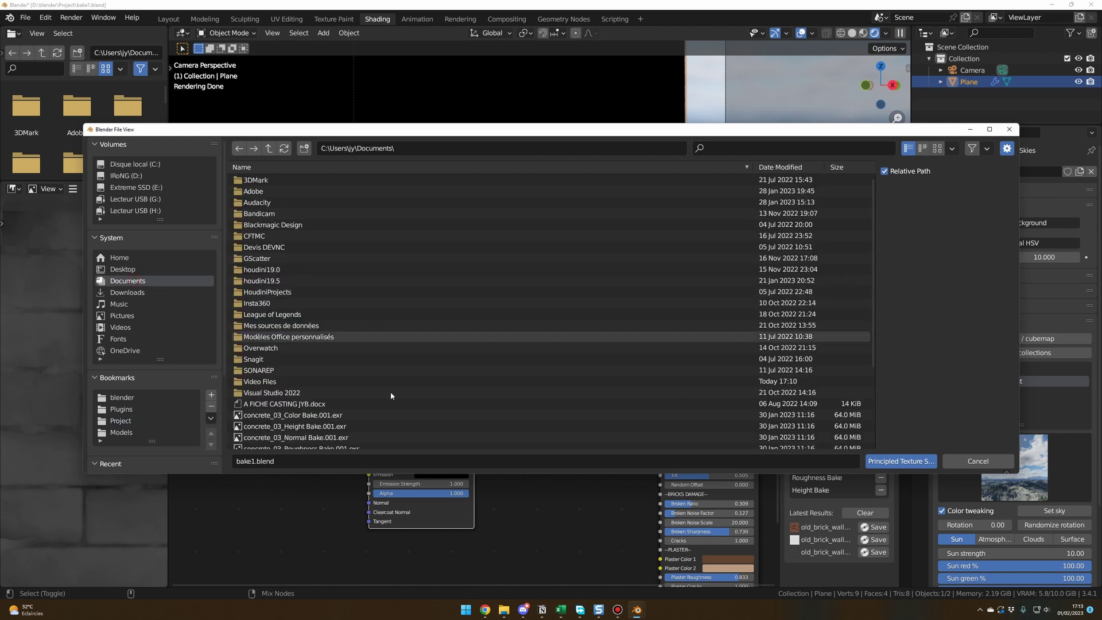
pyautogui.click(393, 393)
pyautogui.moveTo(313, 250); pyautogui.dragTo(276, 183)
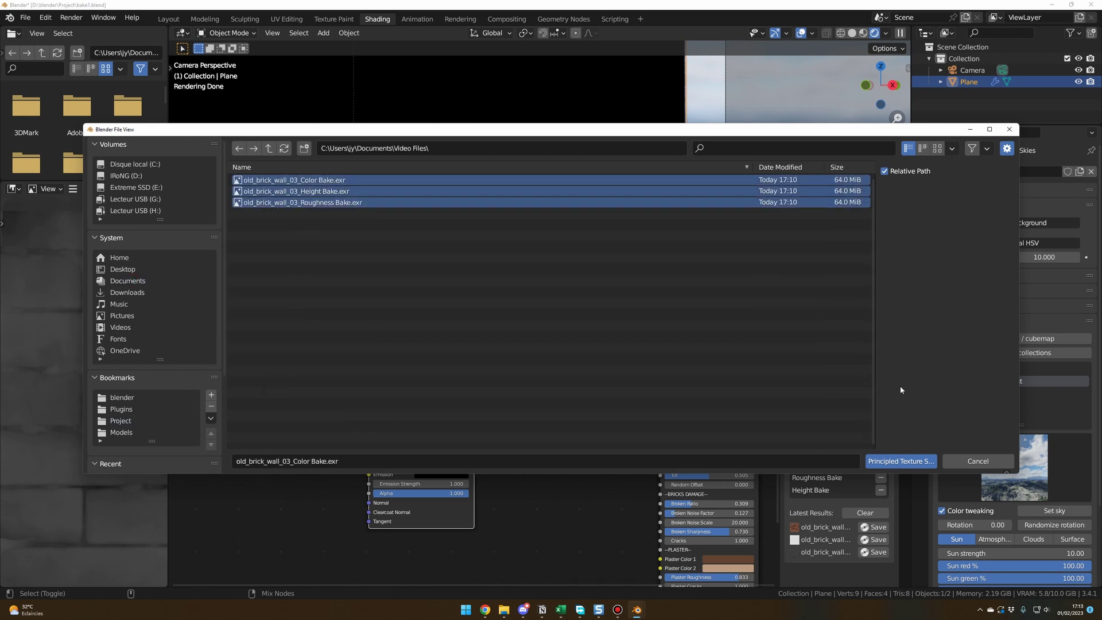
pyautogui.click(902, 461)
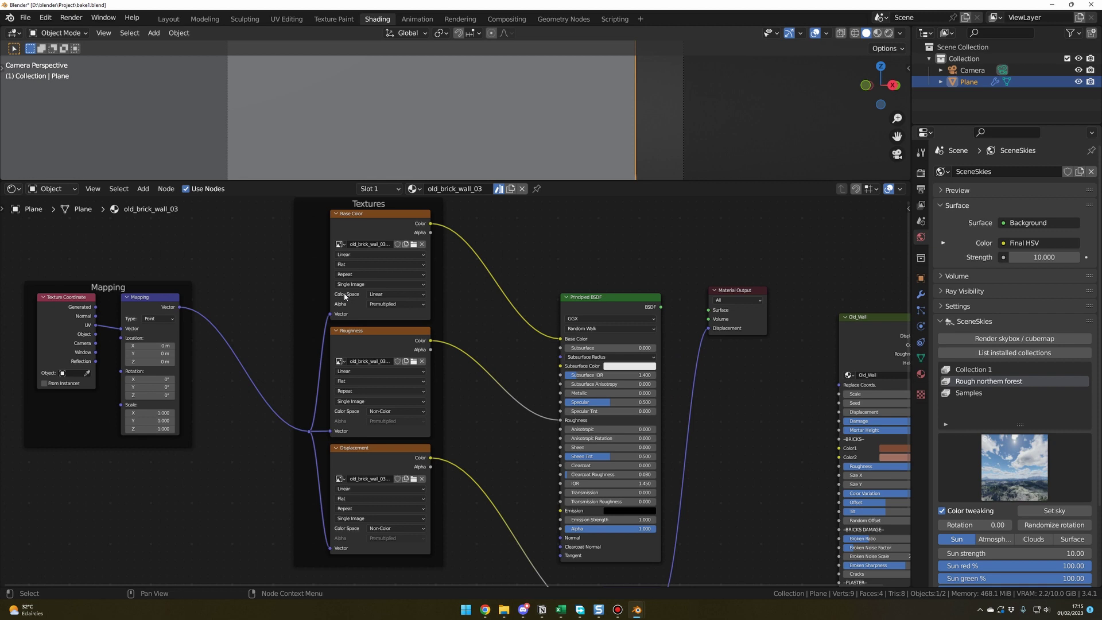
# Step: Set the Base Color image to sRGB, Displacement midlevel to 0, and link BSDF to Surface
pyautogui.click(391, 294)
pyautogui.click(396, 364)
pyautogui.scroll(-2, 500, 452)
pyautogui.doubleClick(593, 580)
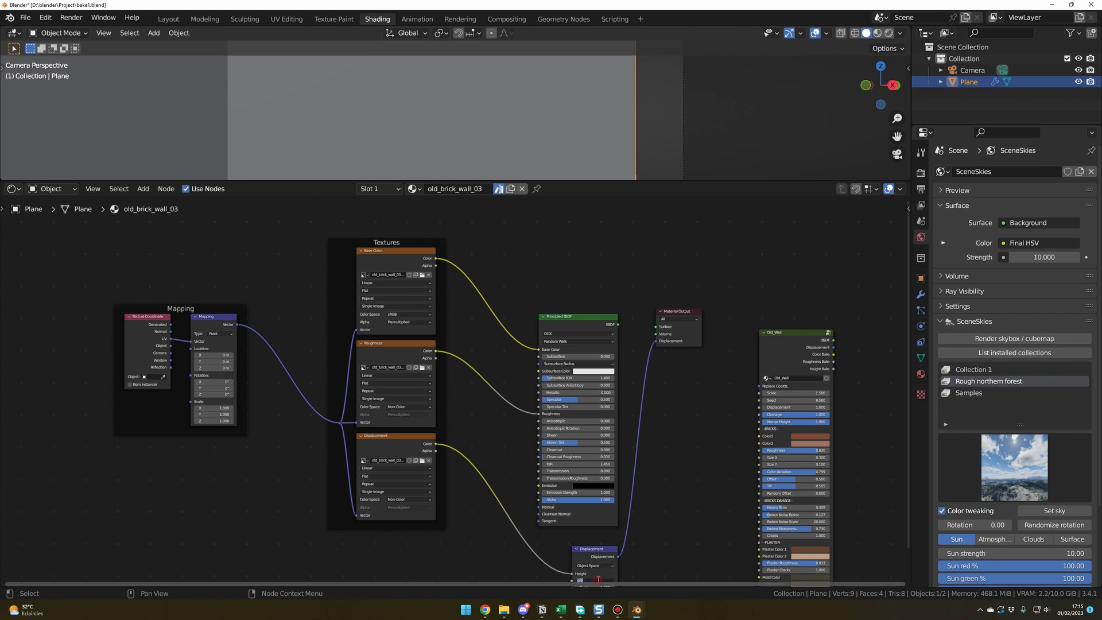
pyautogui.write('0')
pyautogui.press('Return')
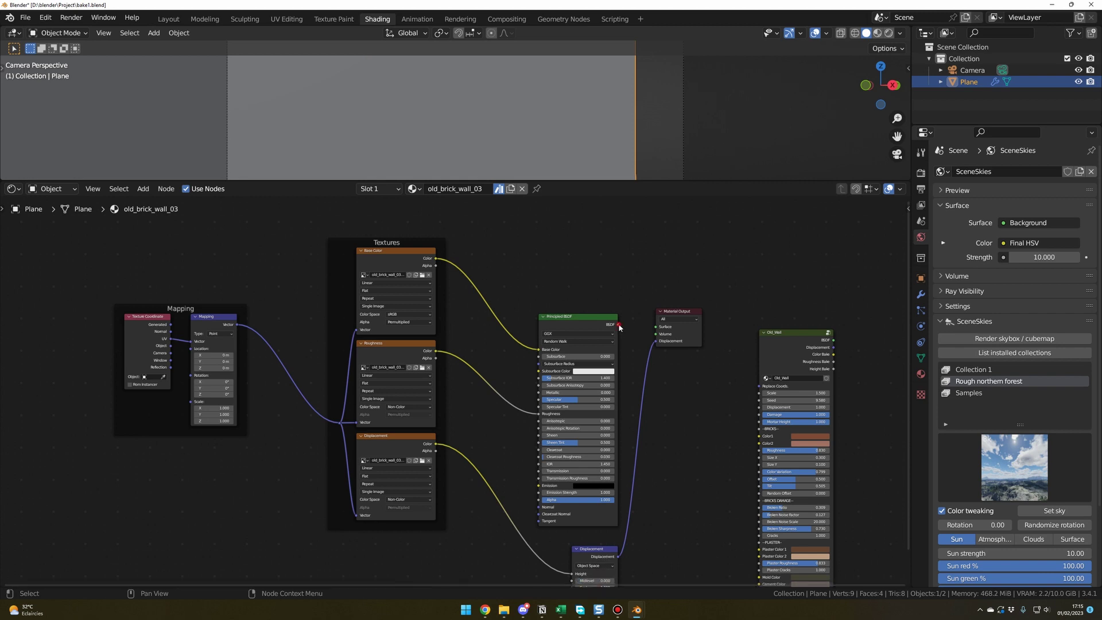
pyautogui.moveTo(617, 325); pyautogui.dragTo(655, 327)
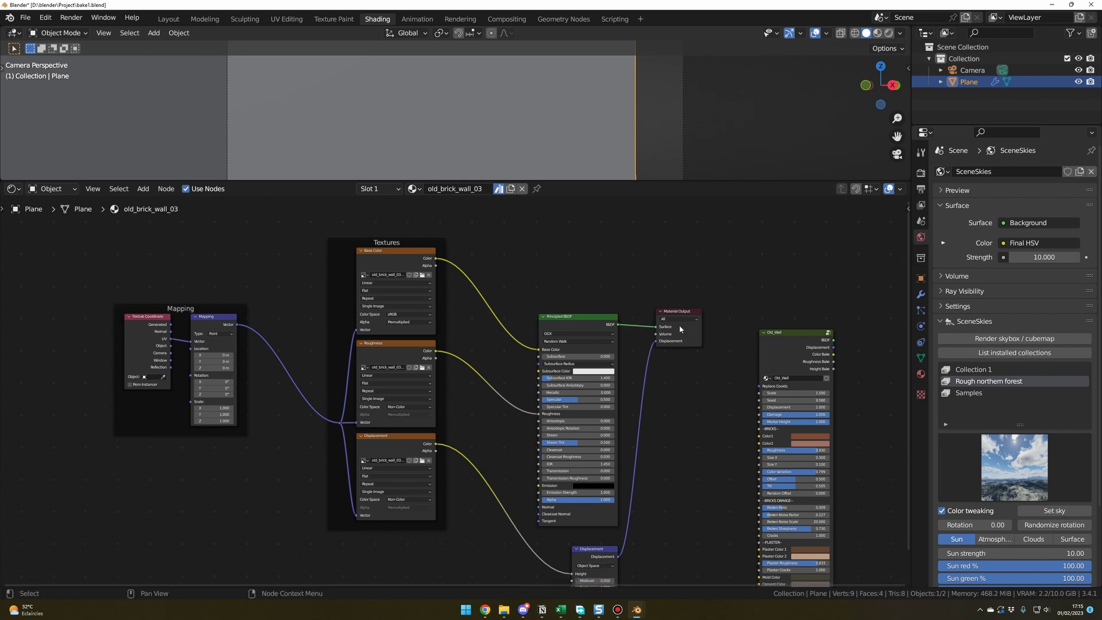
# Step: Preview the rebuilt wall in rendered shading and compare it with render slot 1
pyautogui.click(888, 32)
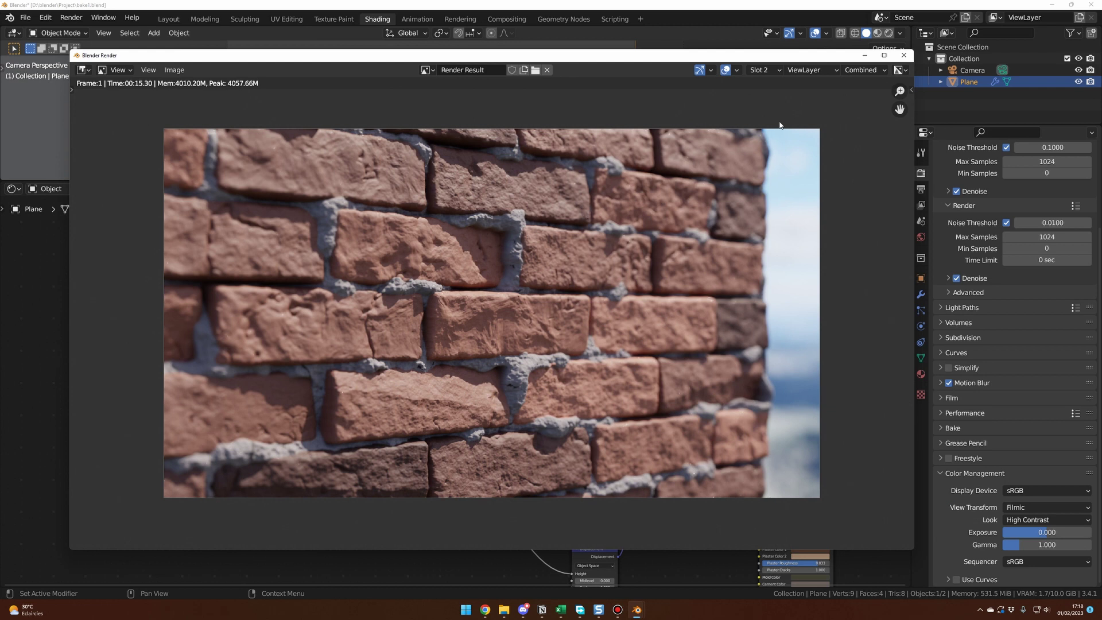
pyautogui.click(758, 69)
pyautogui.click(760, 86)
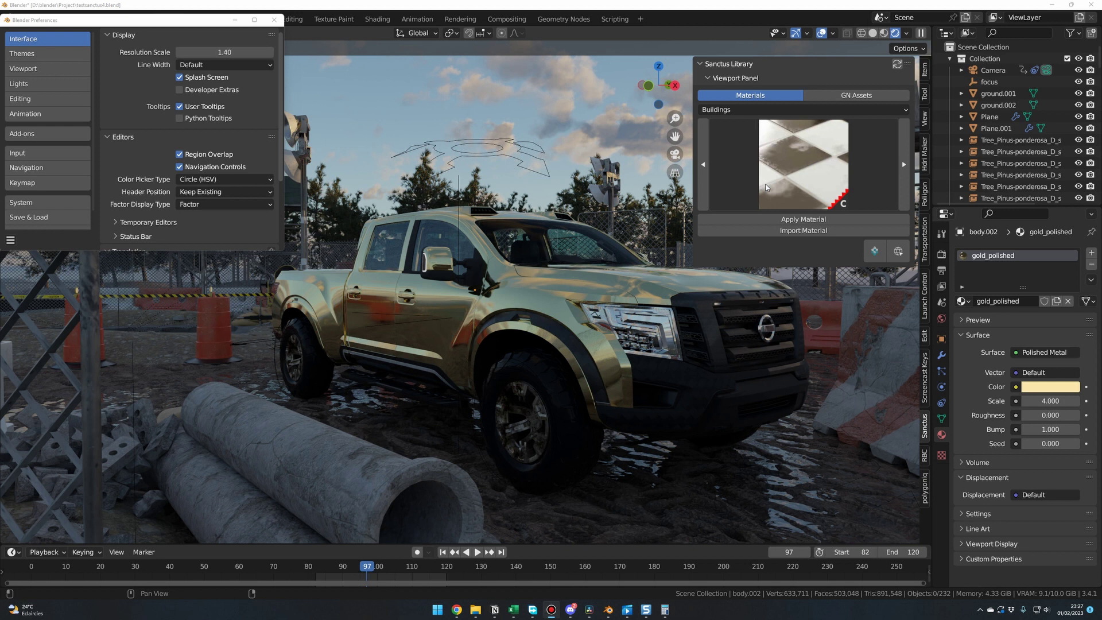
# Step: Preview the Sf Panel 01 and a pale ceramic tile material from the Sanctus library
pyautogui.click(768, 186)
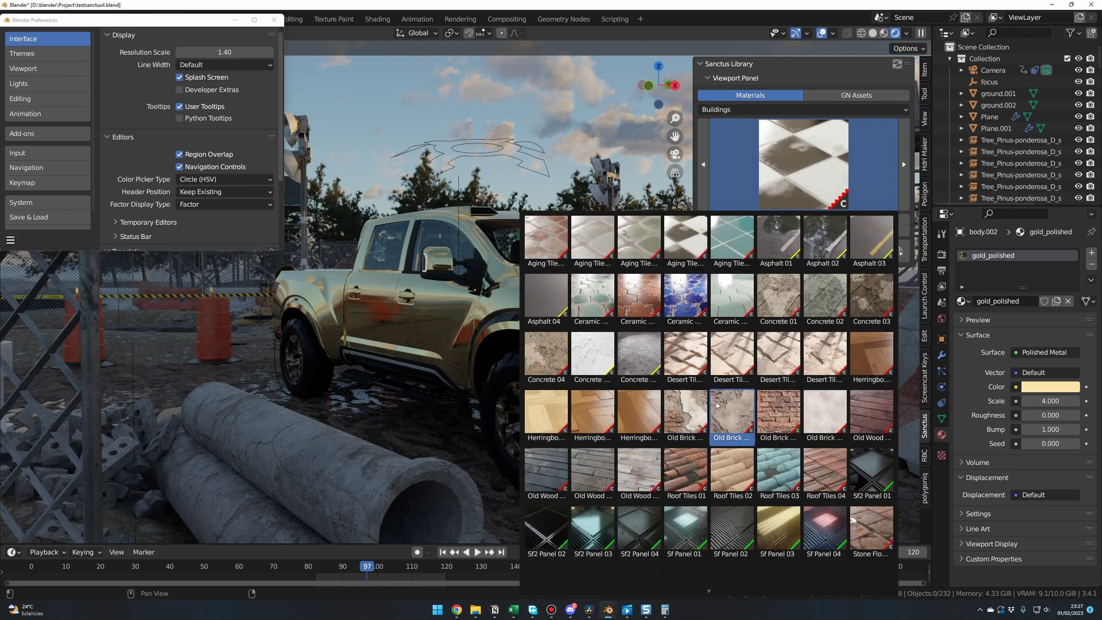
pyautogui.click(683, 534)
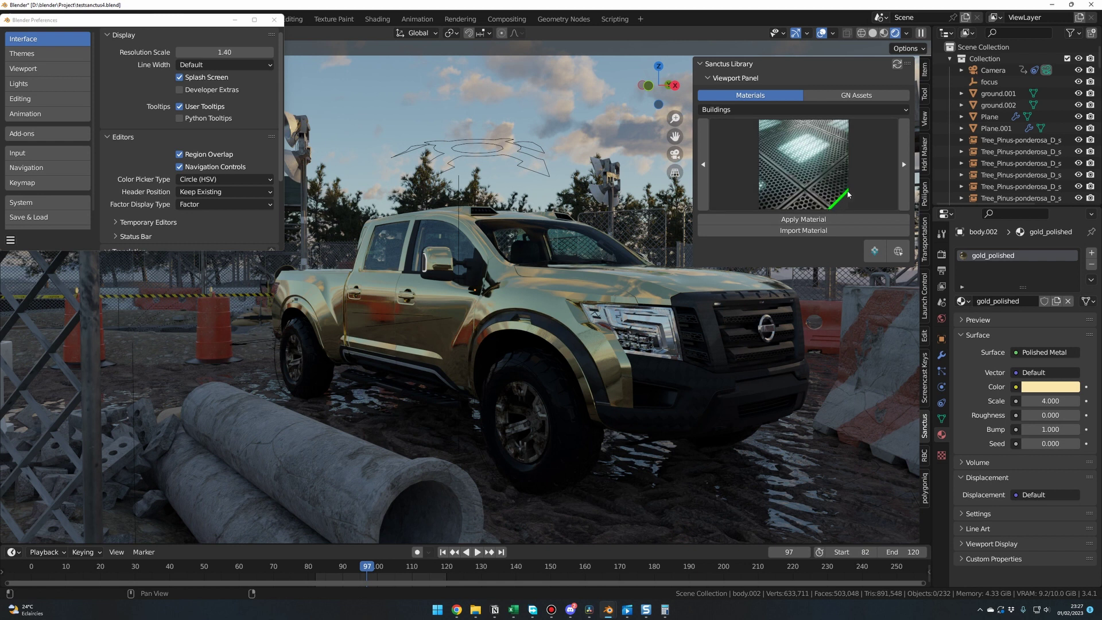
pyautogui.click(792, 167)
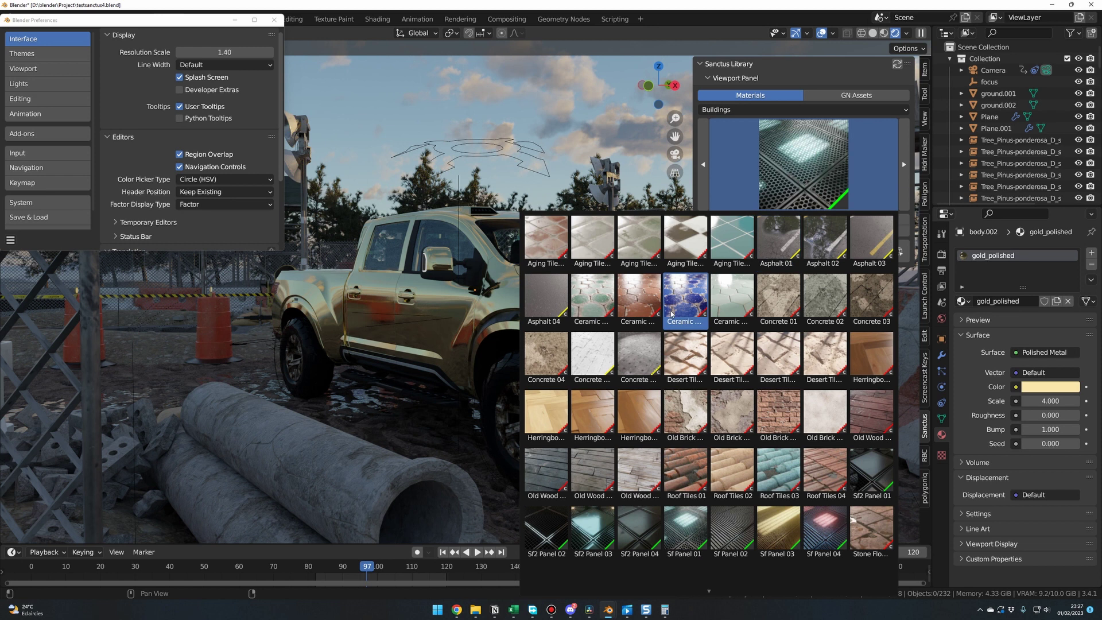
pyautogui.click(639, 295)
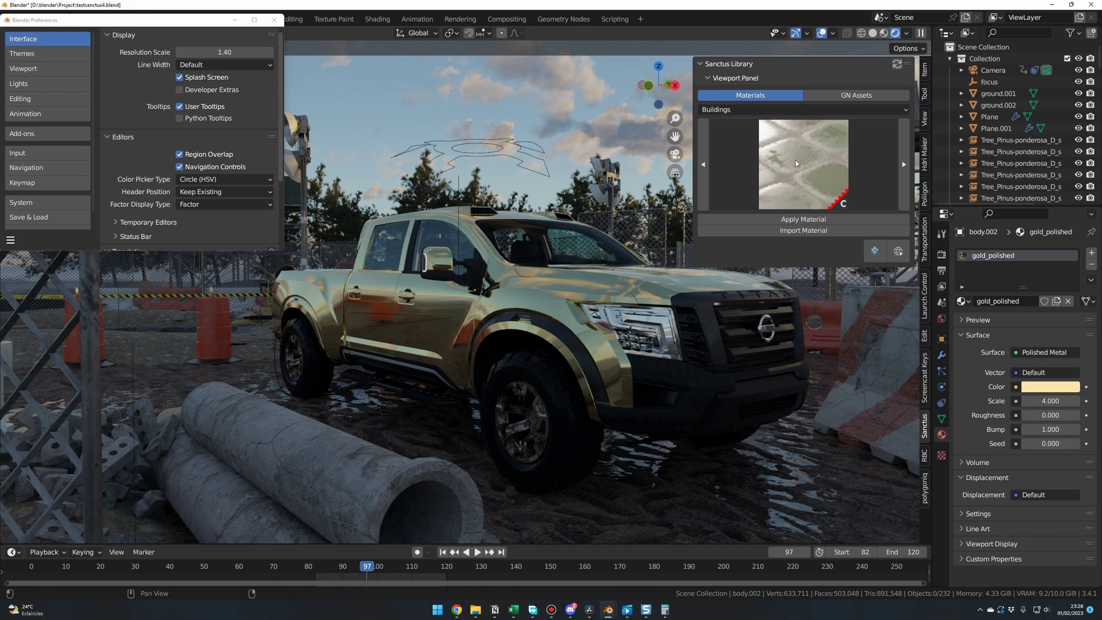
# Step: Switch library categories and preview the Sf Panel 02 material
pyautogui.click(839, 156)
pyautogui.click(846, 206)
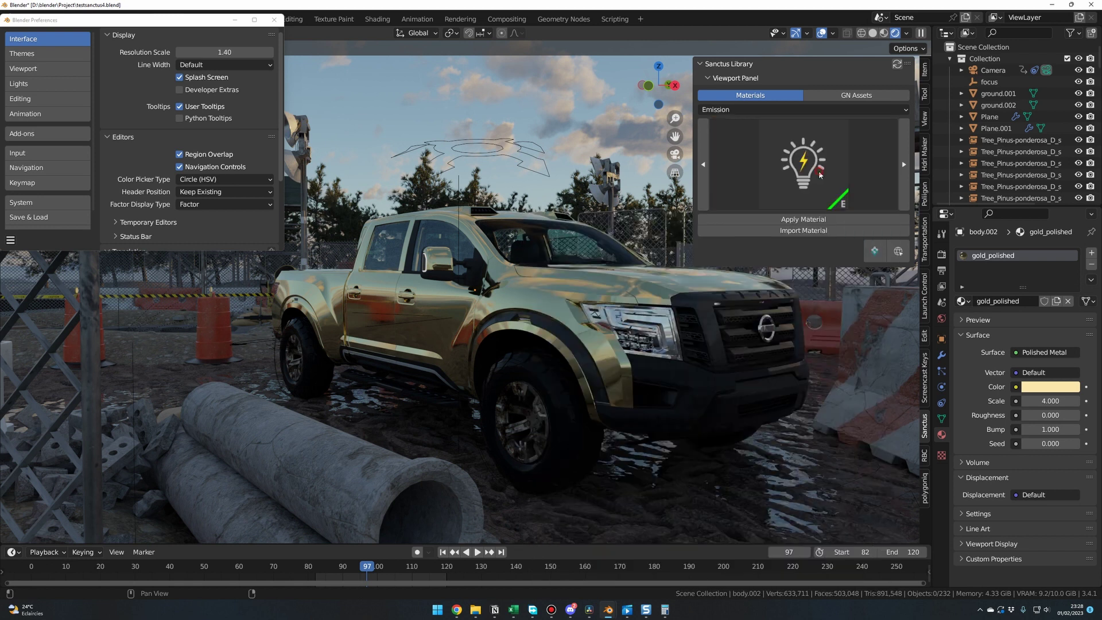
pyautogui.click(844, 204)
pyautogui.click(723, 546)
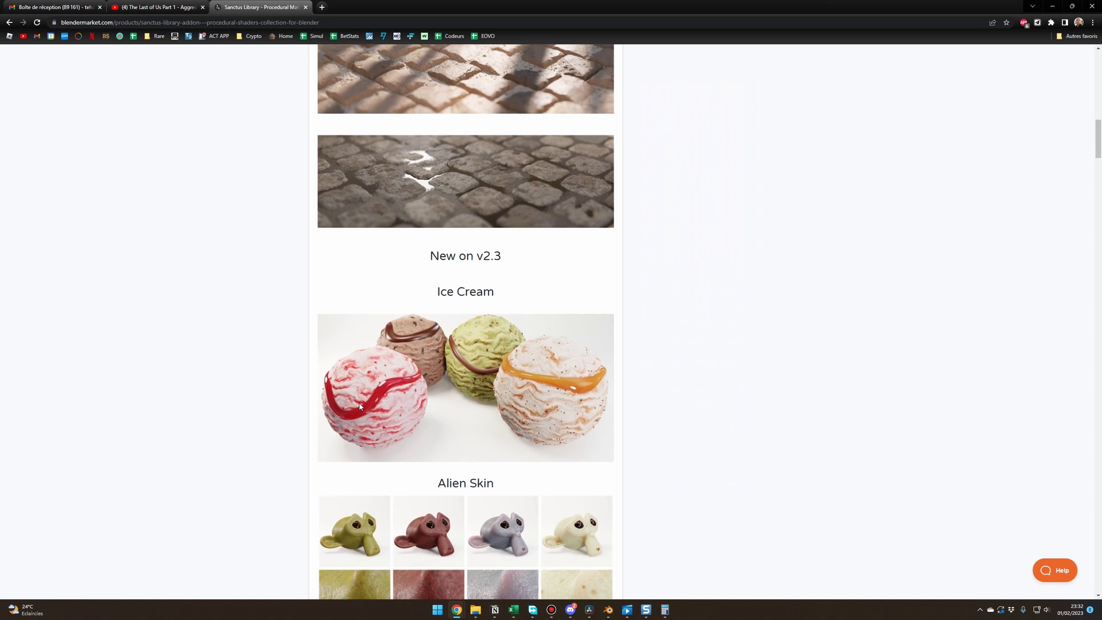
# Step: Scroll the Sanctus Library page past Alien Skin, Anti Slip and Plaster Wall to the 323+ Procedural Materials heading
pyautogui.scroll(-1, 360, 406)
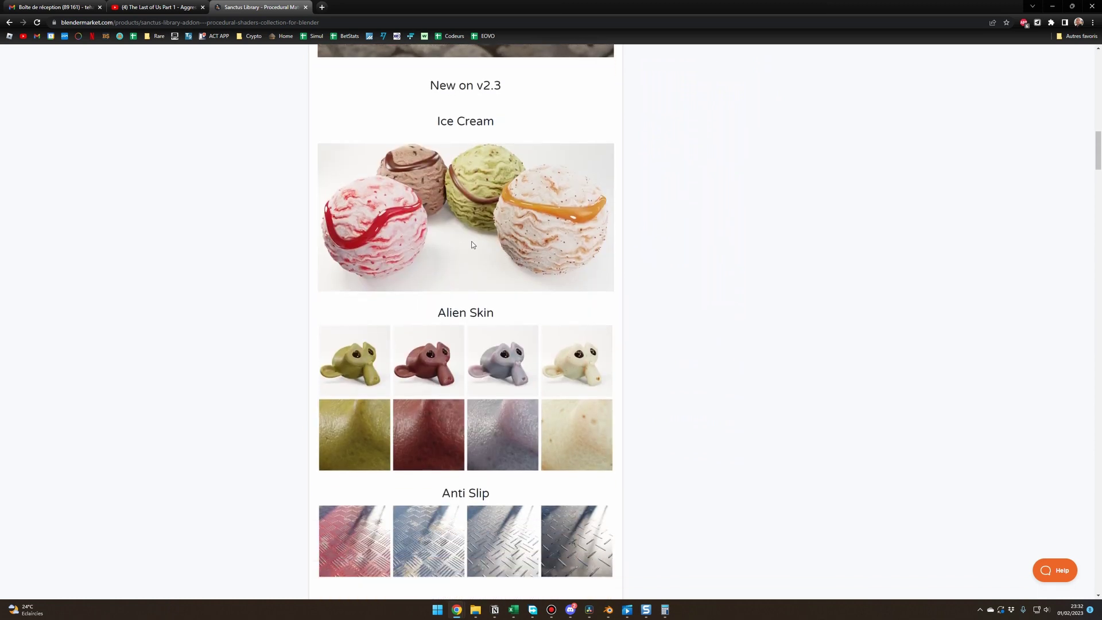
pyautogui.scroll(-2, 452, 222)
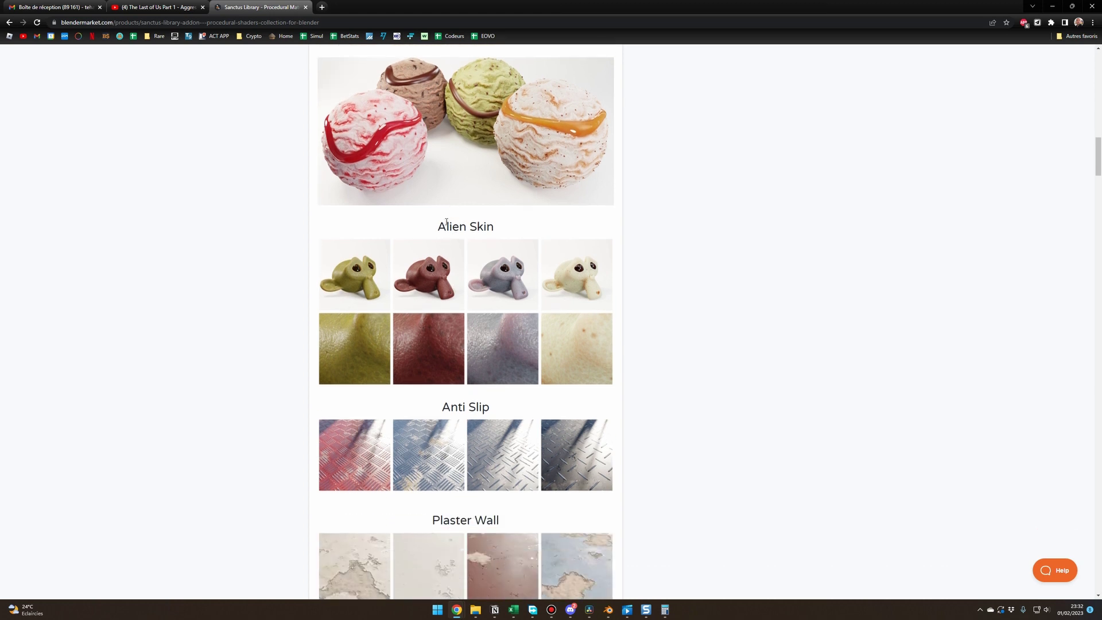
pyautogui.scroll(-6, 484, 232)
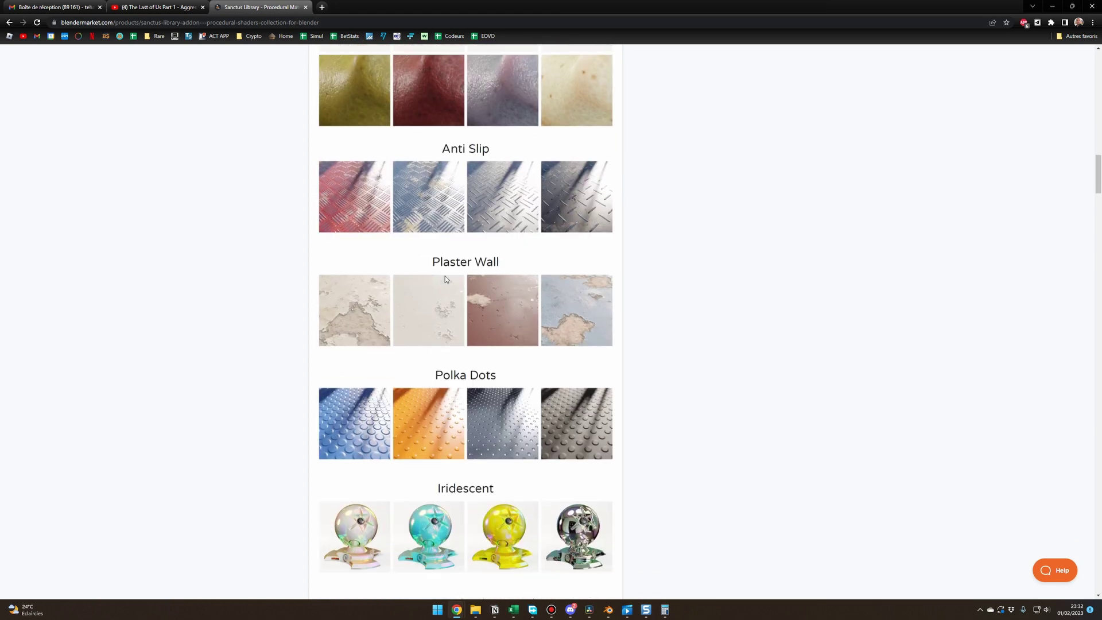
pyautogui.scroll(-3, 512, 376)
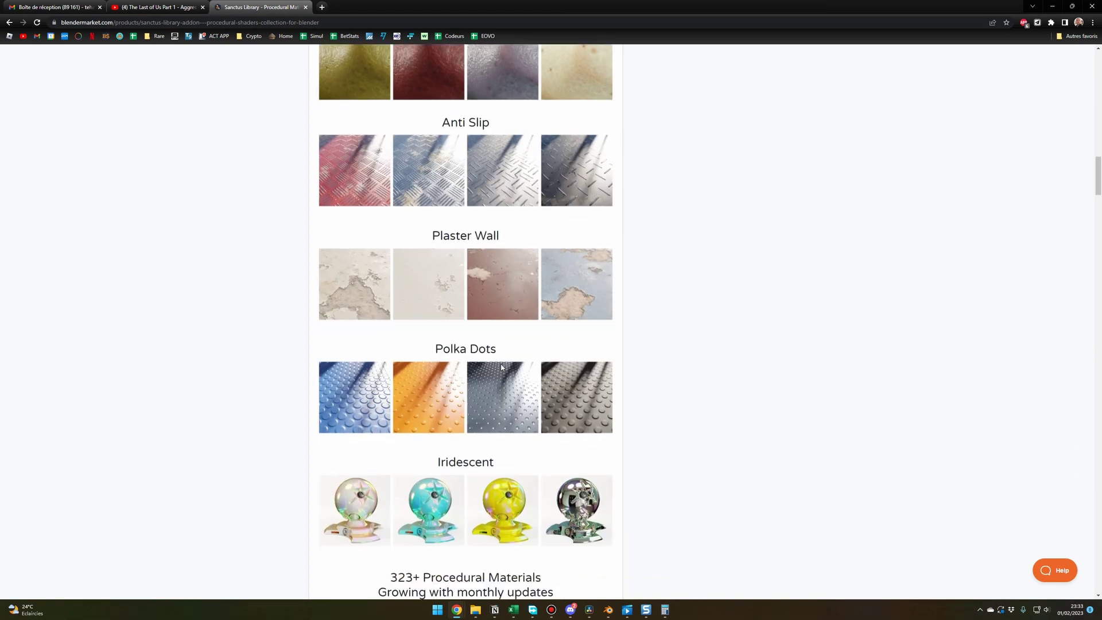
pyautogui.scroll(-2, 447, 431)
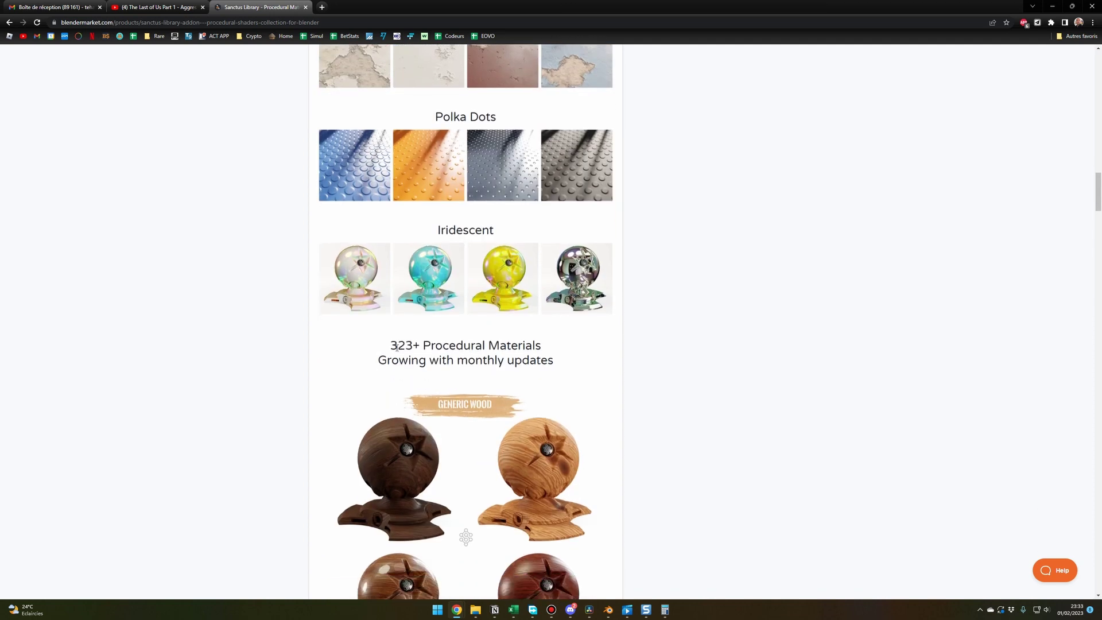